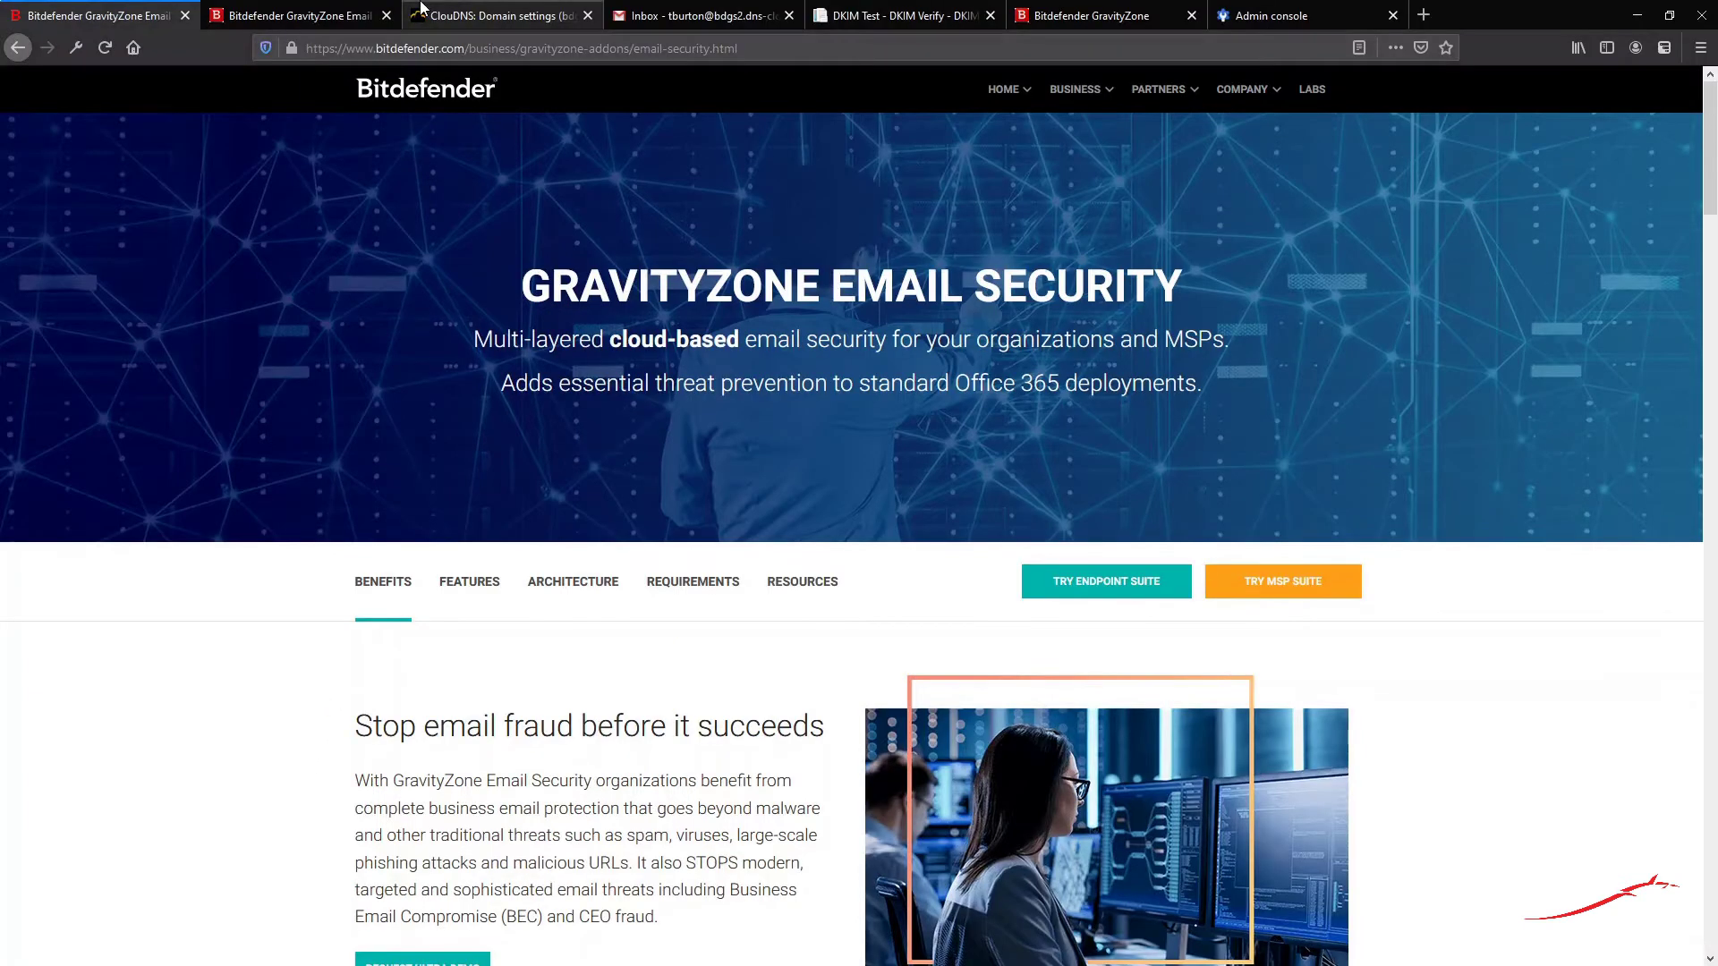
Step: Show ClouDNS TXT records and inspect the google._domainkey host name and its DKIM public key
left_click(456, 20)
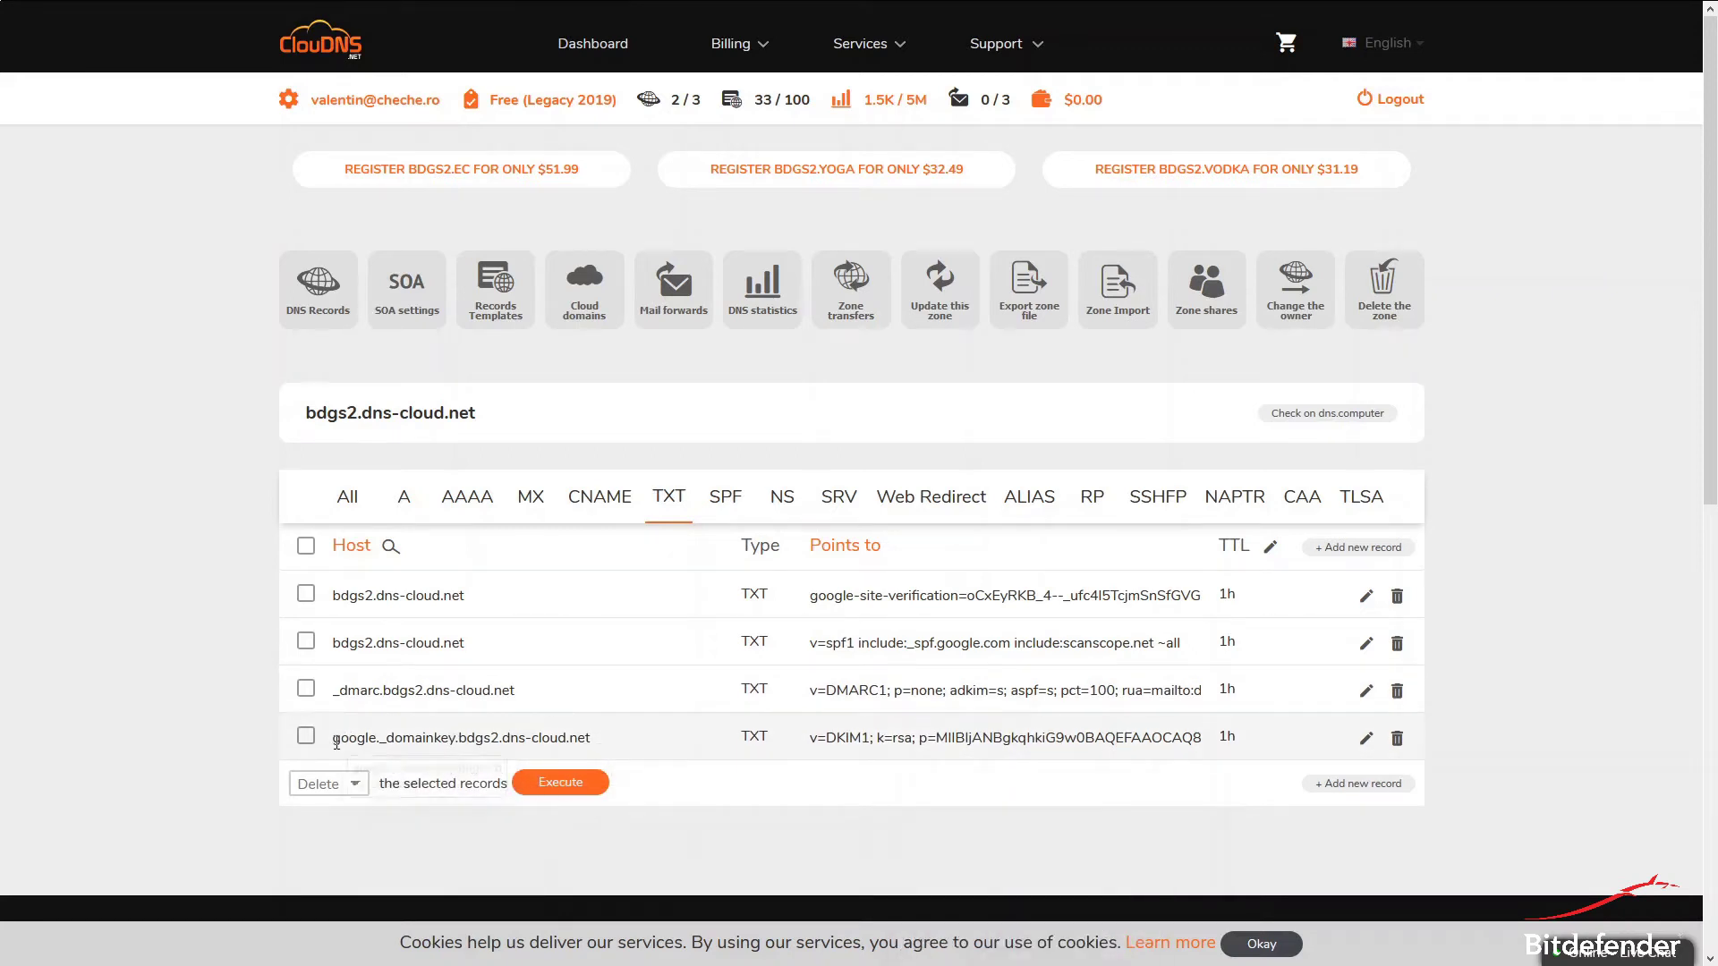
left_click_drag(331, 742, 377, 747)
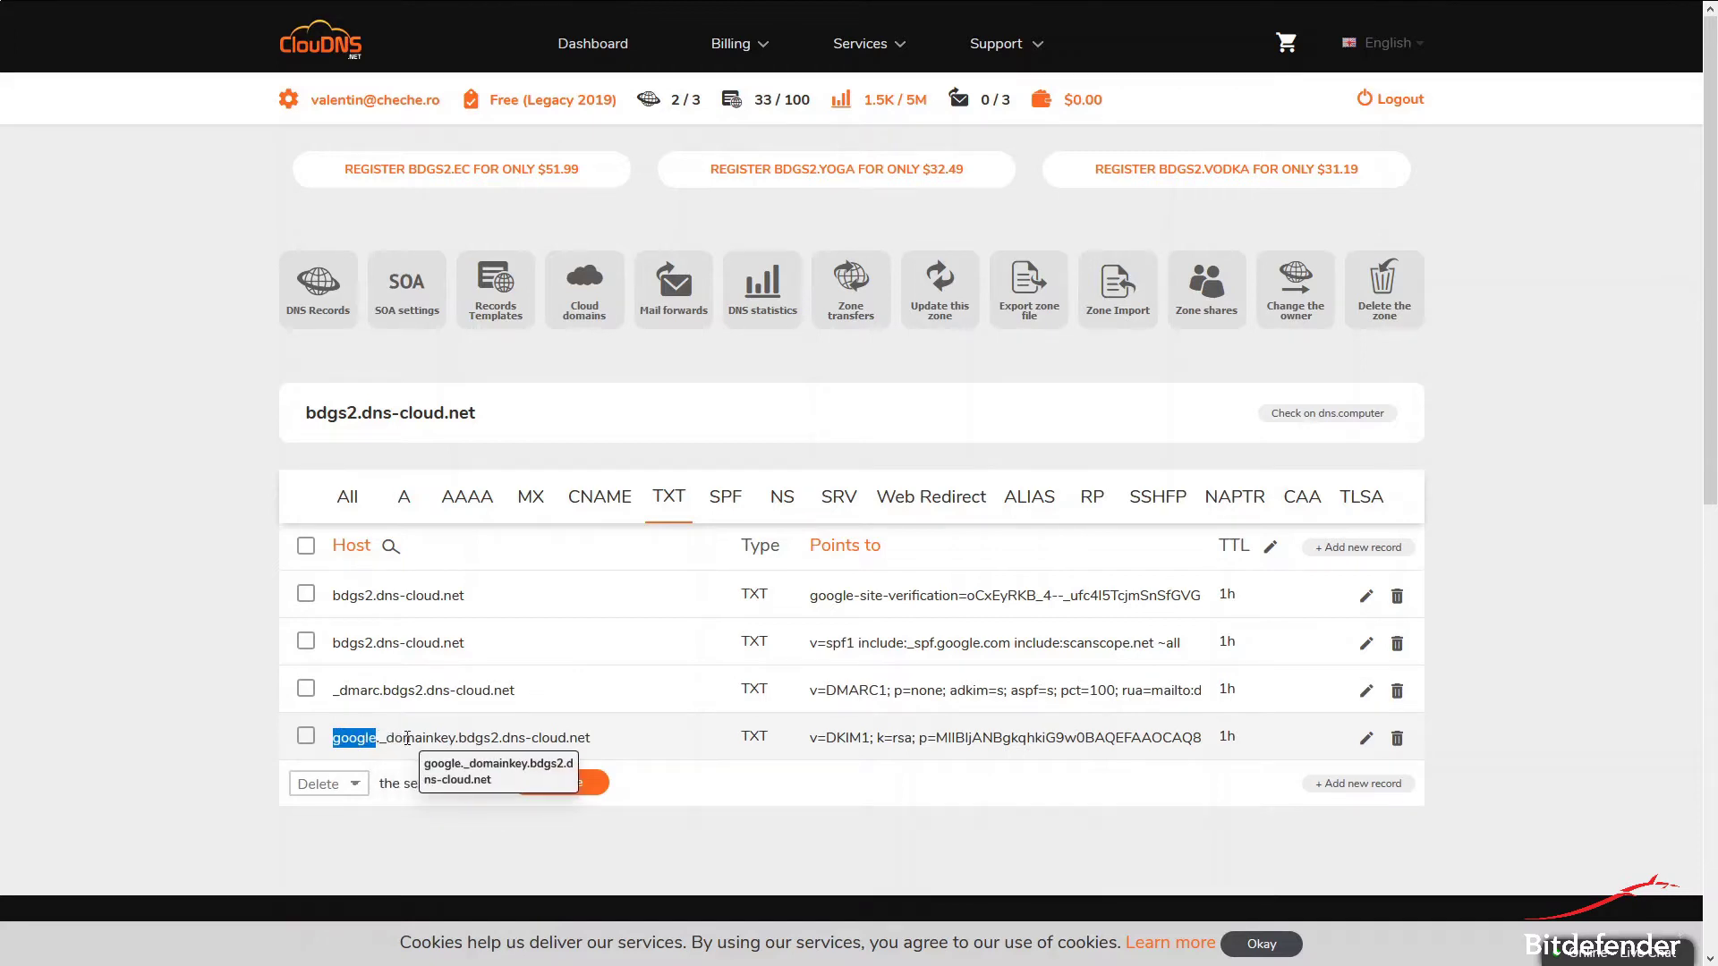
double_click(407, 739)
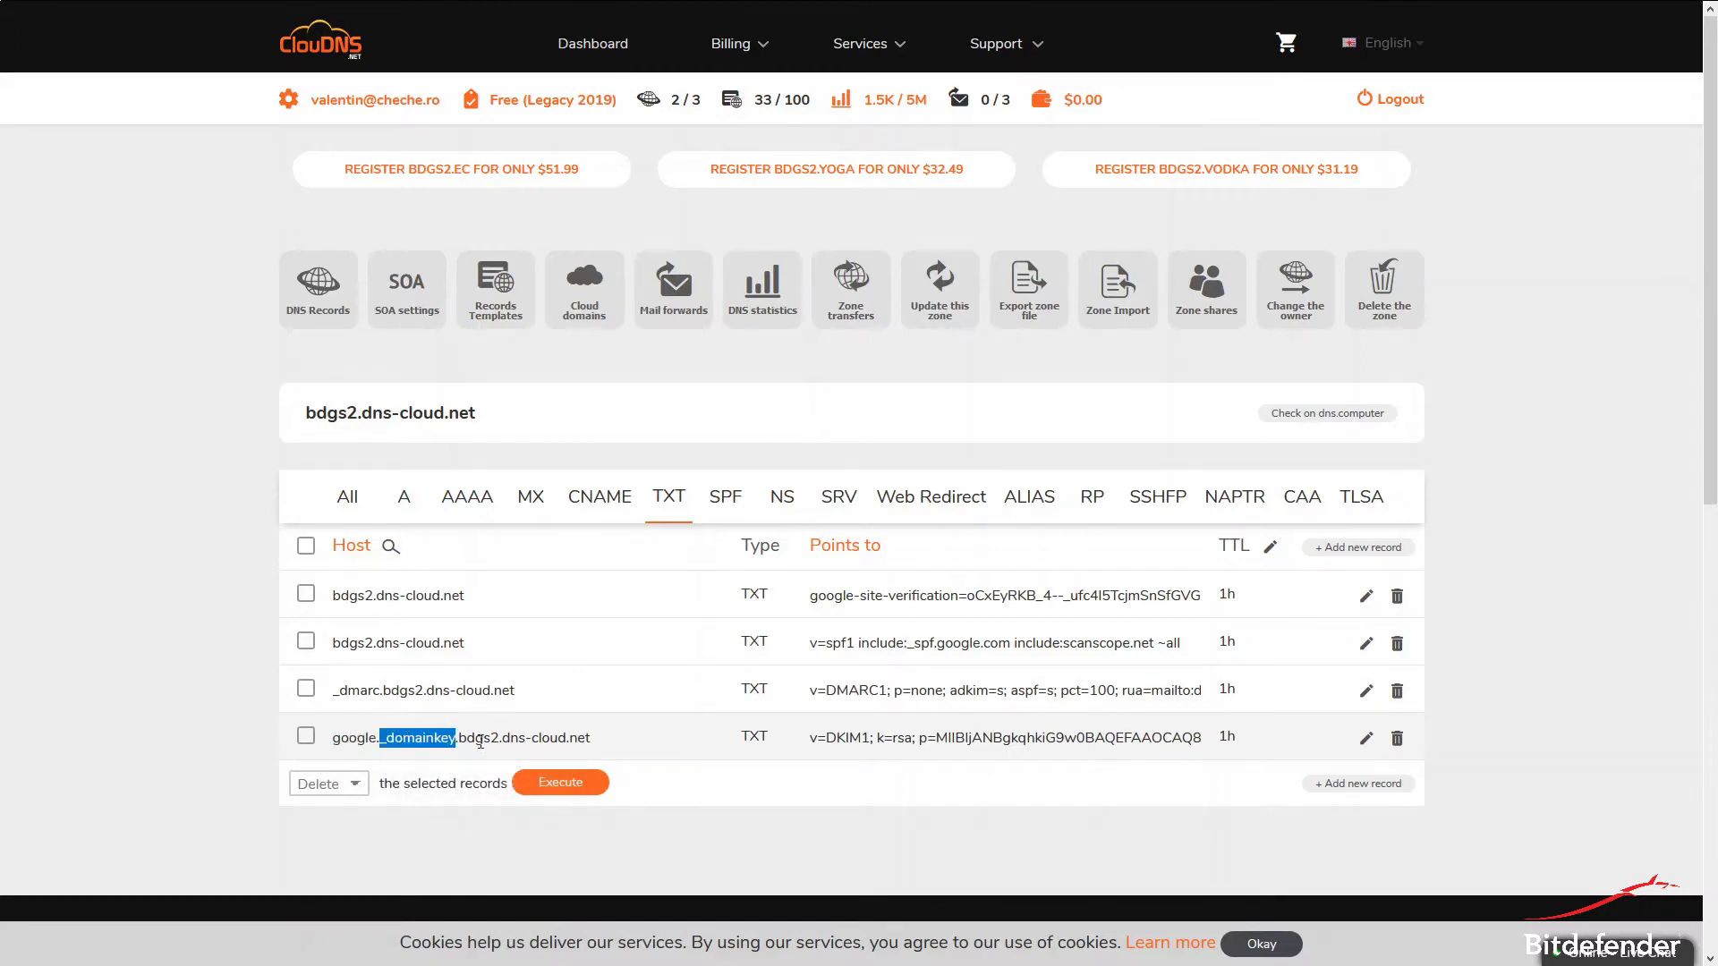
left_click_drag(458, 743, 590, 745)
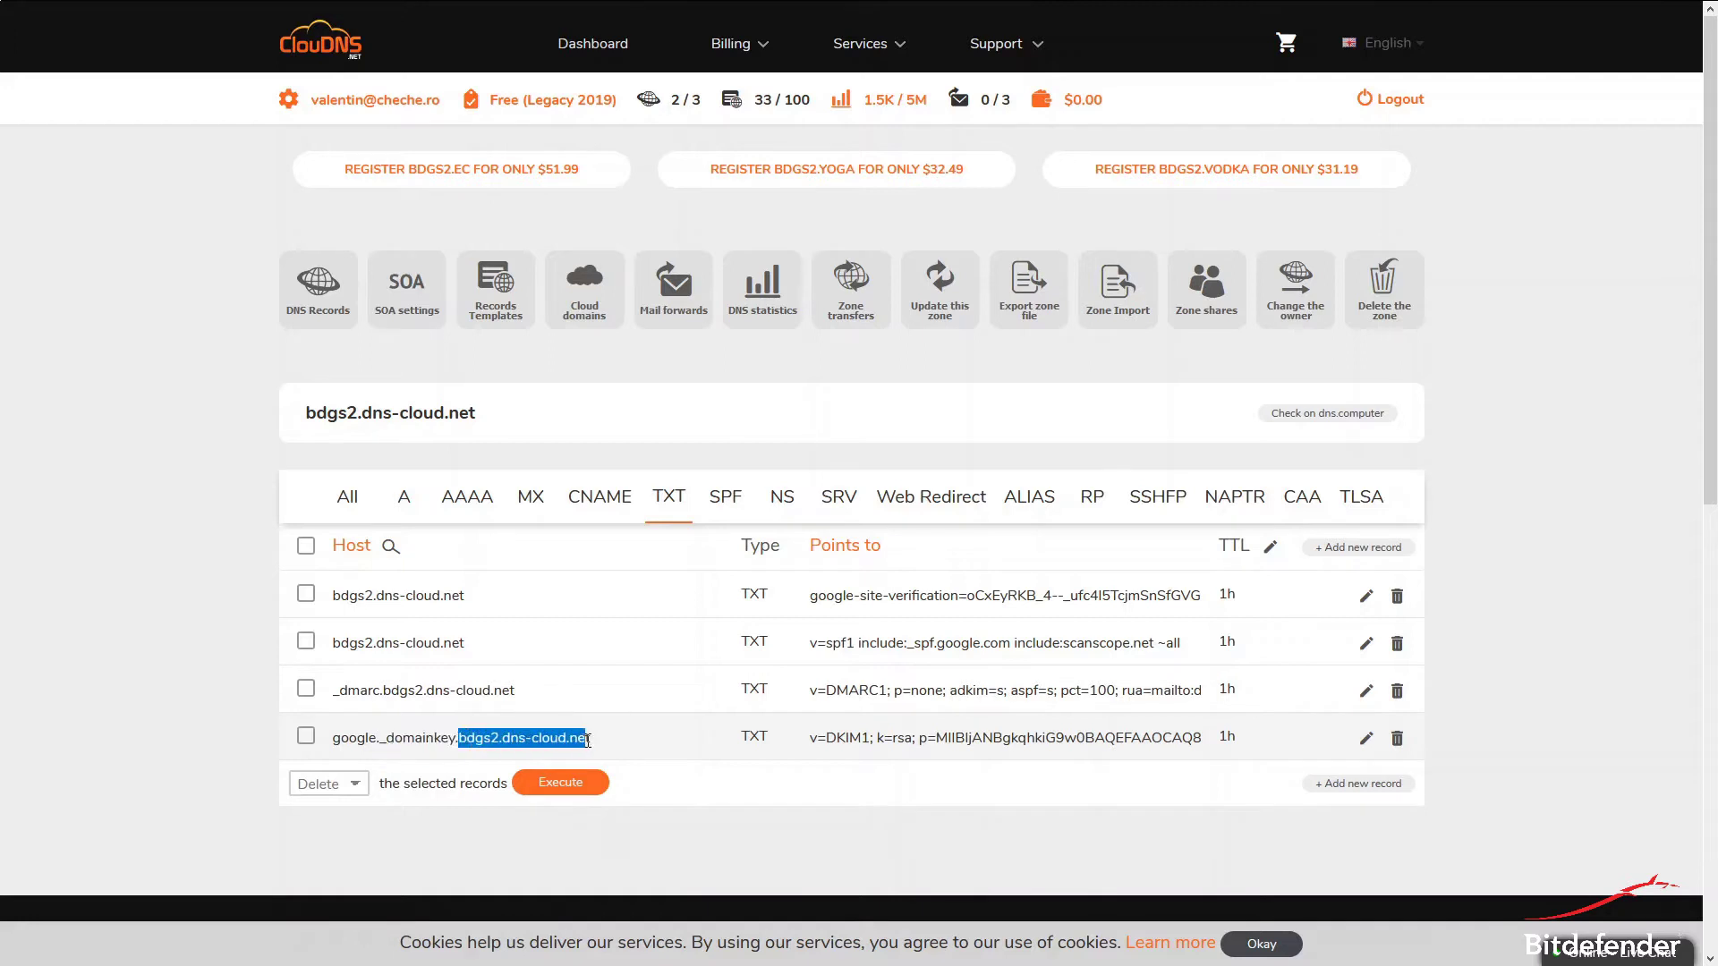
left_click(662, 750)
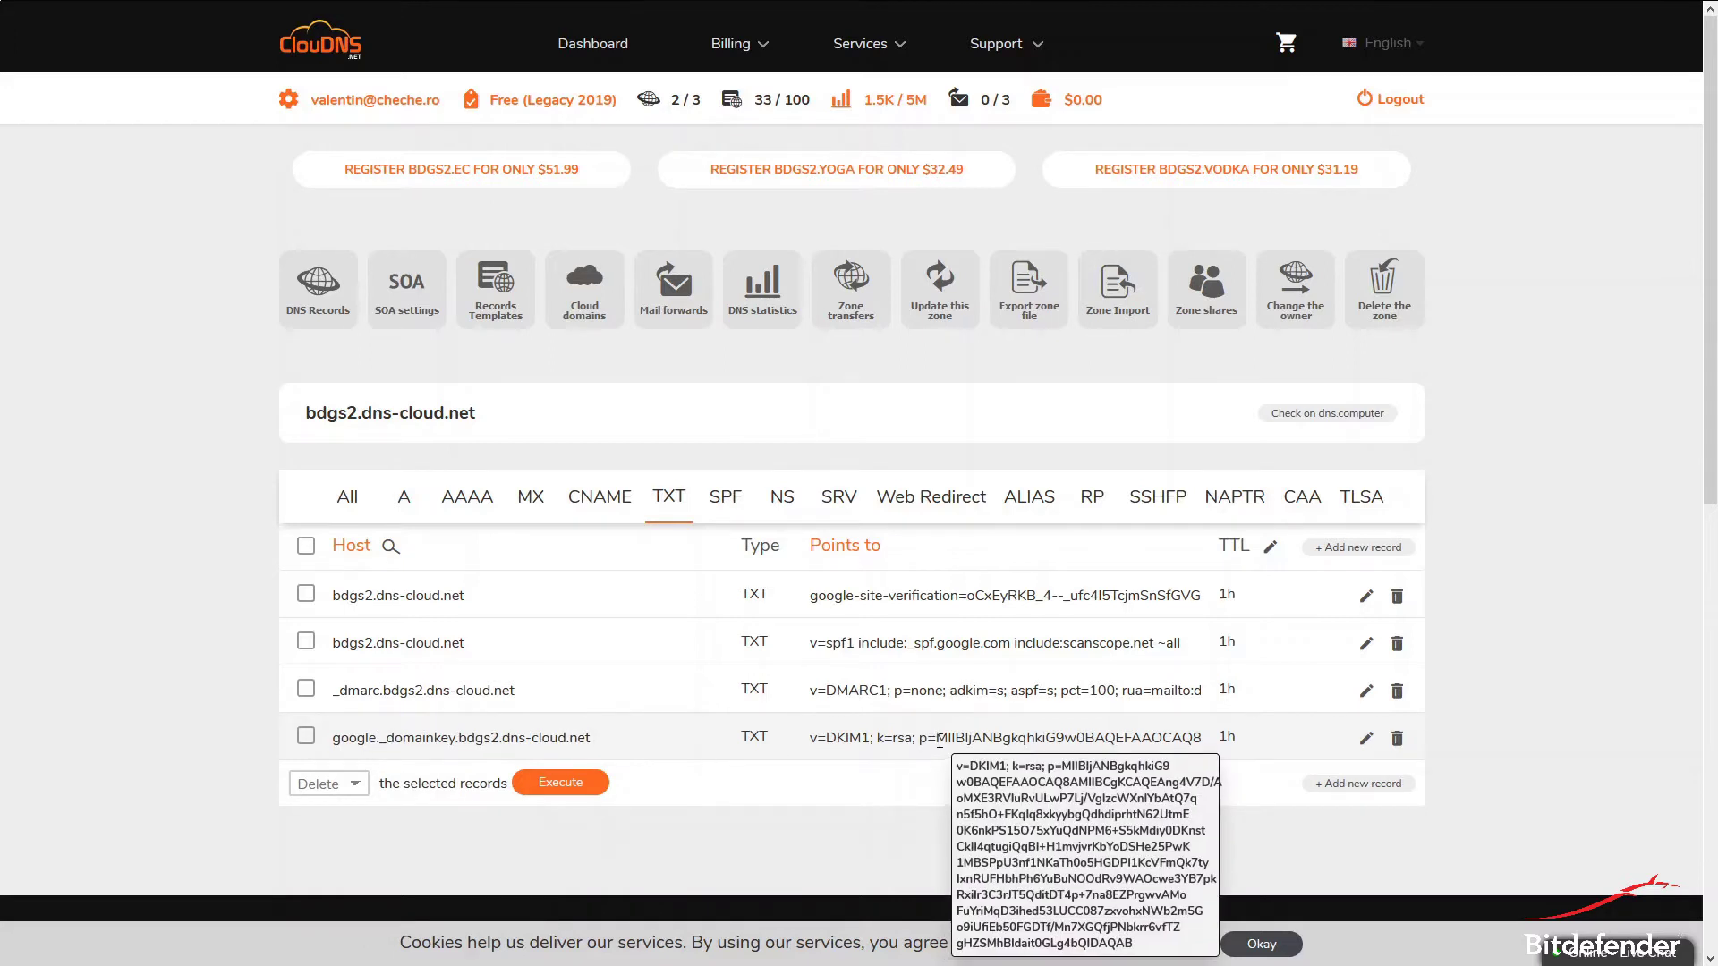
left_click_drag(939, 744, 1195, 756)
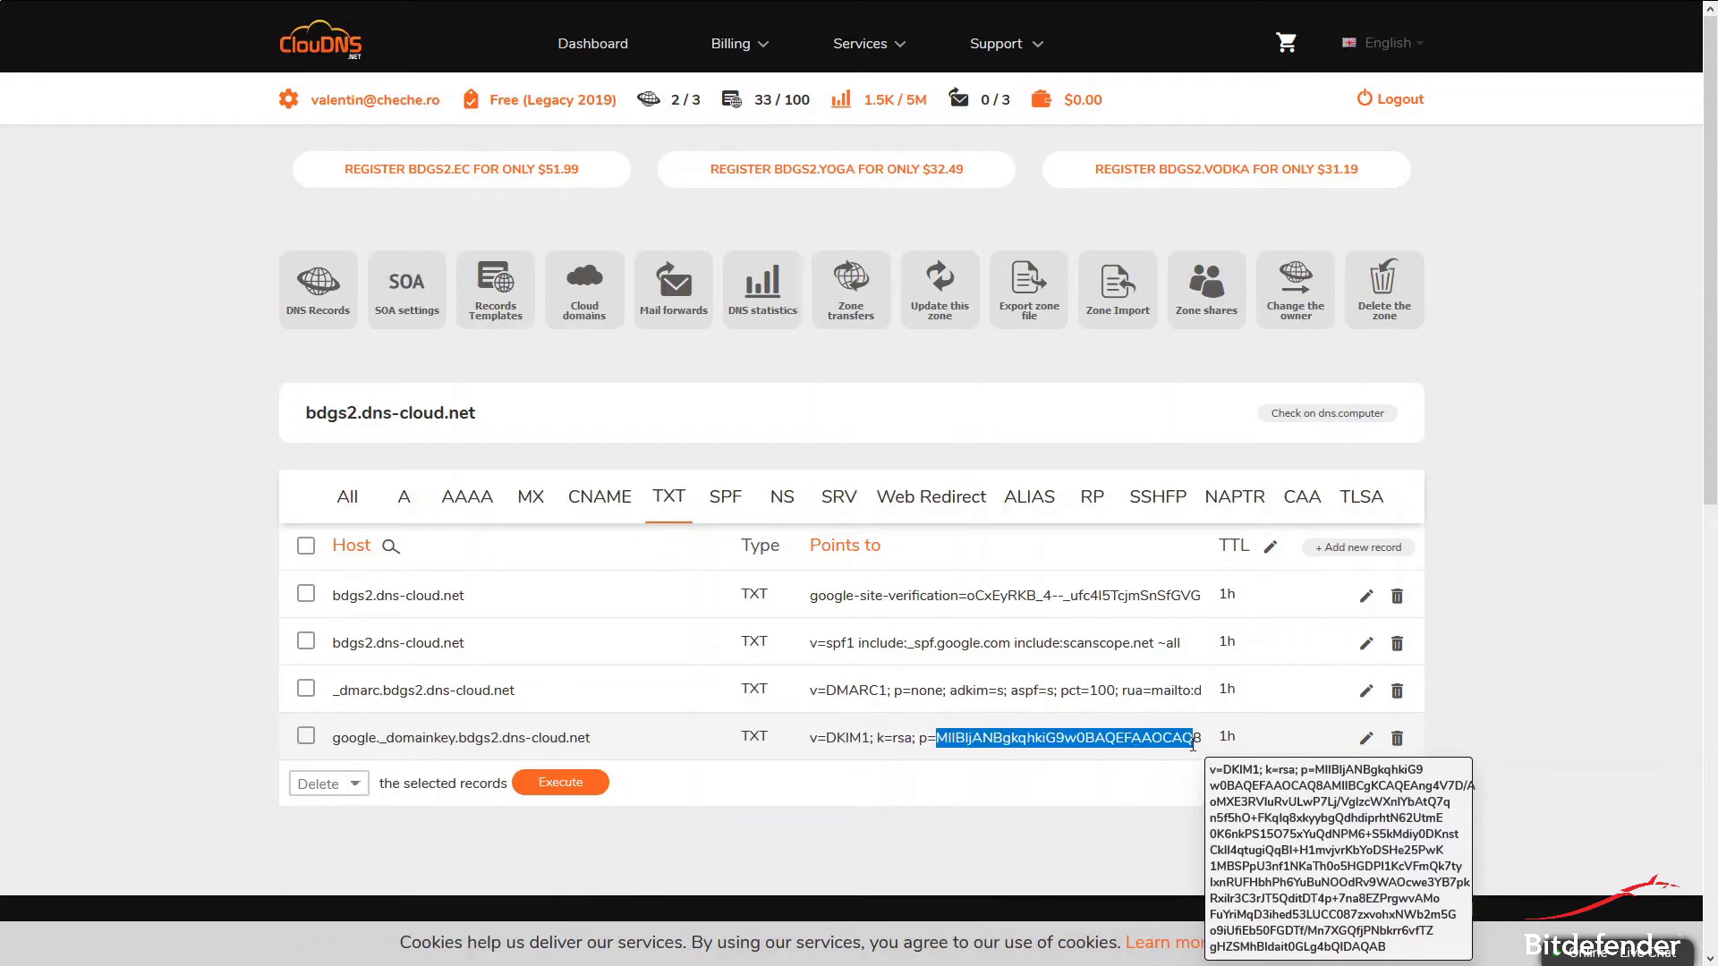
left_click(1130, 795)
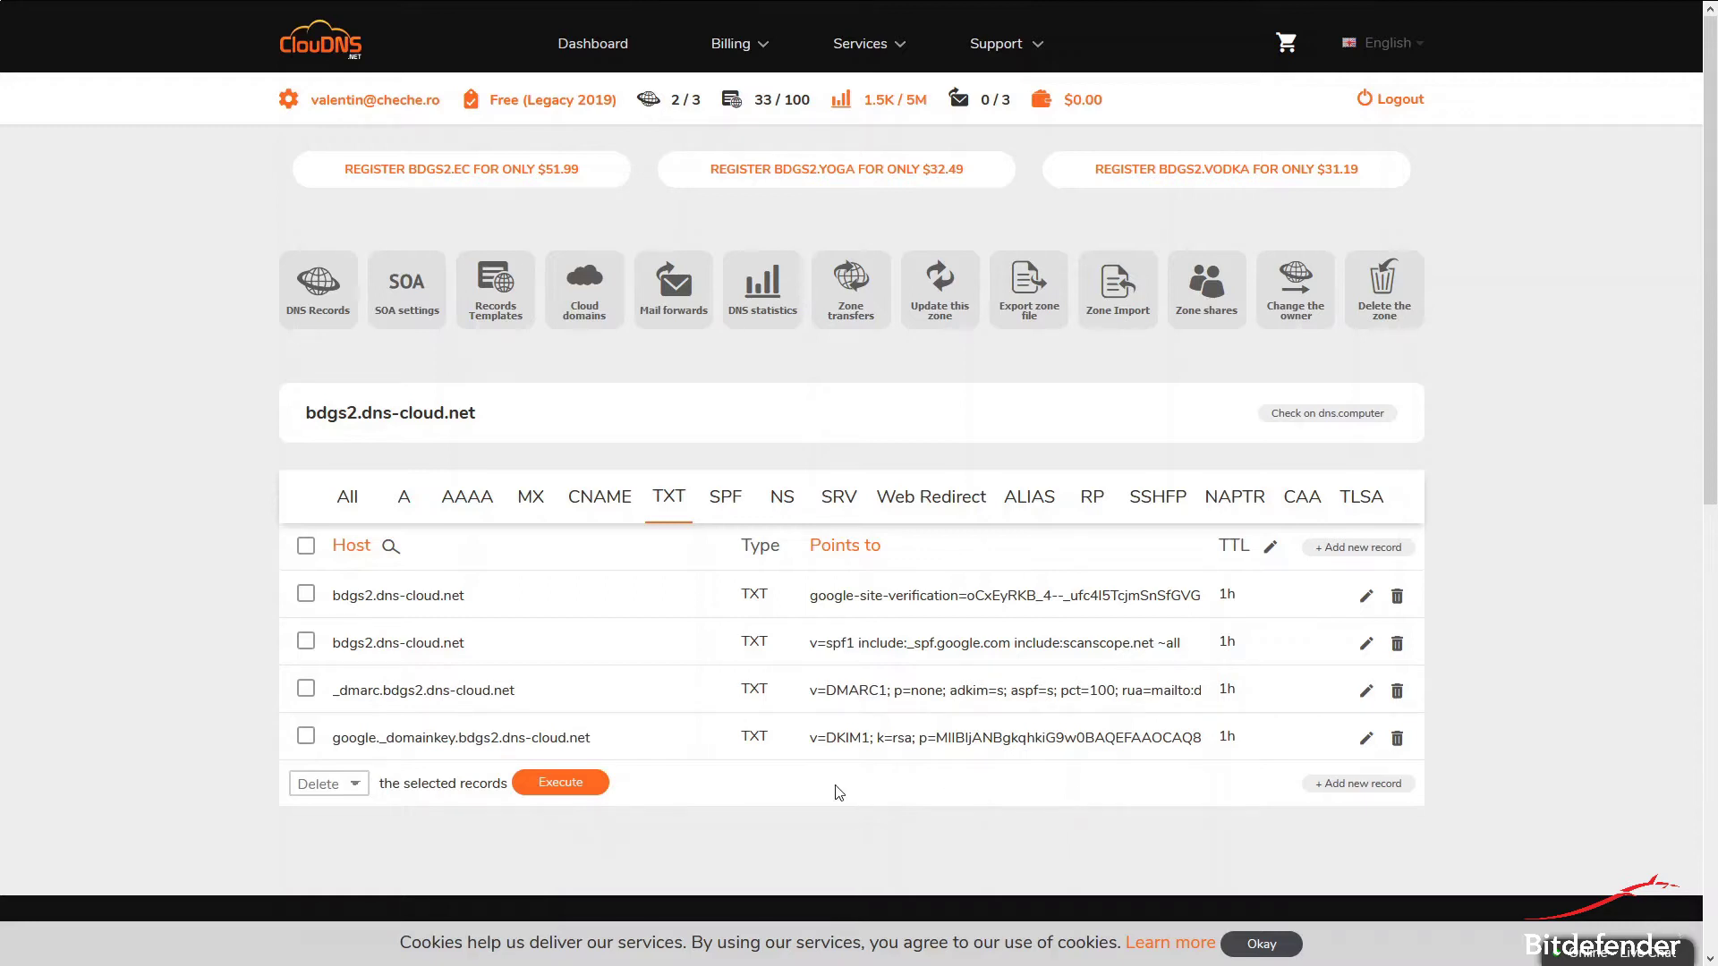
Step: Re-examine the google._domainkey host name: selector, _domainkey part and domain
double_click(344, 739)
left_click_drag(392, 741, 571, 740)
left_click(465, 741)
left_click(572, 741)
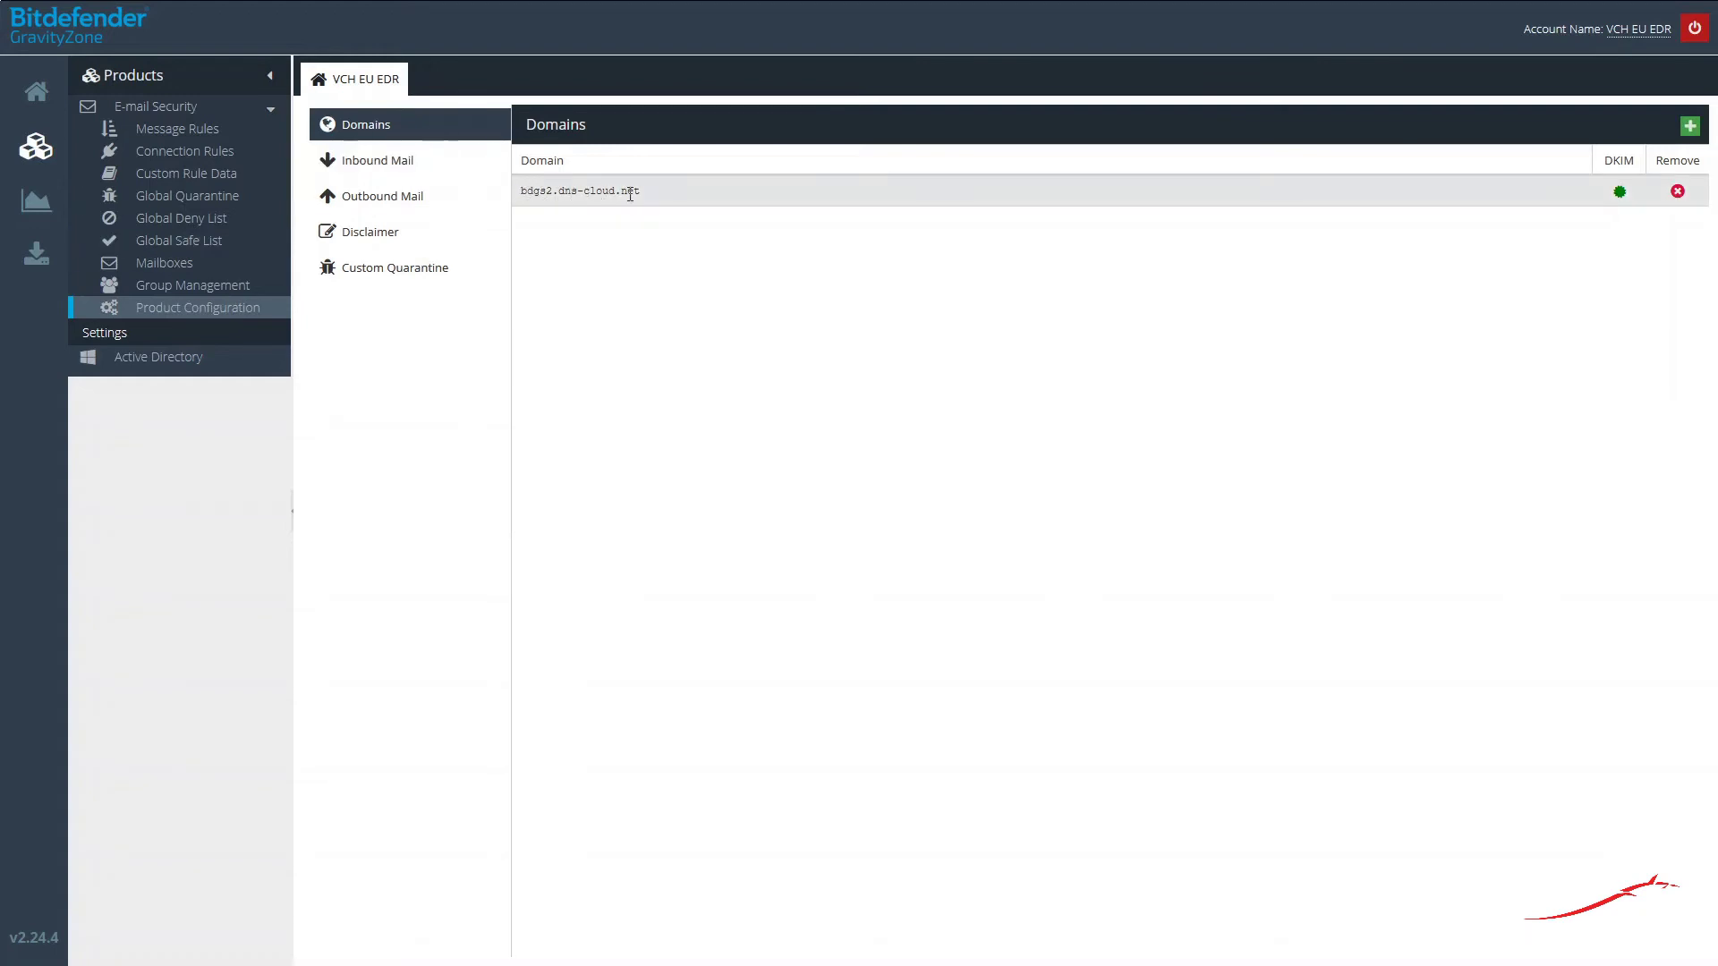
Step: Copy the DKIM public key for bdgs2.dns-cloud.net from GravityZone and return to ClouDNS
left_click(1621, 194)
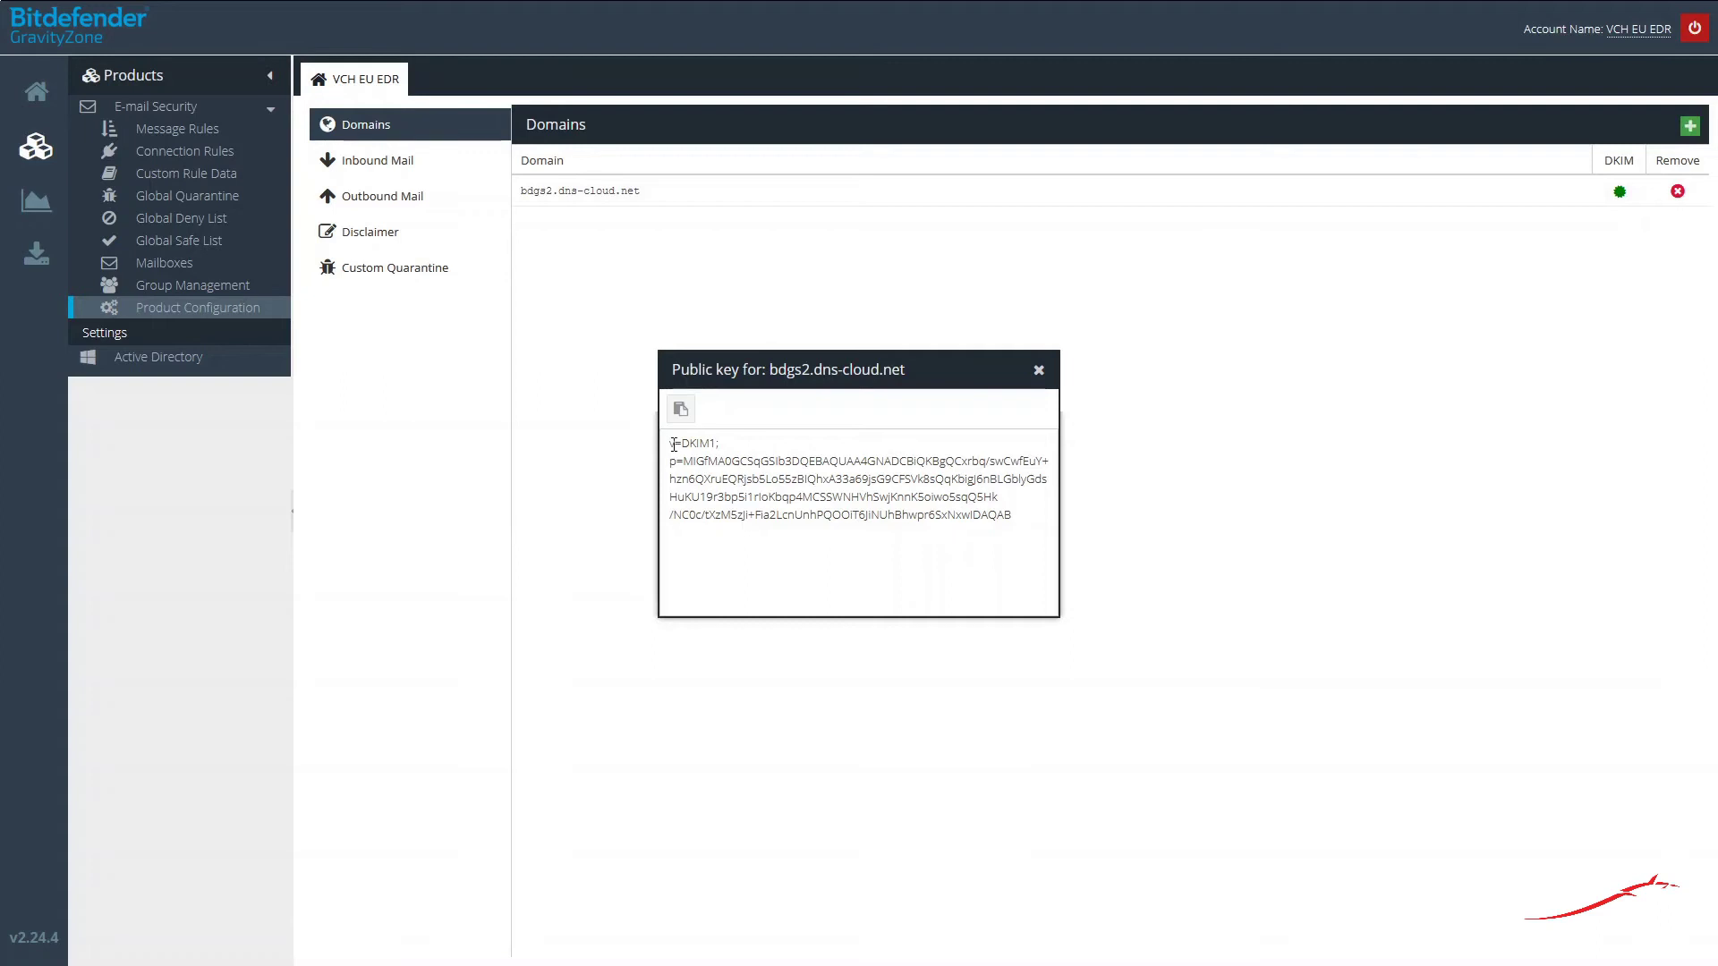
left_click_drag(669, 445, 1013, 517)
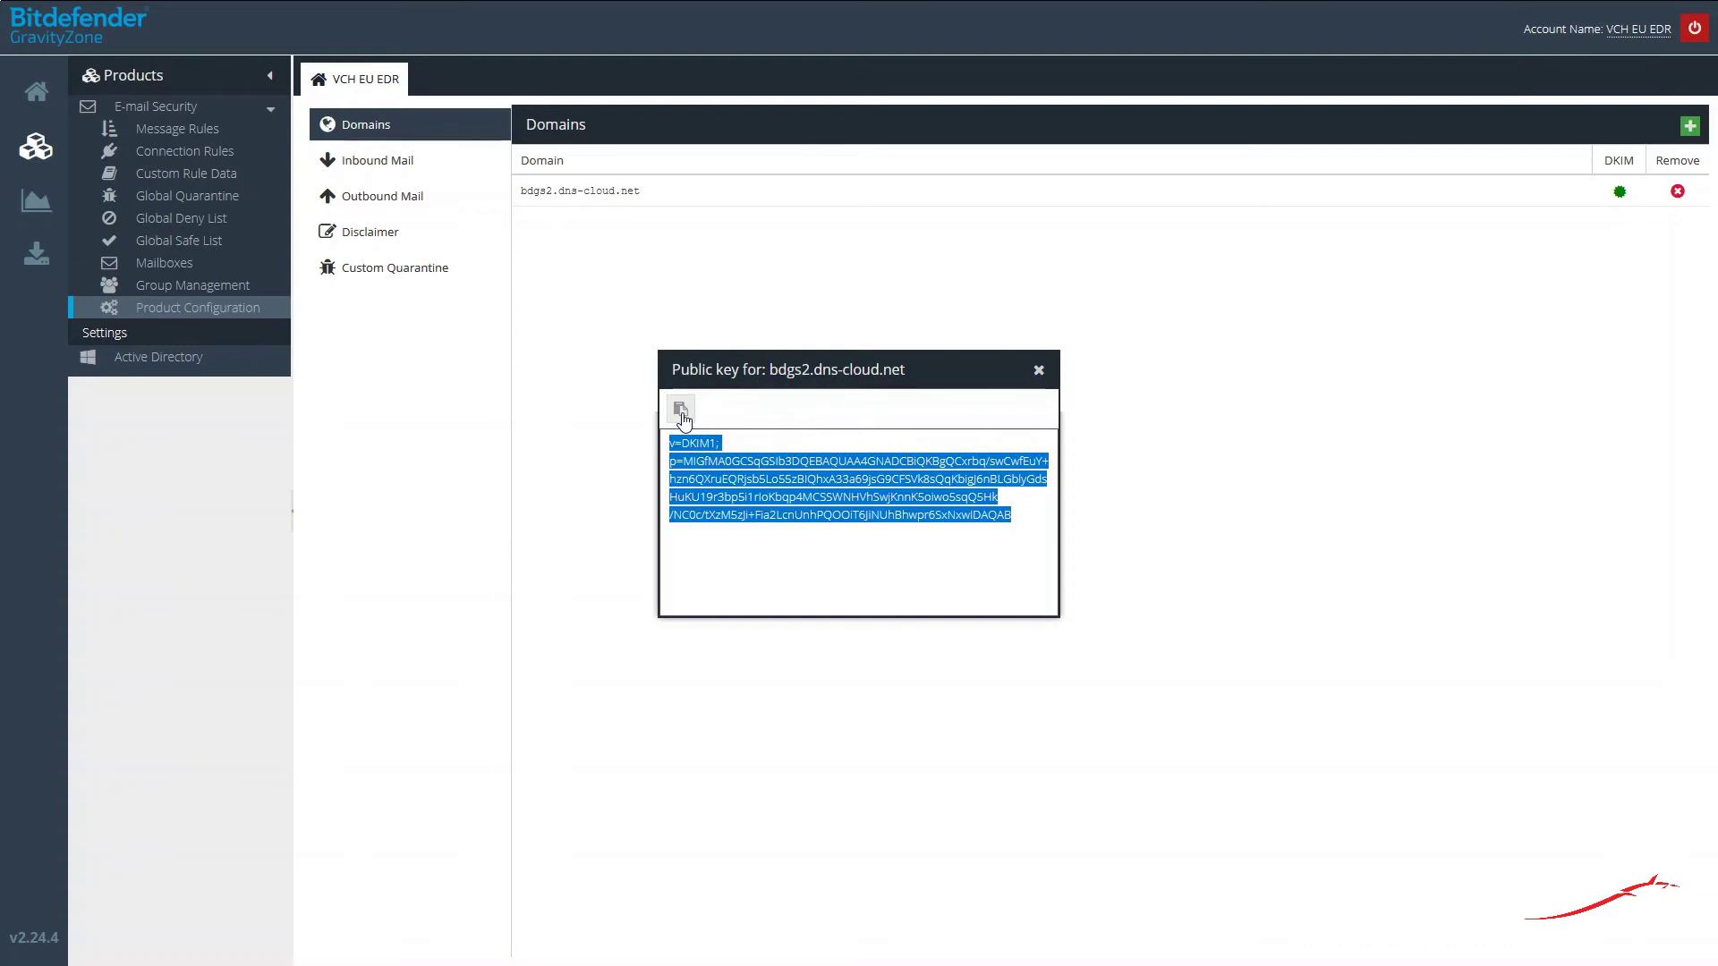
key("ctrl+Tab")
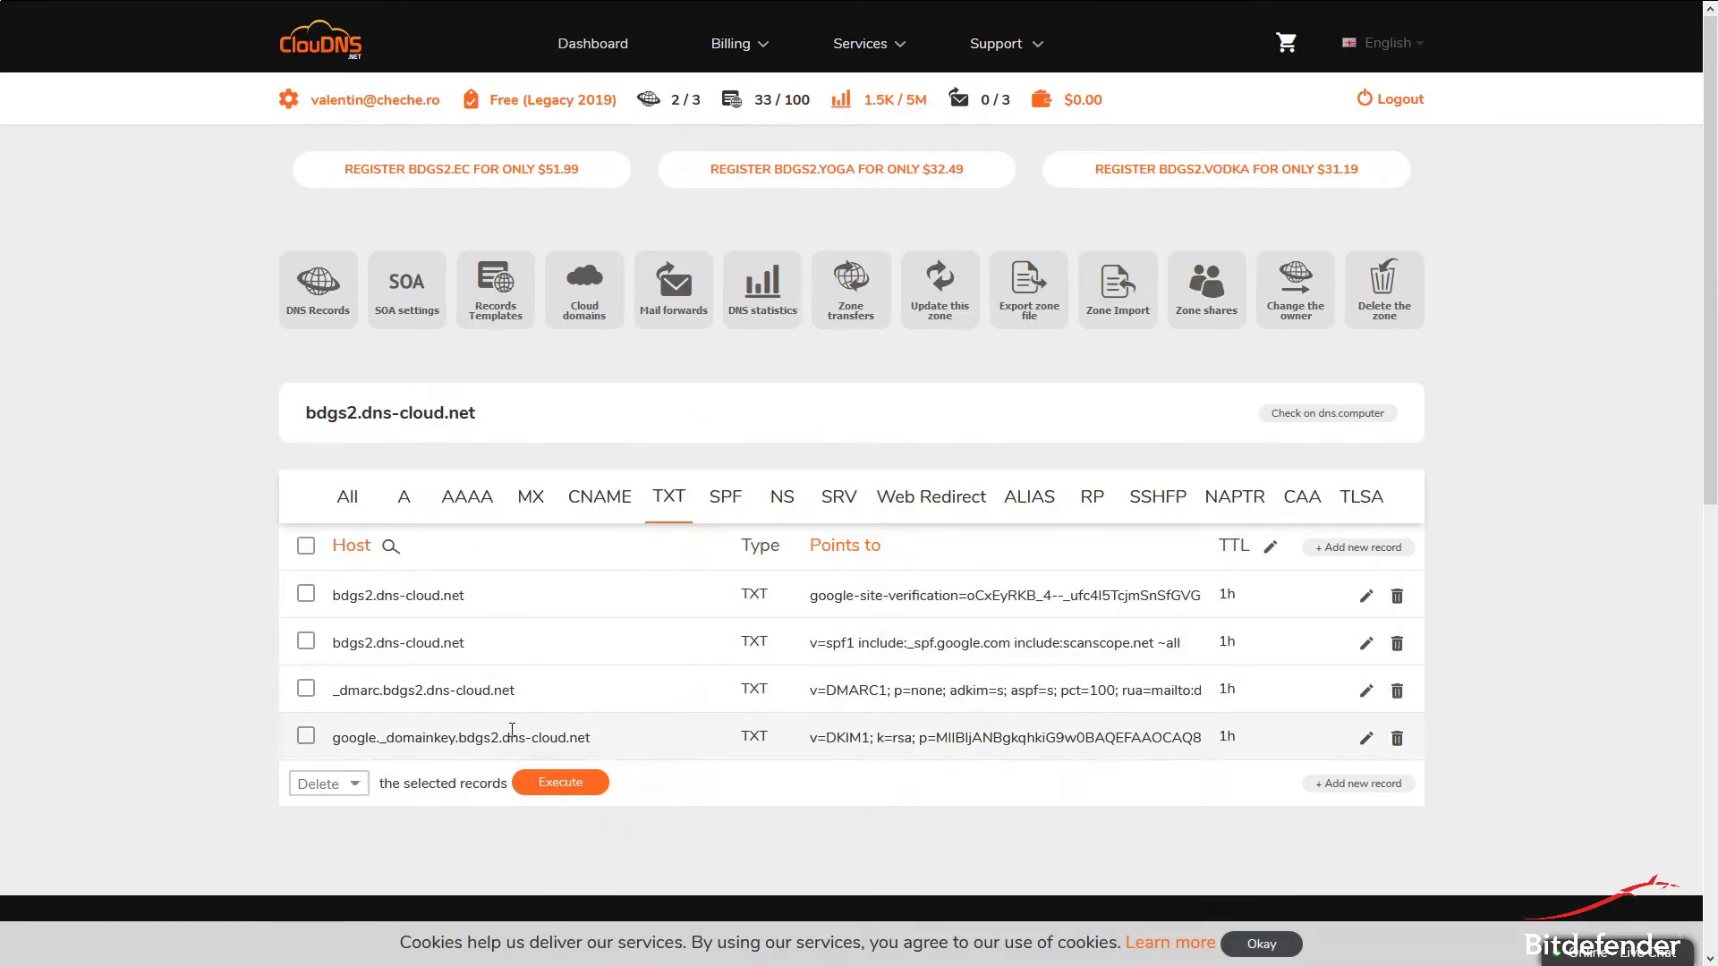
Step: Save a new TXT record with host ussems._domainkey holding the pasted DKIM public key
left_click(1346, 547)
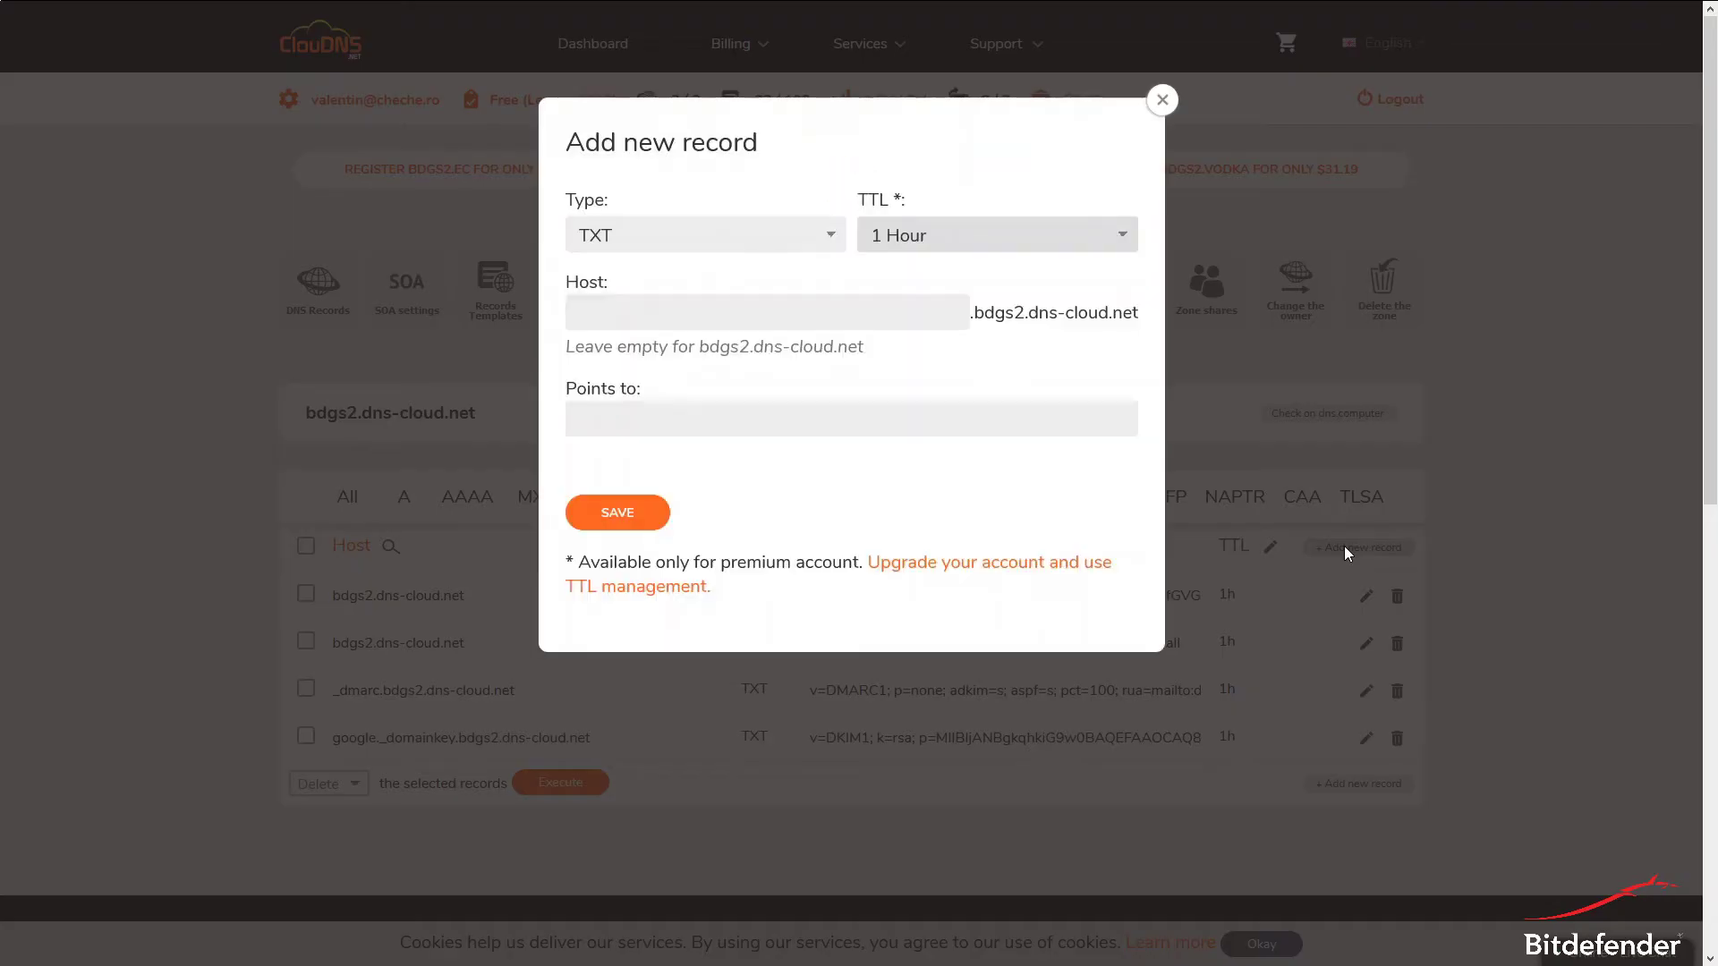
left_click(660, 320)
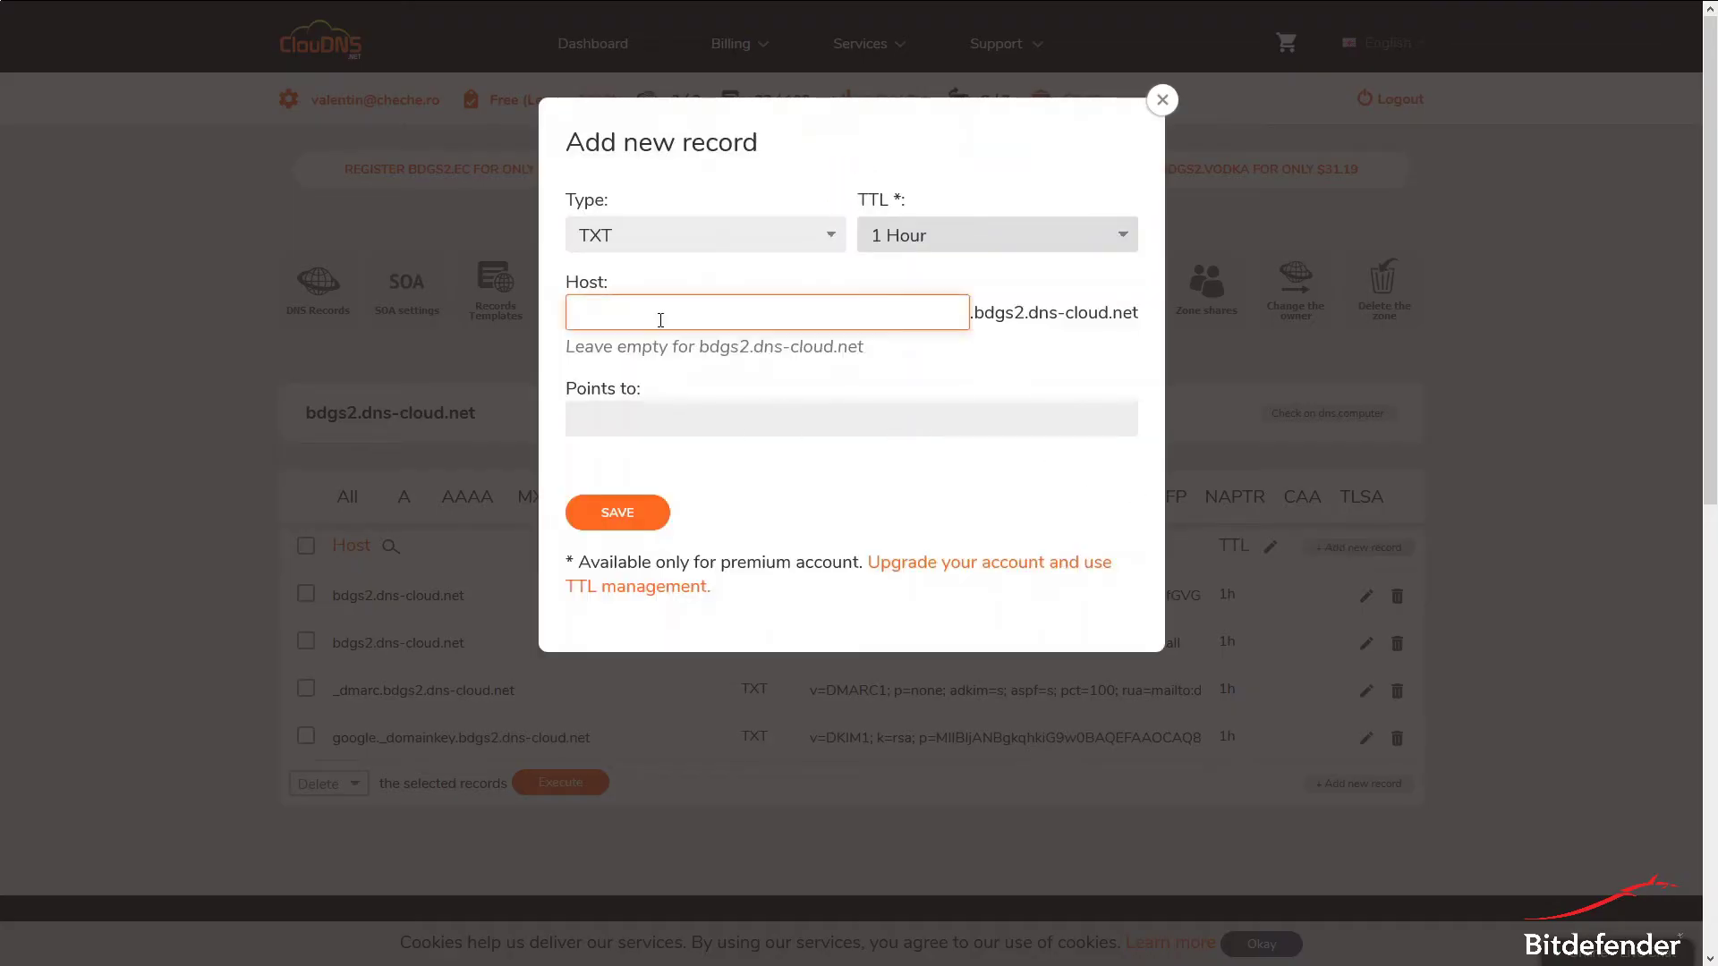
type("ussems._domainkey")
left_click(813, 420)
key("ctrl+v")
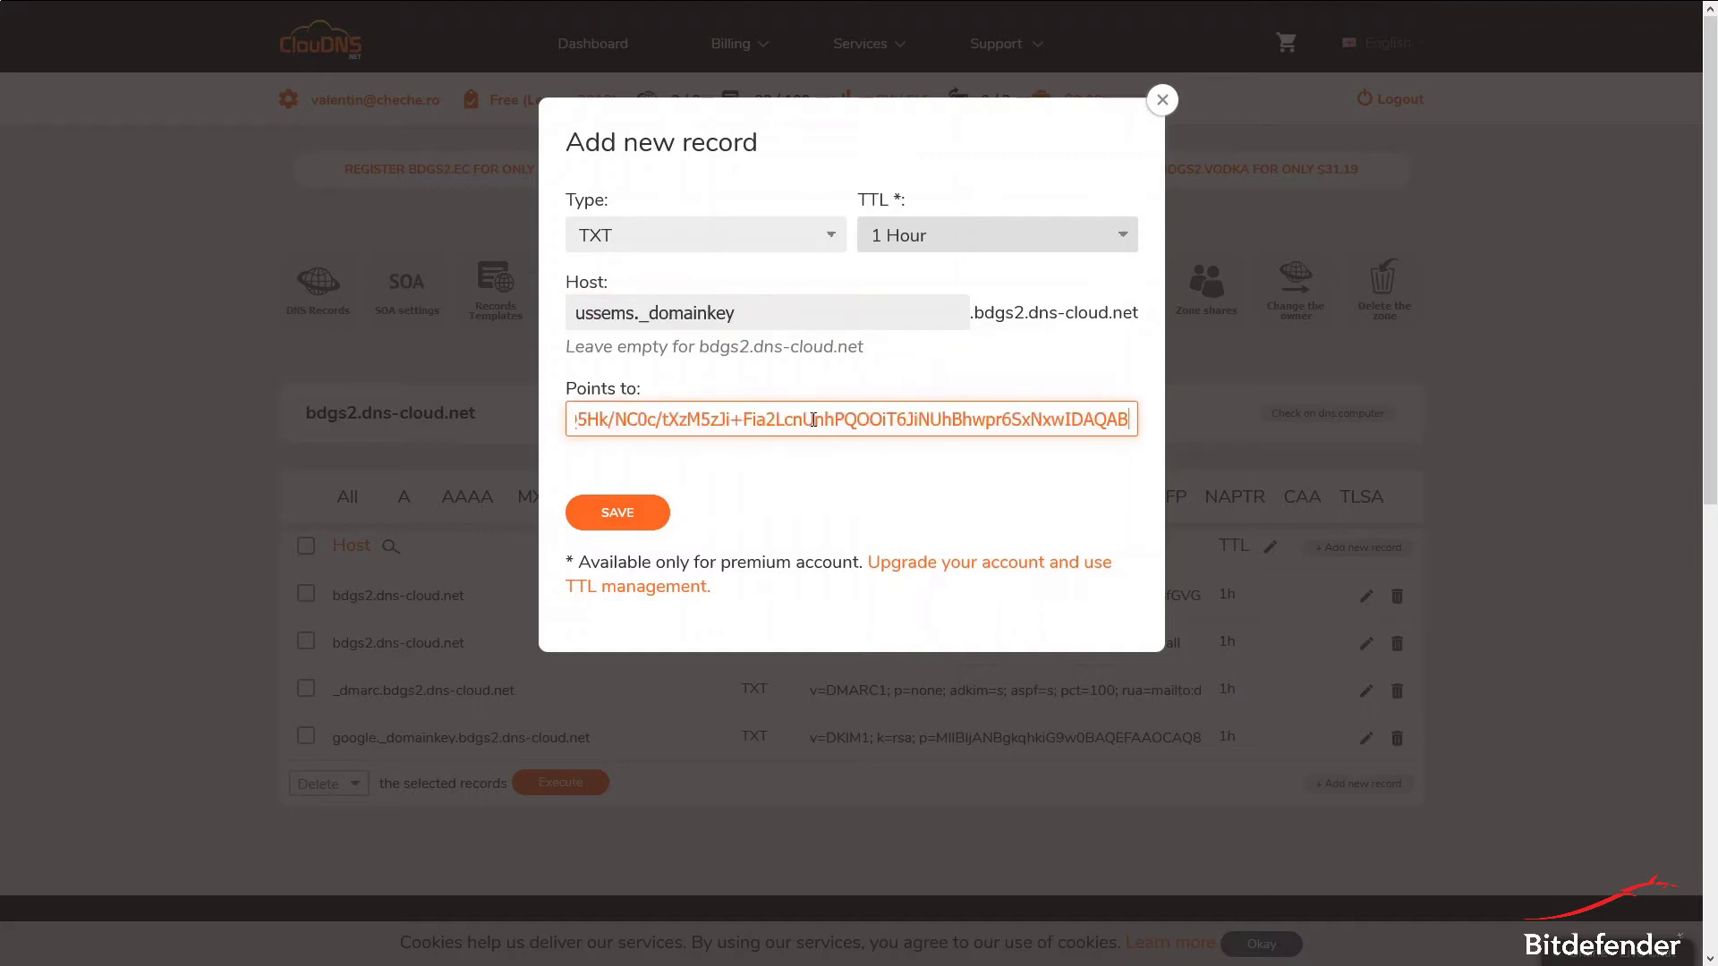
left_click_drag(813, 419, 559, 420)
left_click(738, 401)
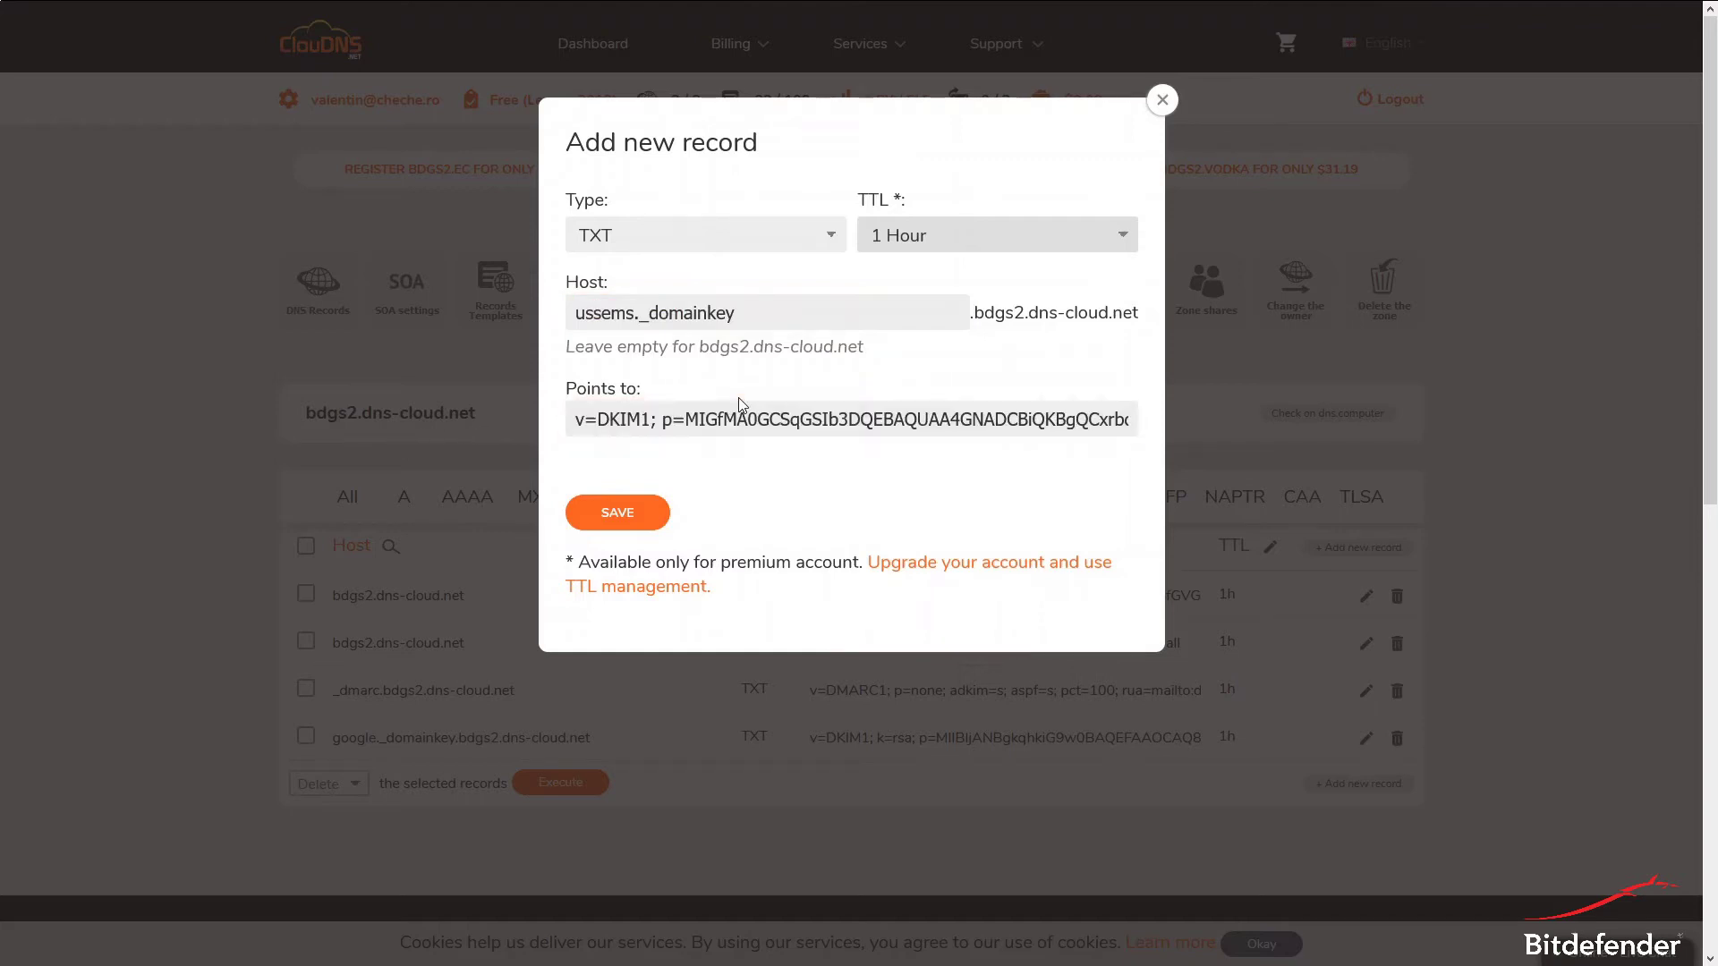
left_click(622, 512)
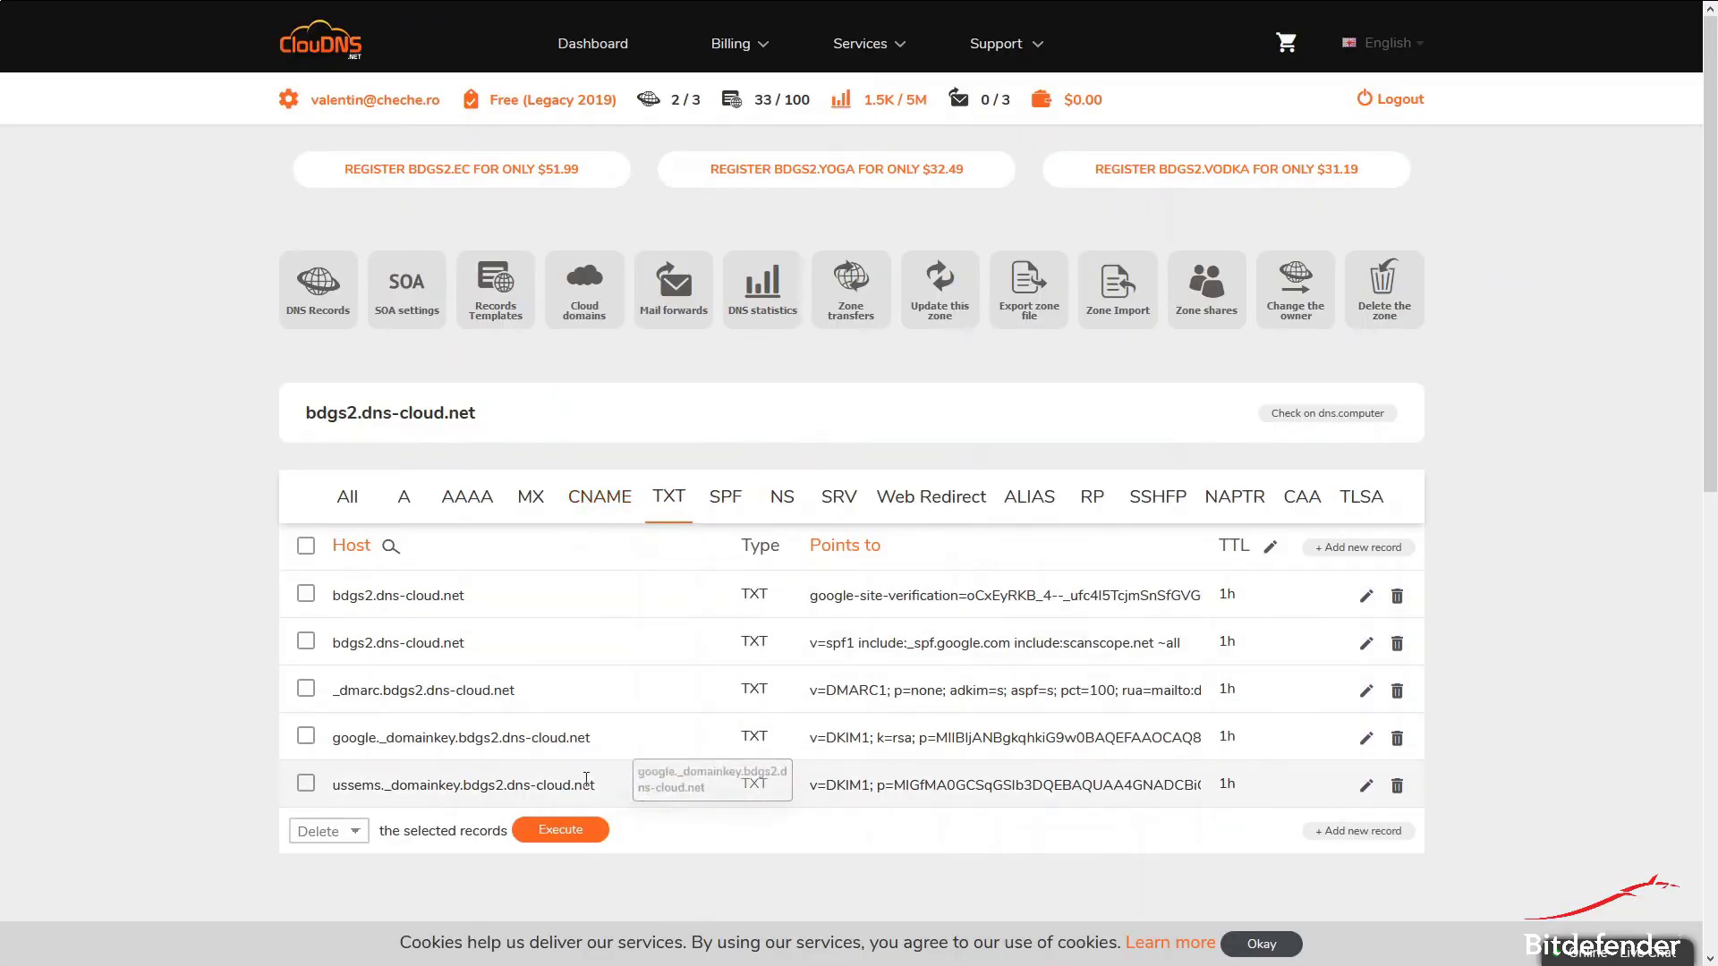
Step: Check the new ussems._domainkey record's full value in the TXT list
left_click_drag(331, 795, 1198, 785)
left_click(1199, 785)
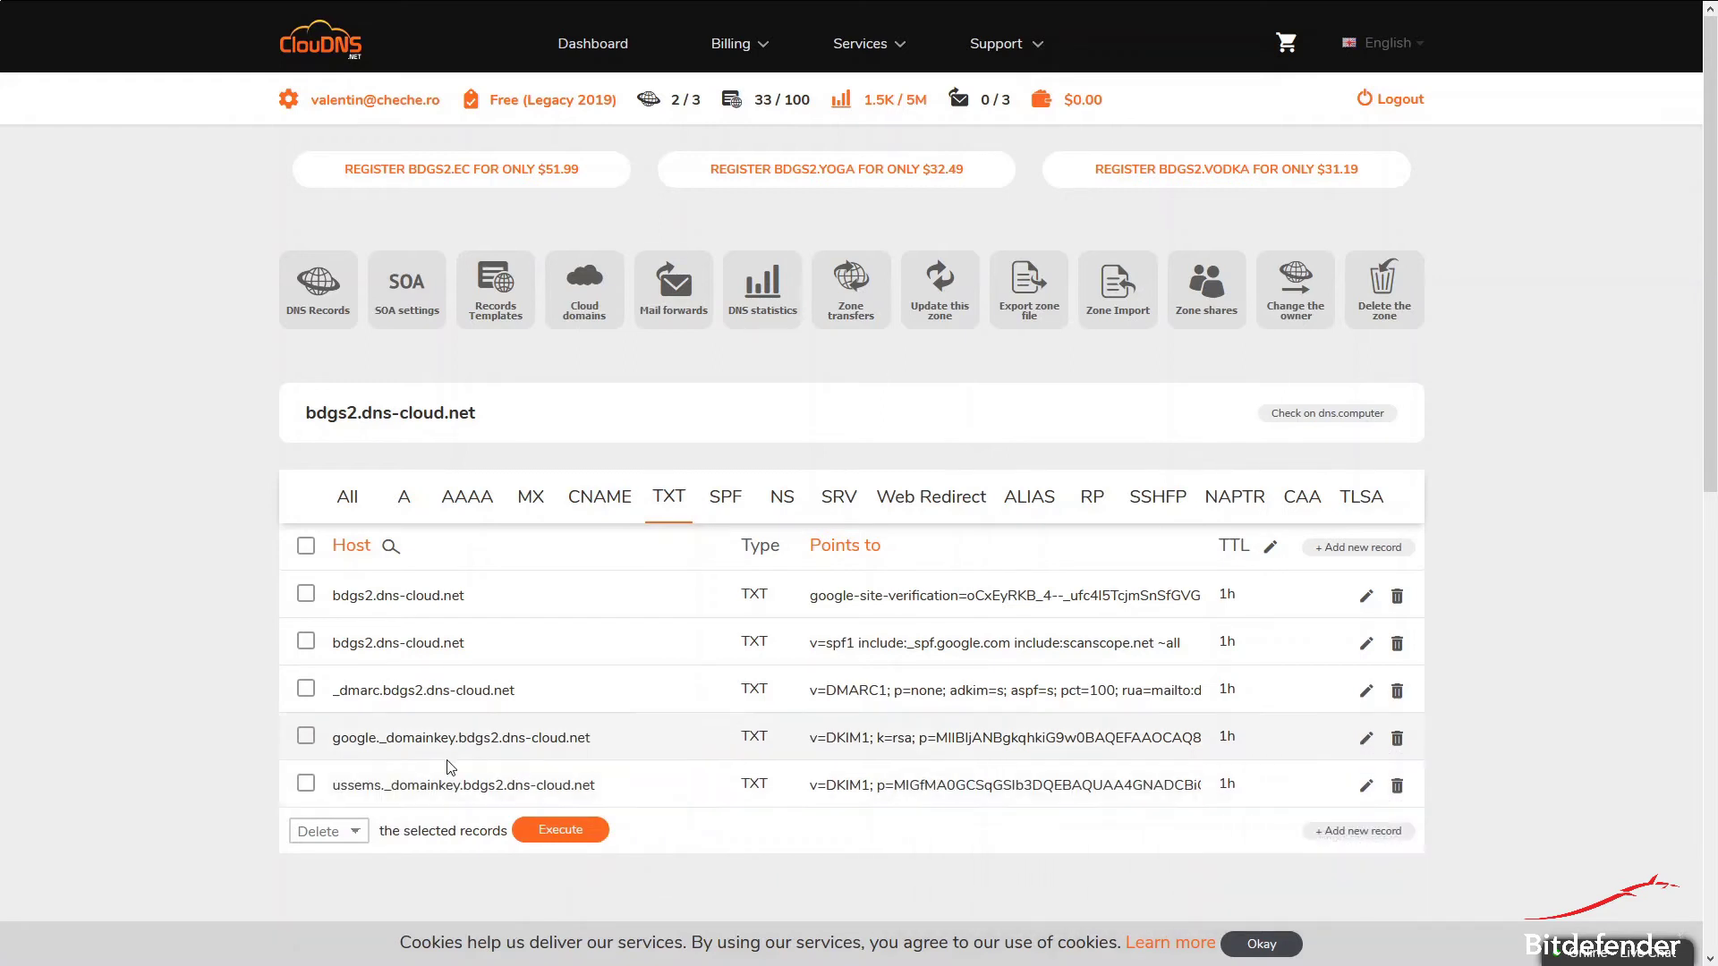
left_click_drag(340, 738, 378, 794)
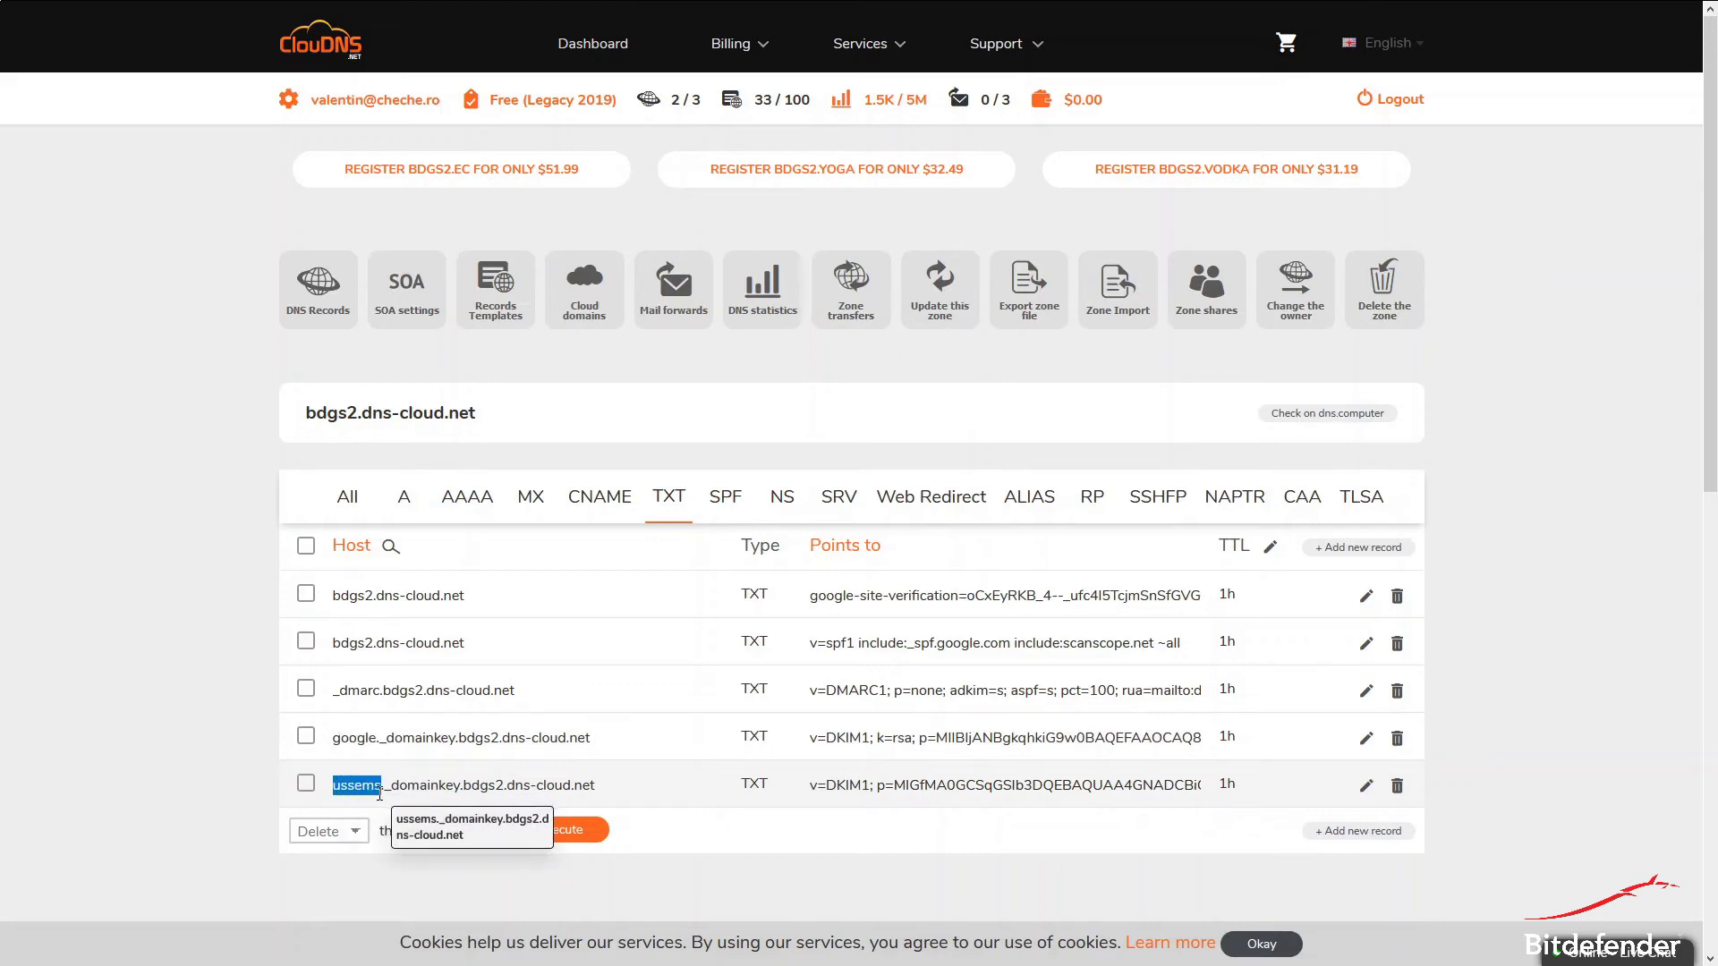
left_click(377, 794)
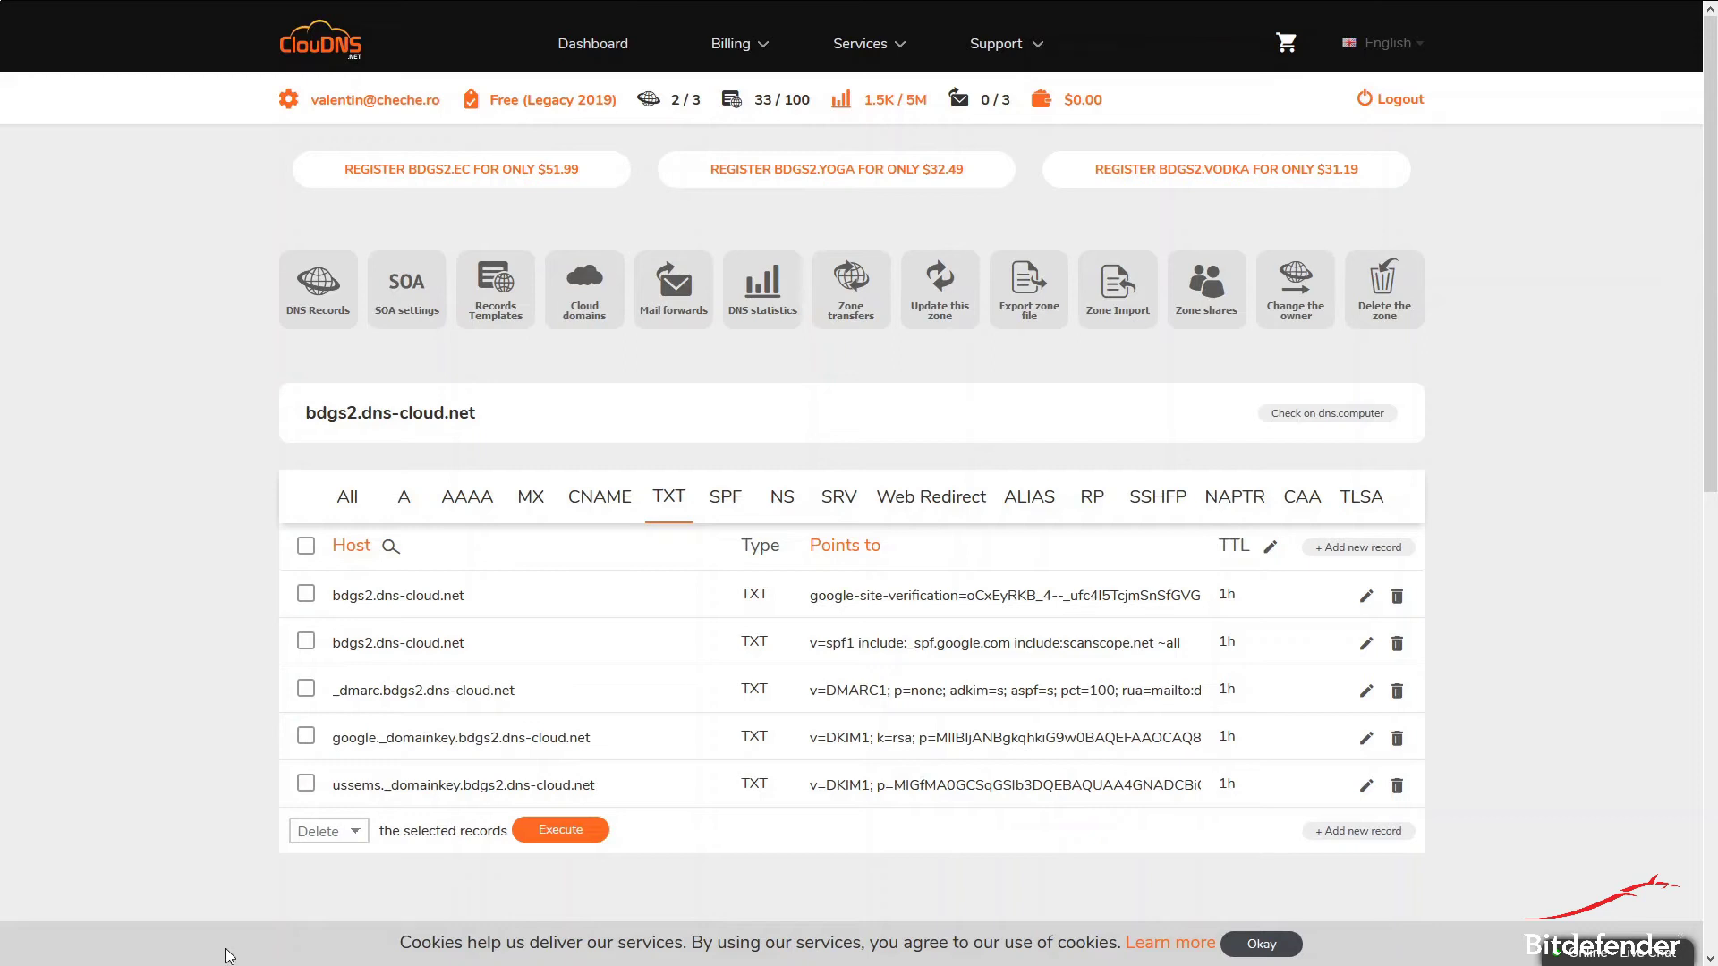
Step: Back in GravityZone, close the public key window and select the bdgs2.dns-cloud.net domain name
key("ctrl+Tab")
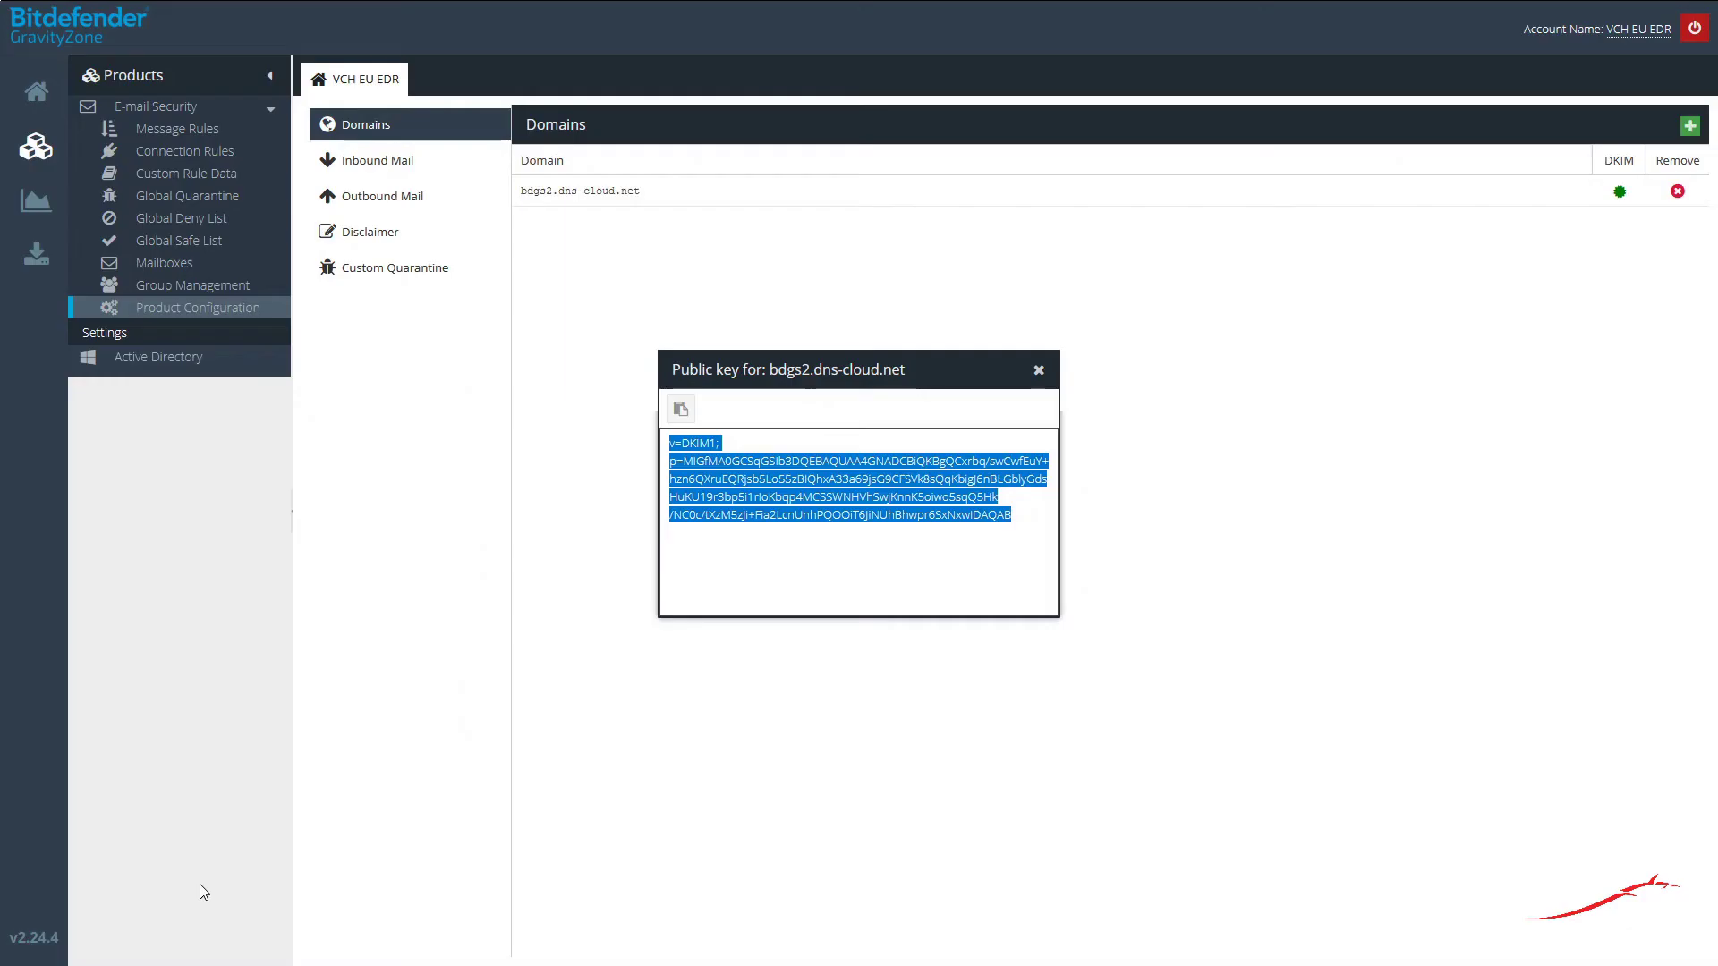
left_click(1037, 370)
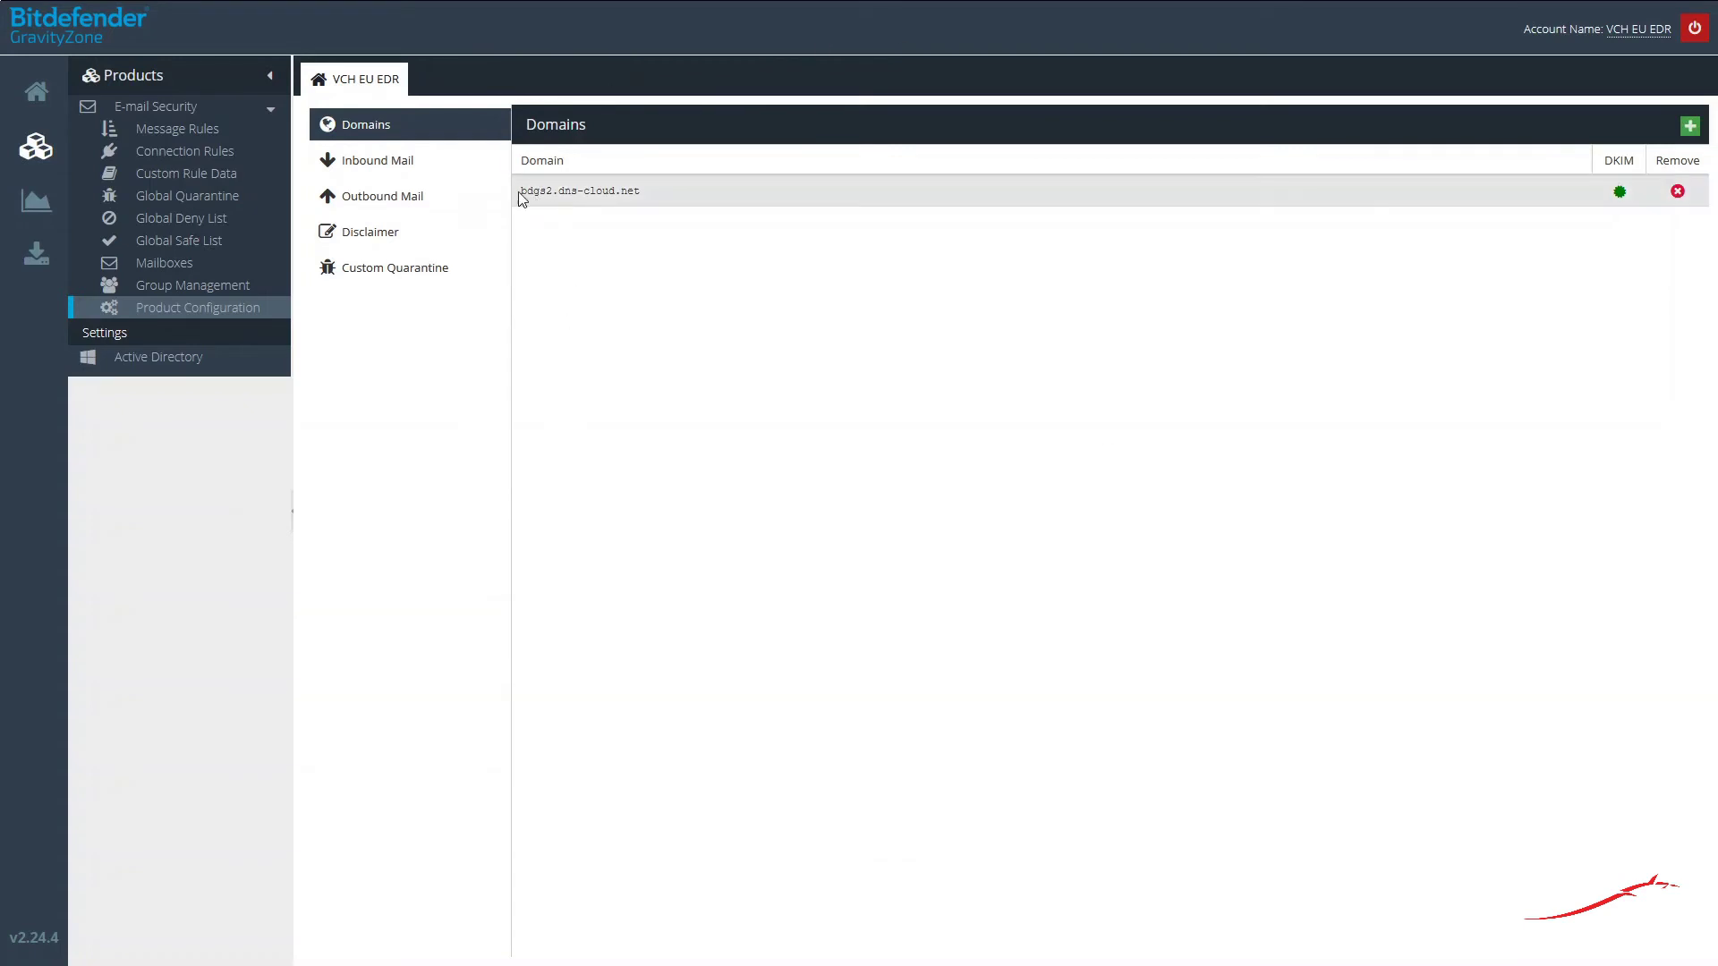
left_click_drag(519, 191, 639, 202)
left_click(653, 223)
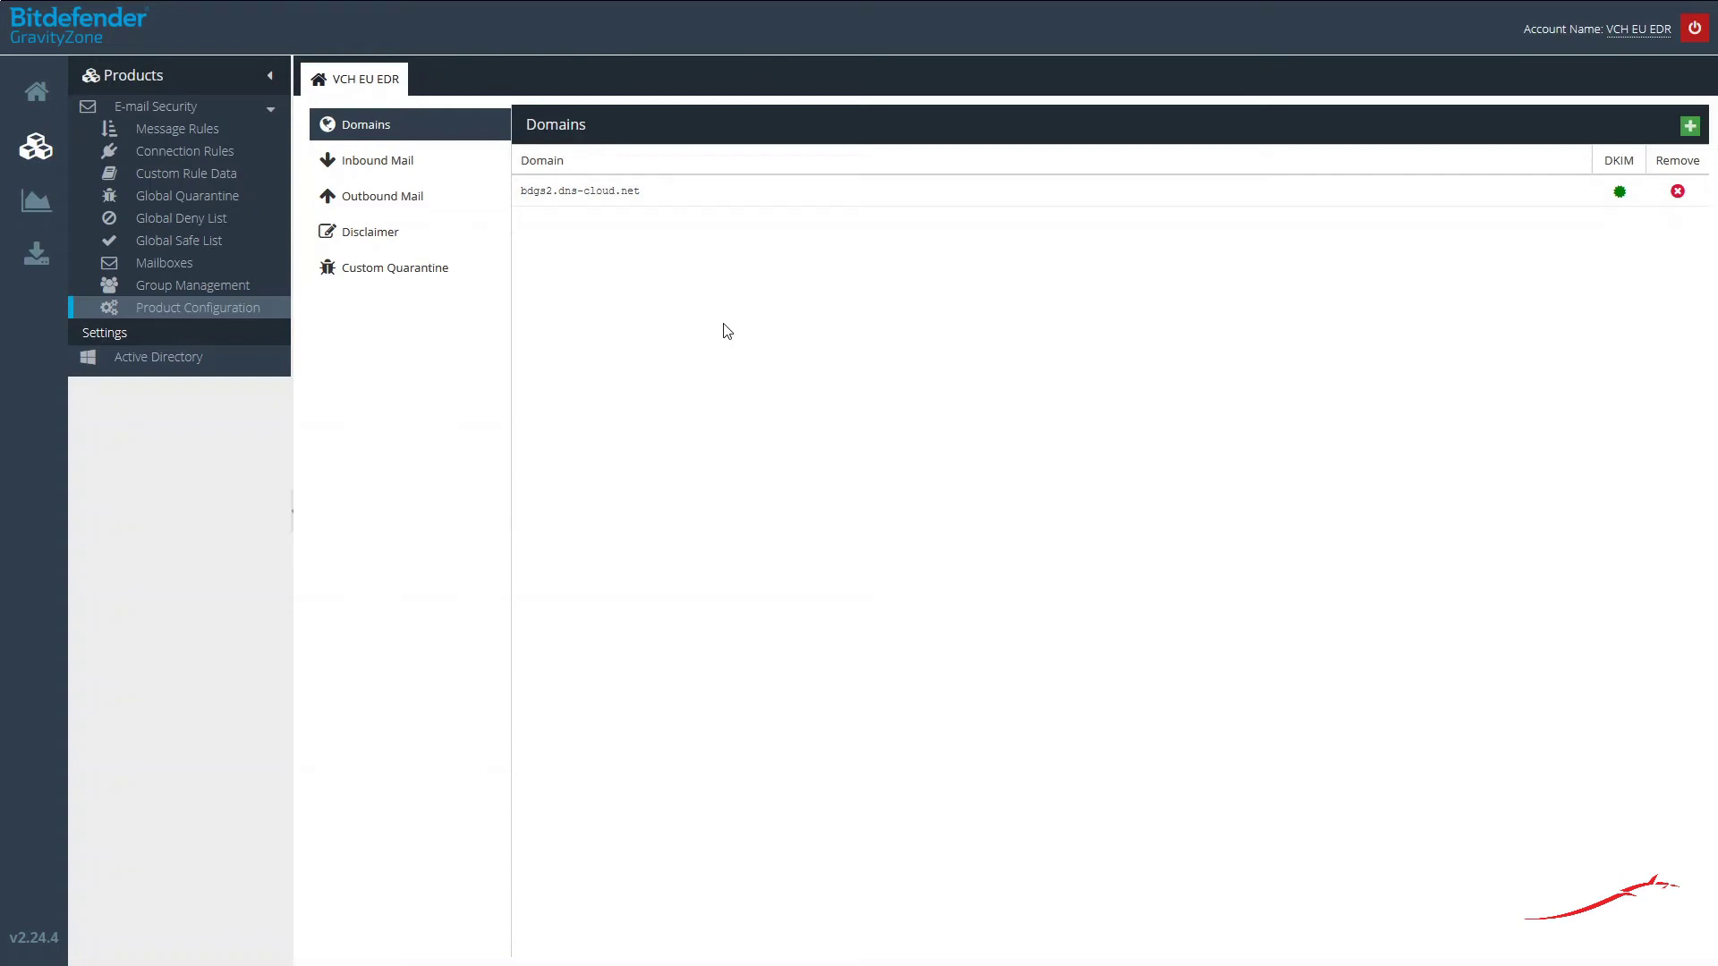
key("Tab")
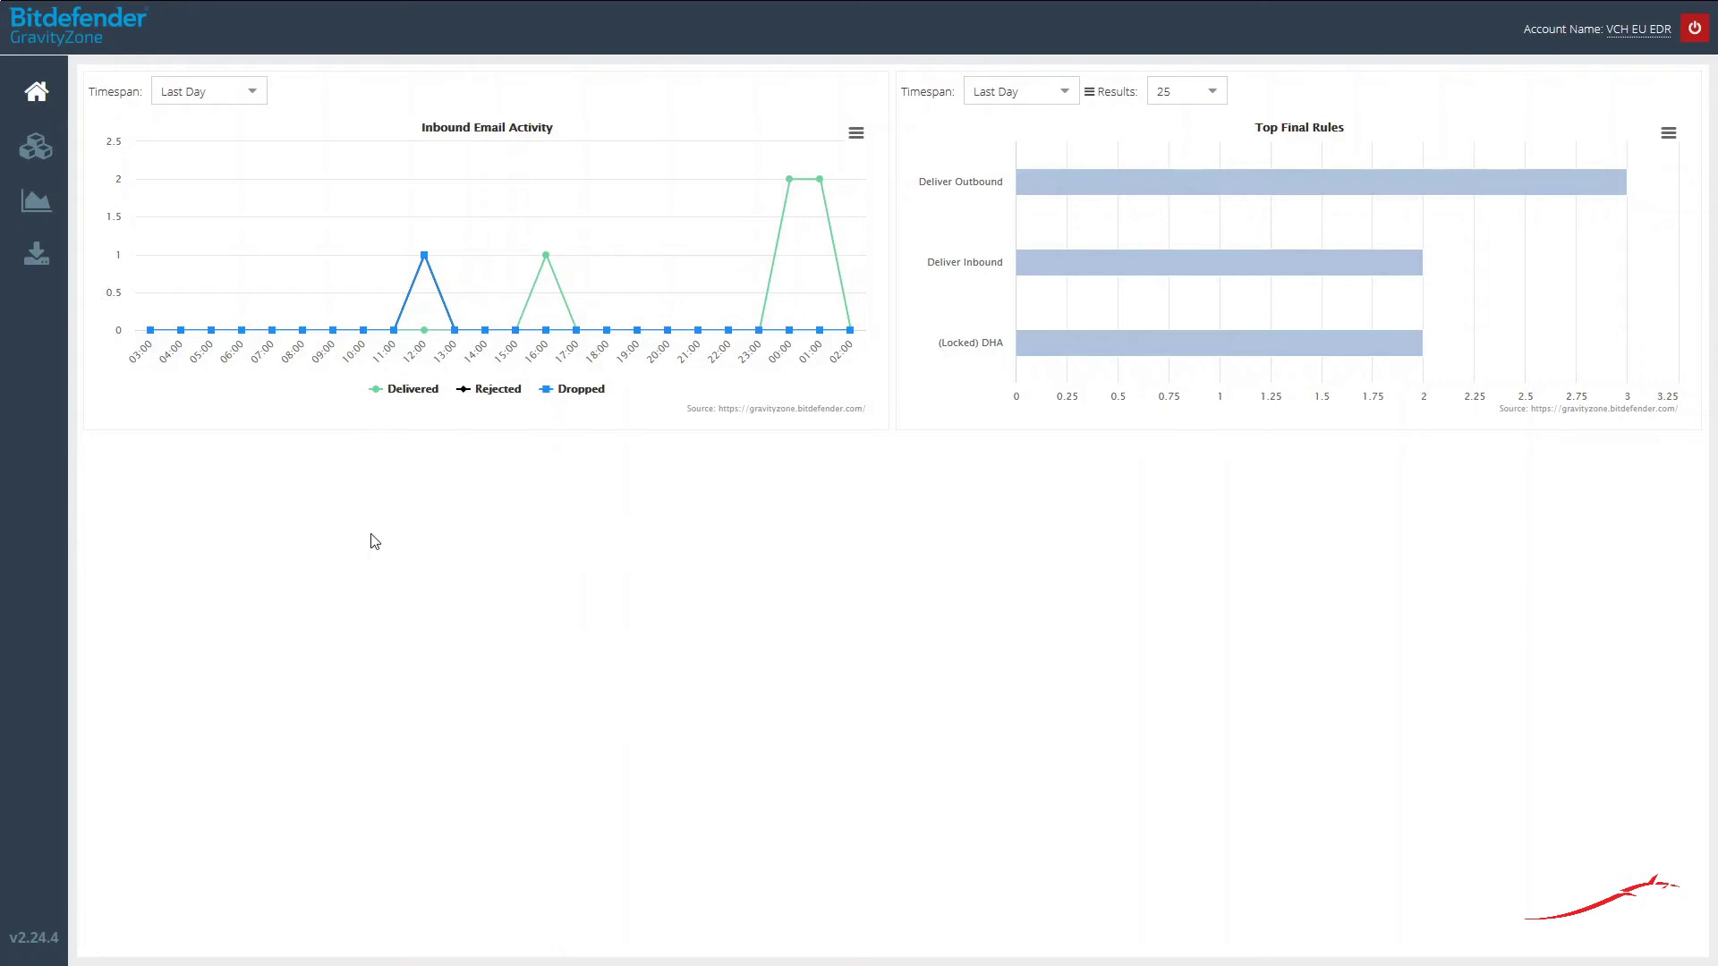
Step: Show Message Rules with system rules on, revealing the default Apply DKIM signing rule
left_click(34, 158)
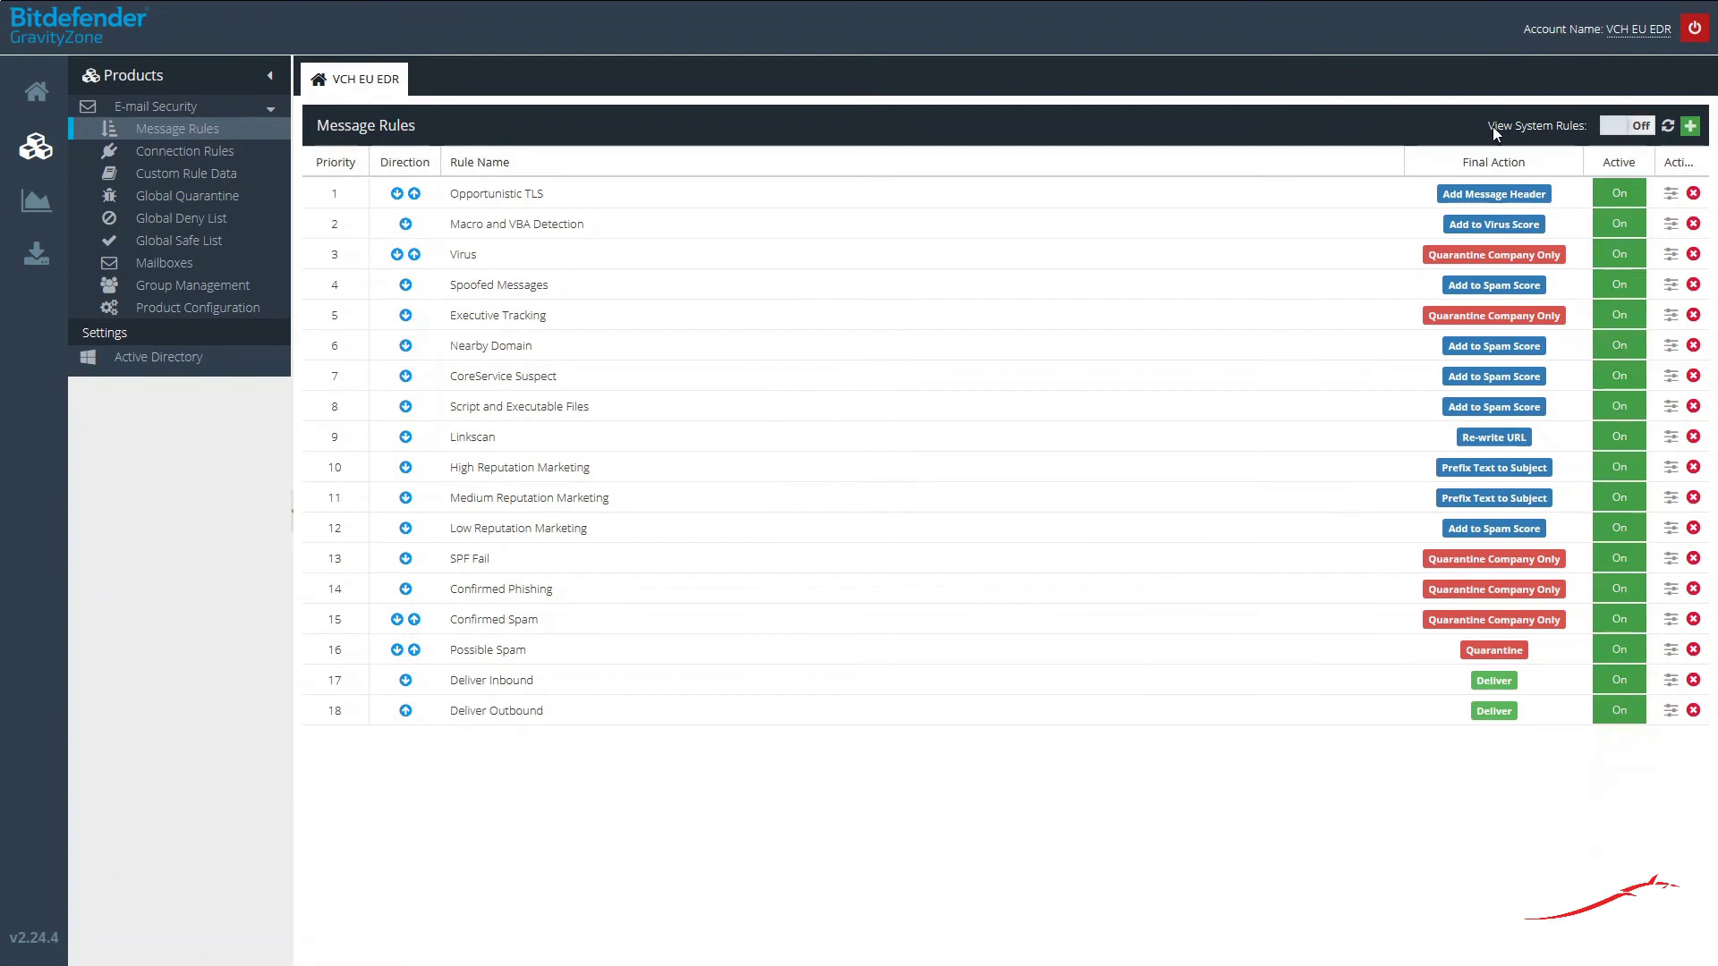
left_click(1620, 127)
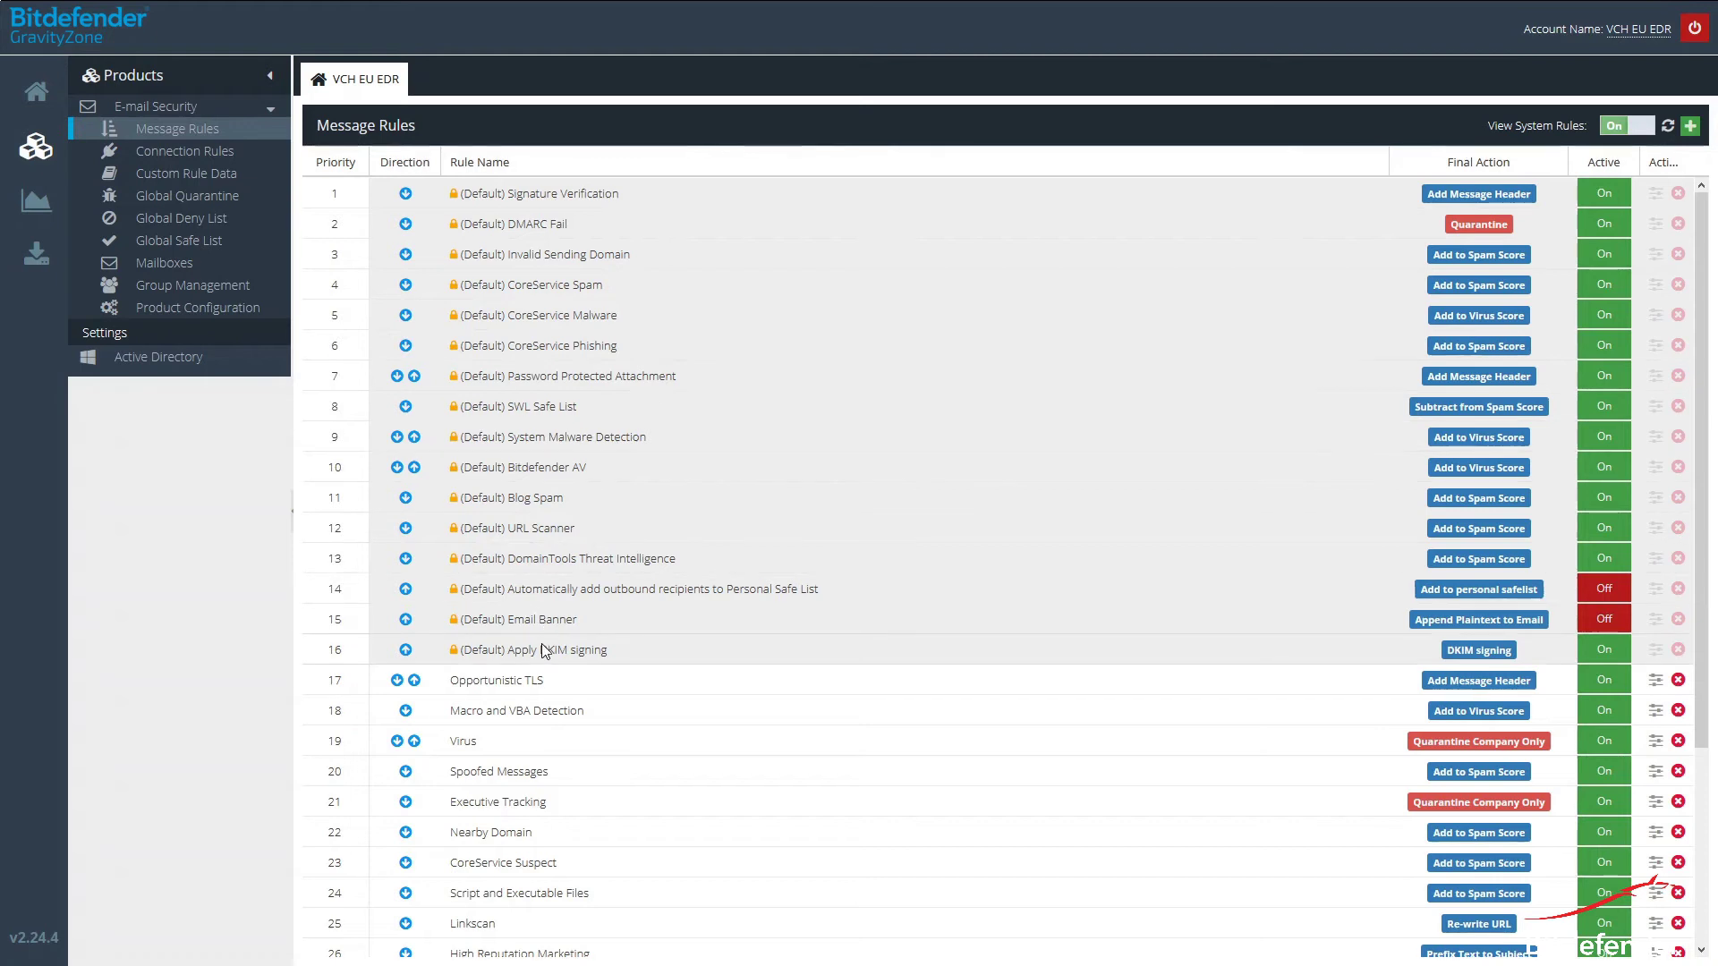
mouse_move(464, 660)
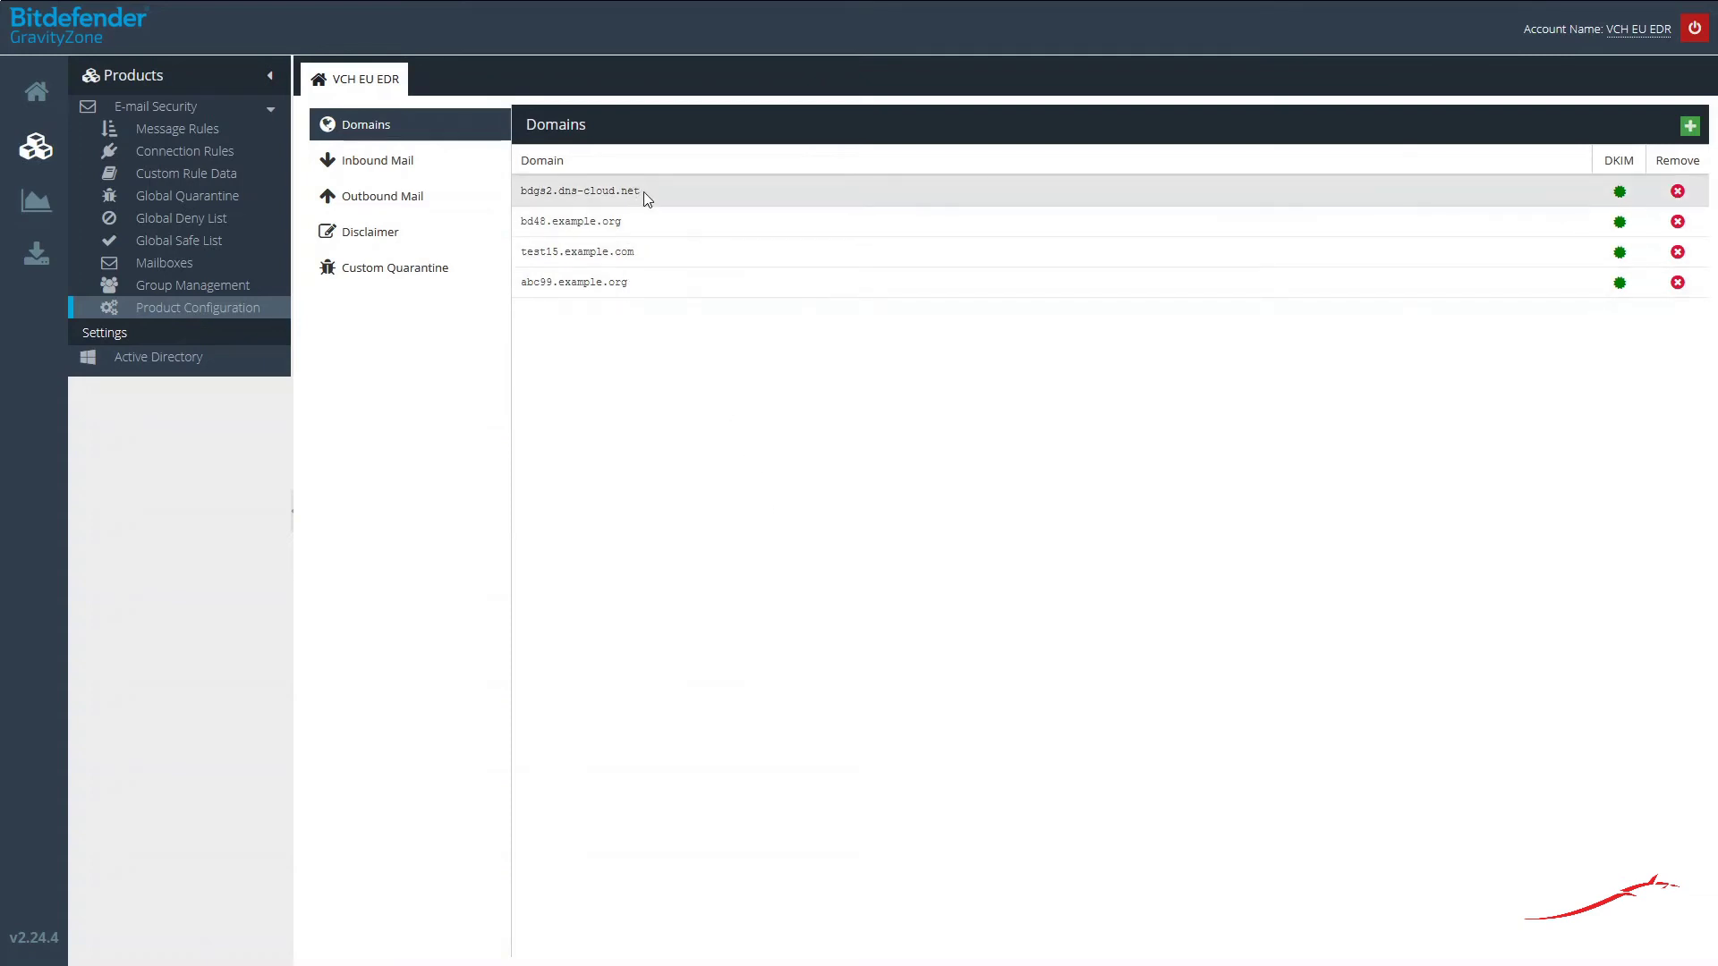
Step: Select and copy the bdgs2.dns-cloud.net domain name from the Domains list
left_click_drag(638, 192, 519, 190)
left_click_drag(520, 252, 650, 262)
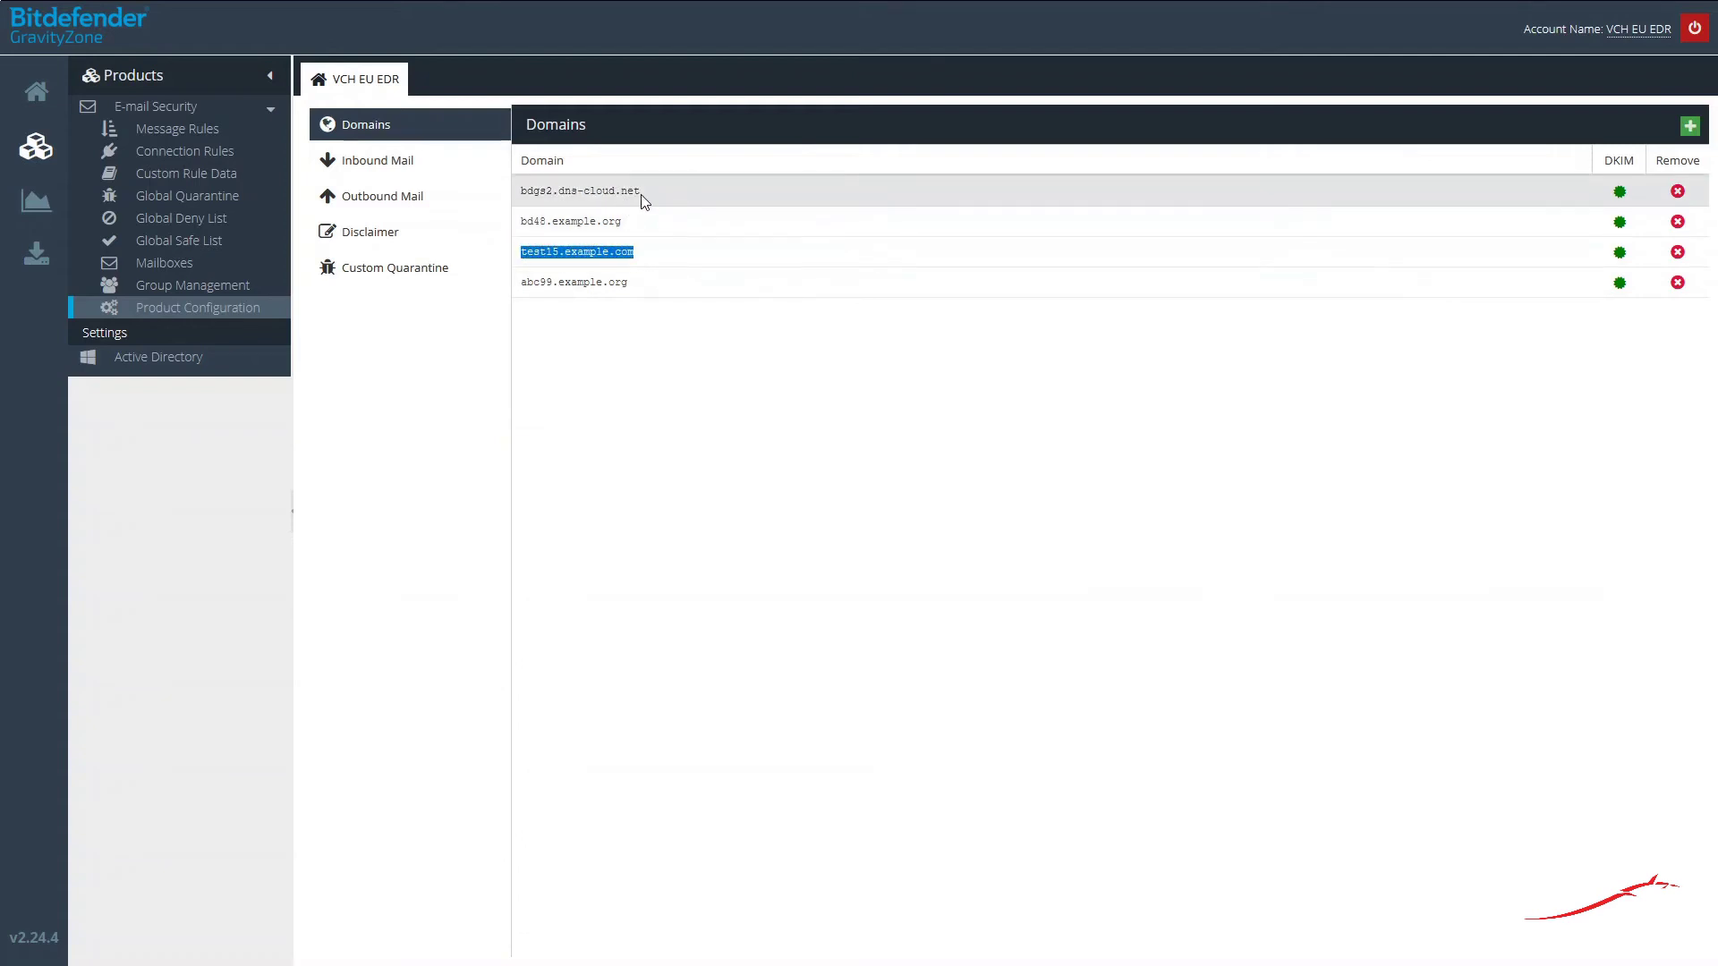
left_click_drag(641, 192, 521, 192)
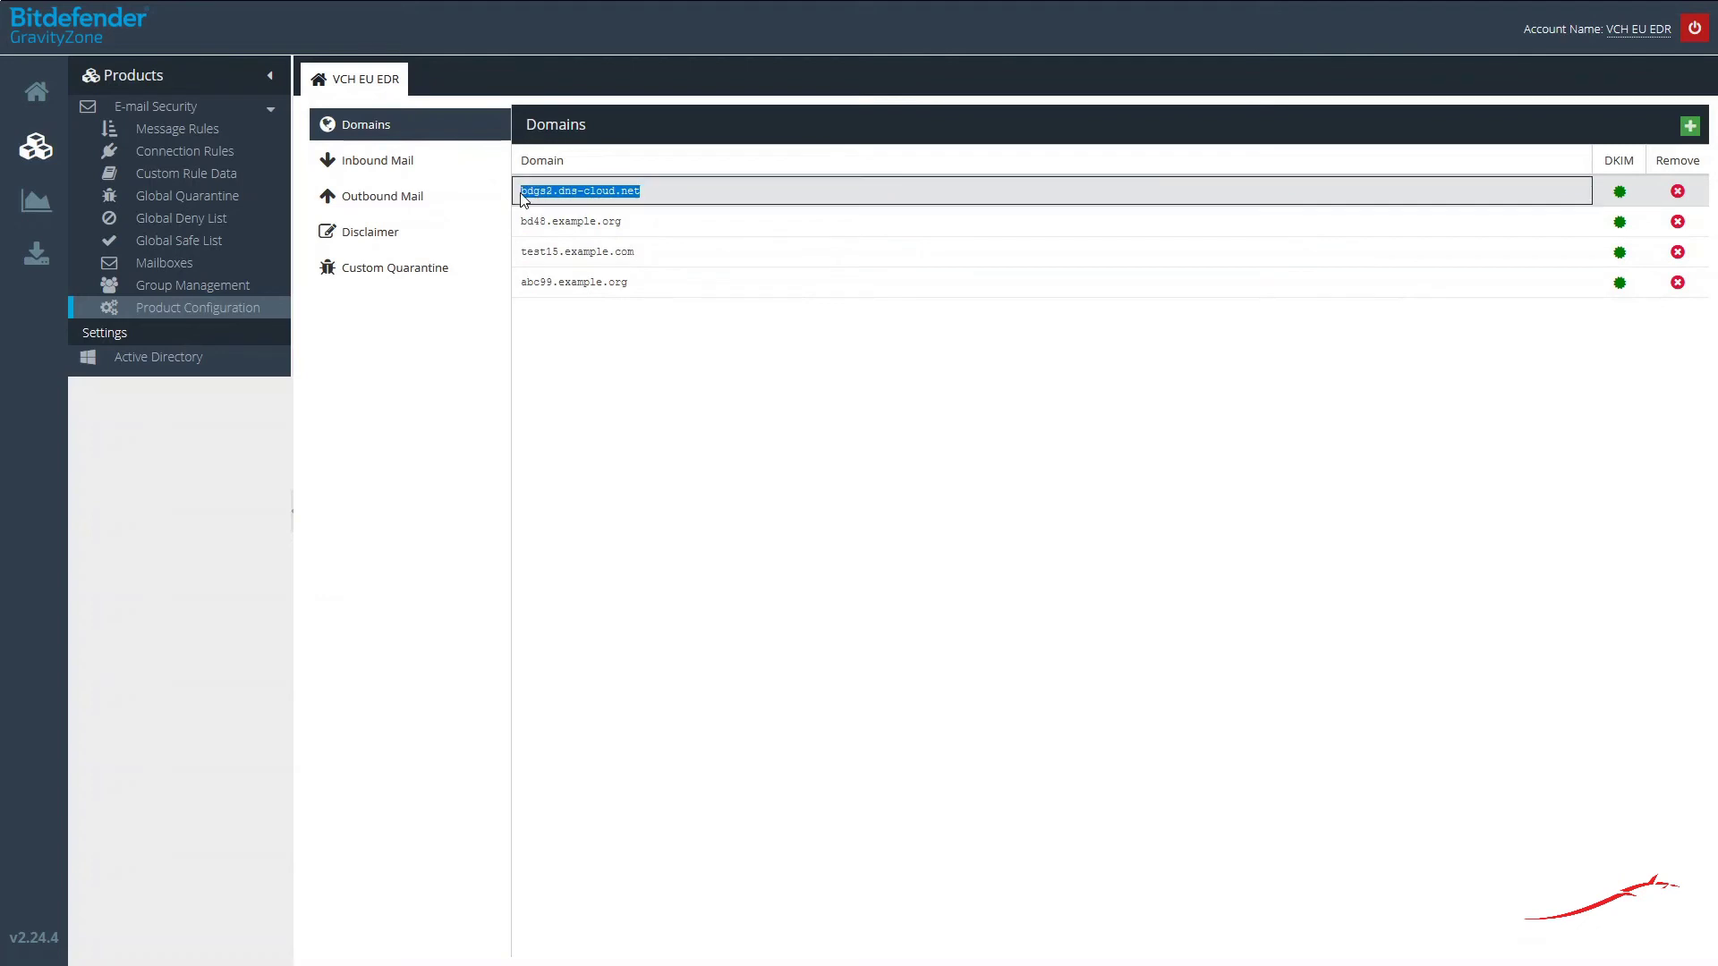
key("alt+Tab")
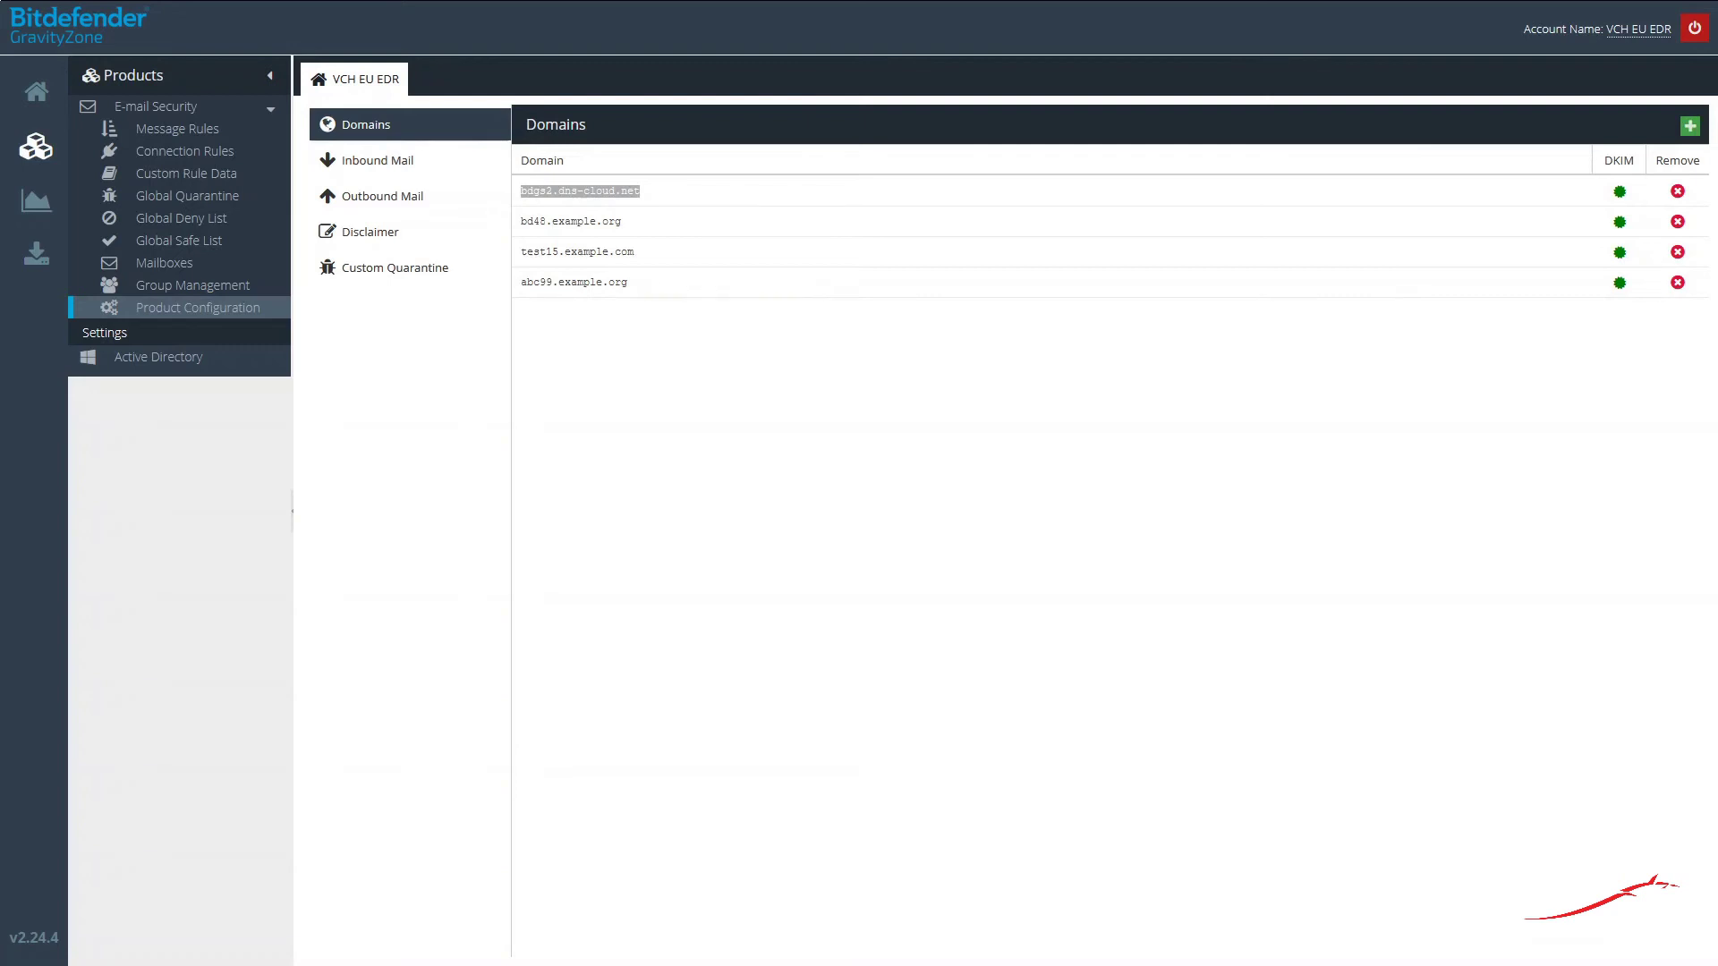
key("alt+Tab")
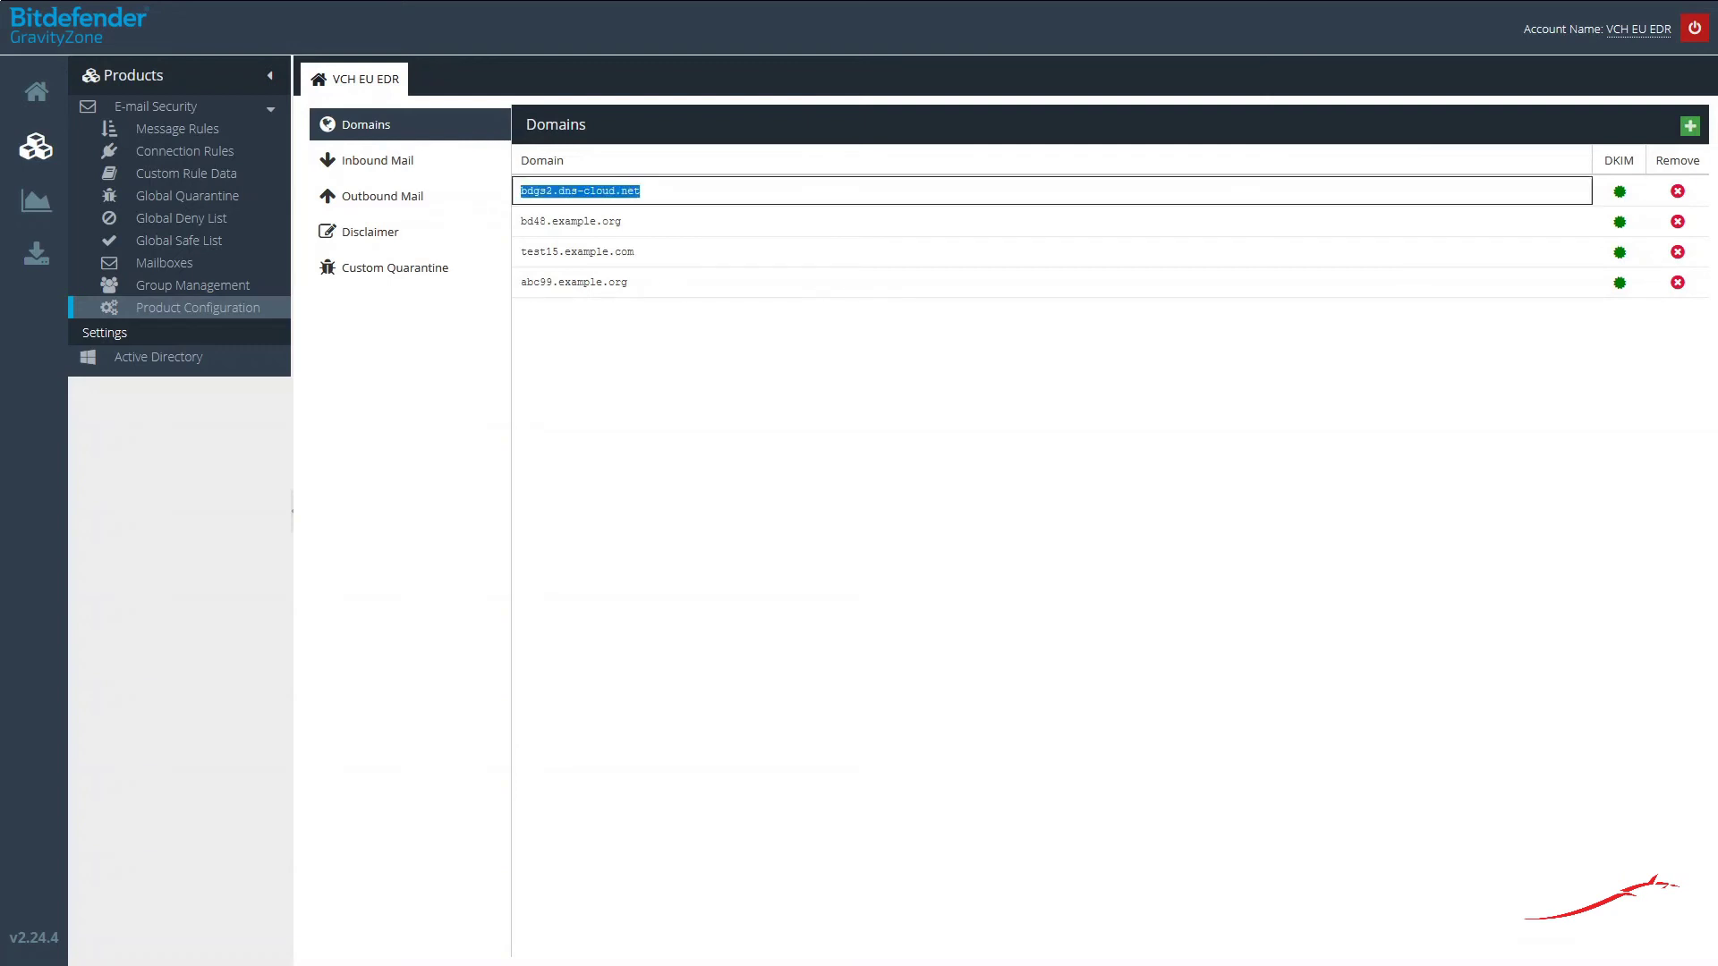
left_click(192, 130)
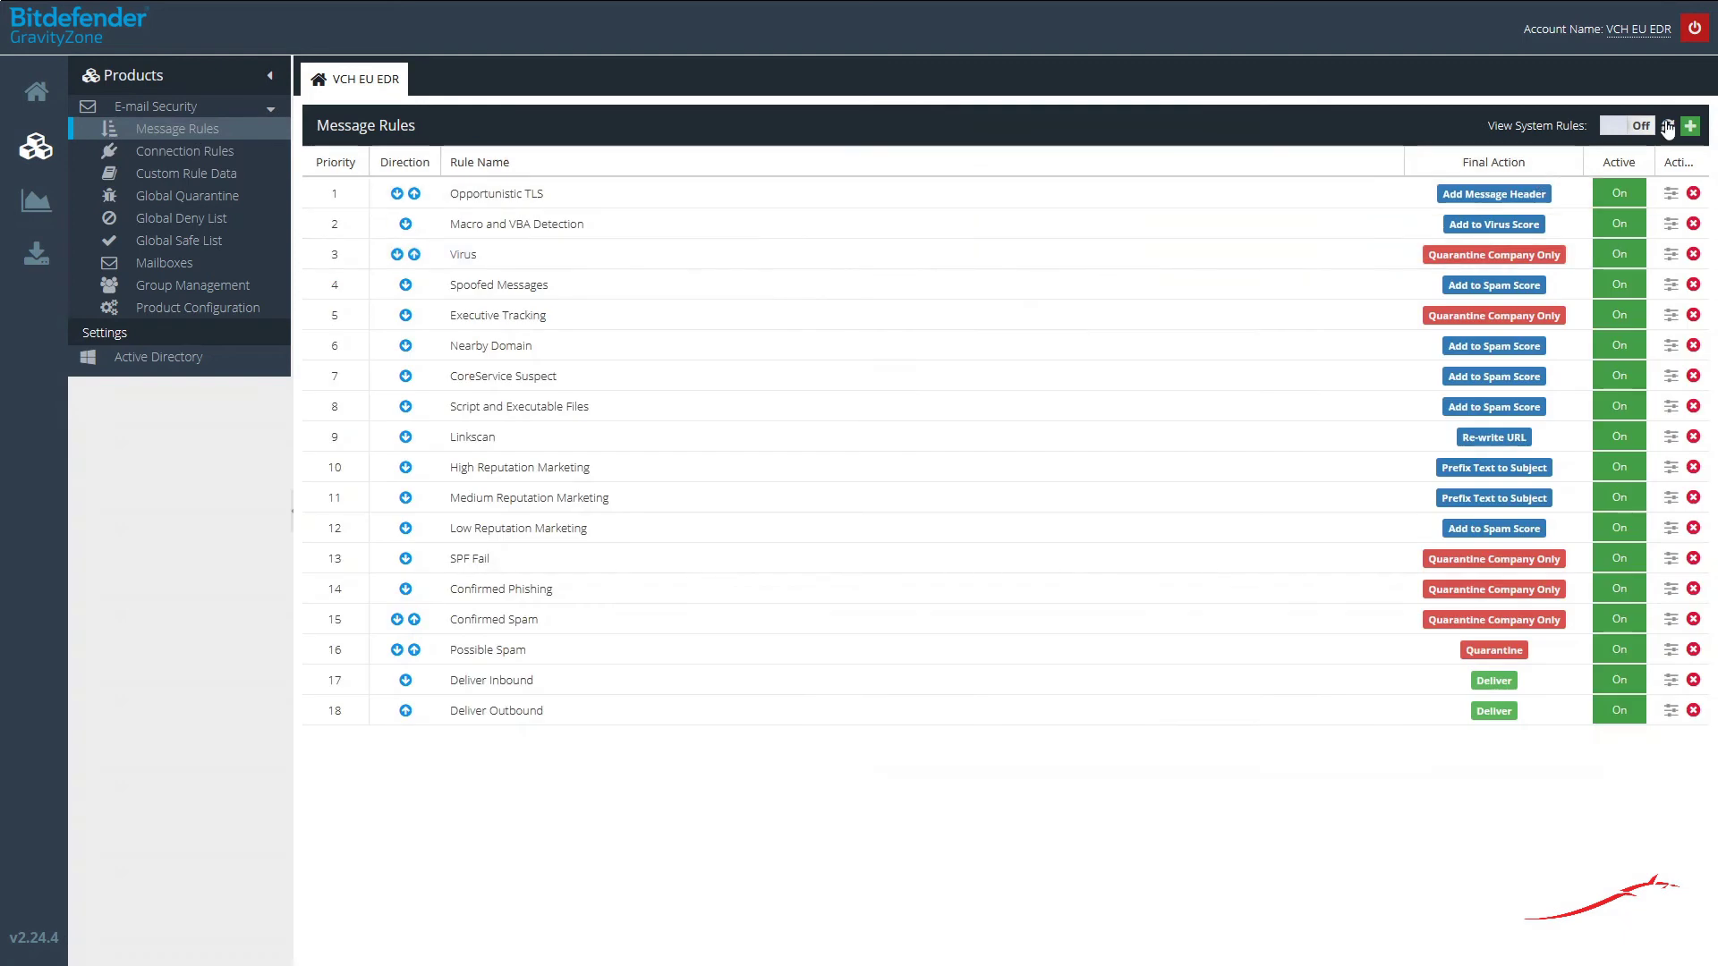
Step: With system rules shown, switch the (Default) Apply DKIM signing rule Off and confirm
left_click(1642, 125)
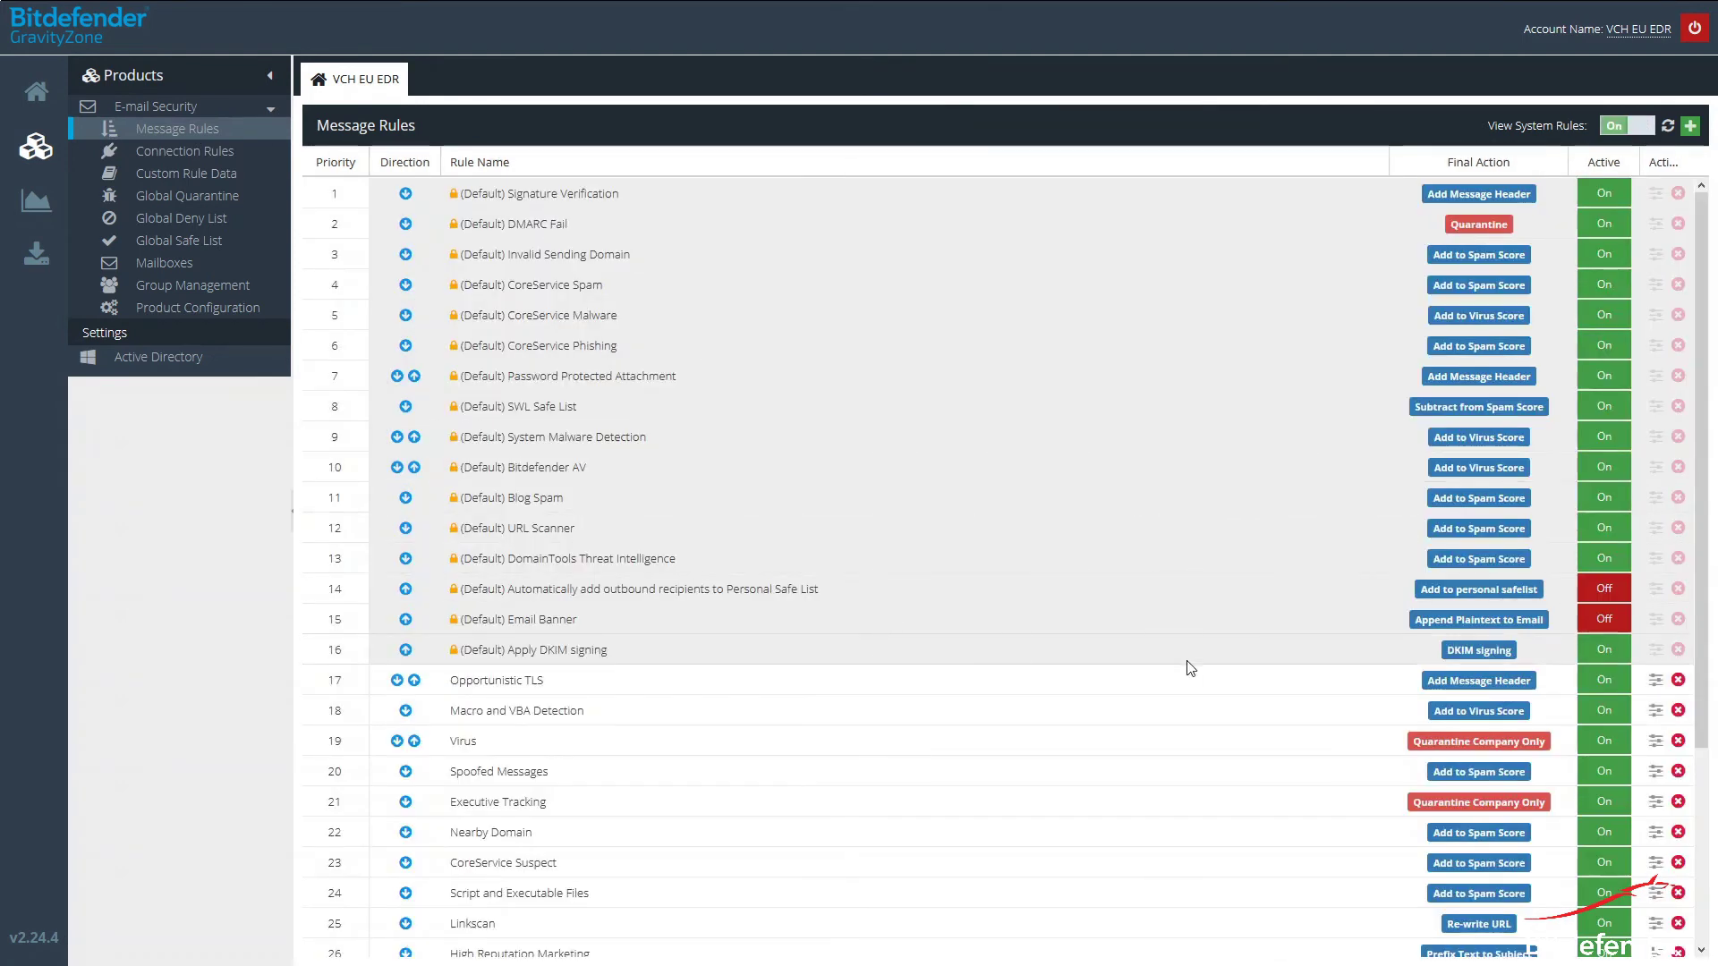
left_click(1603, 649)
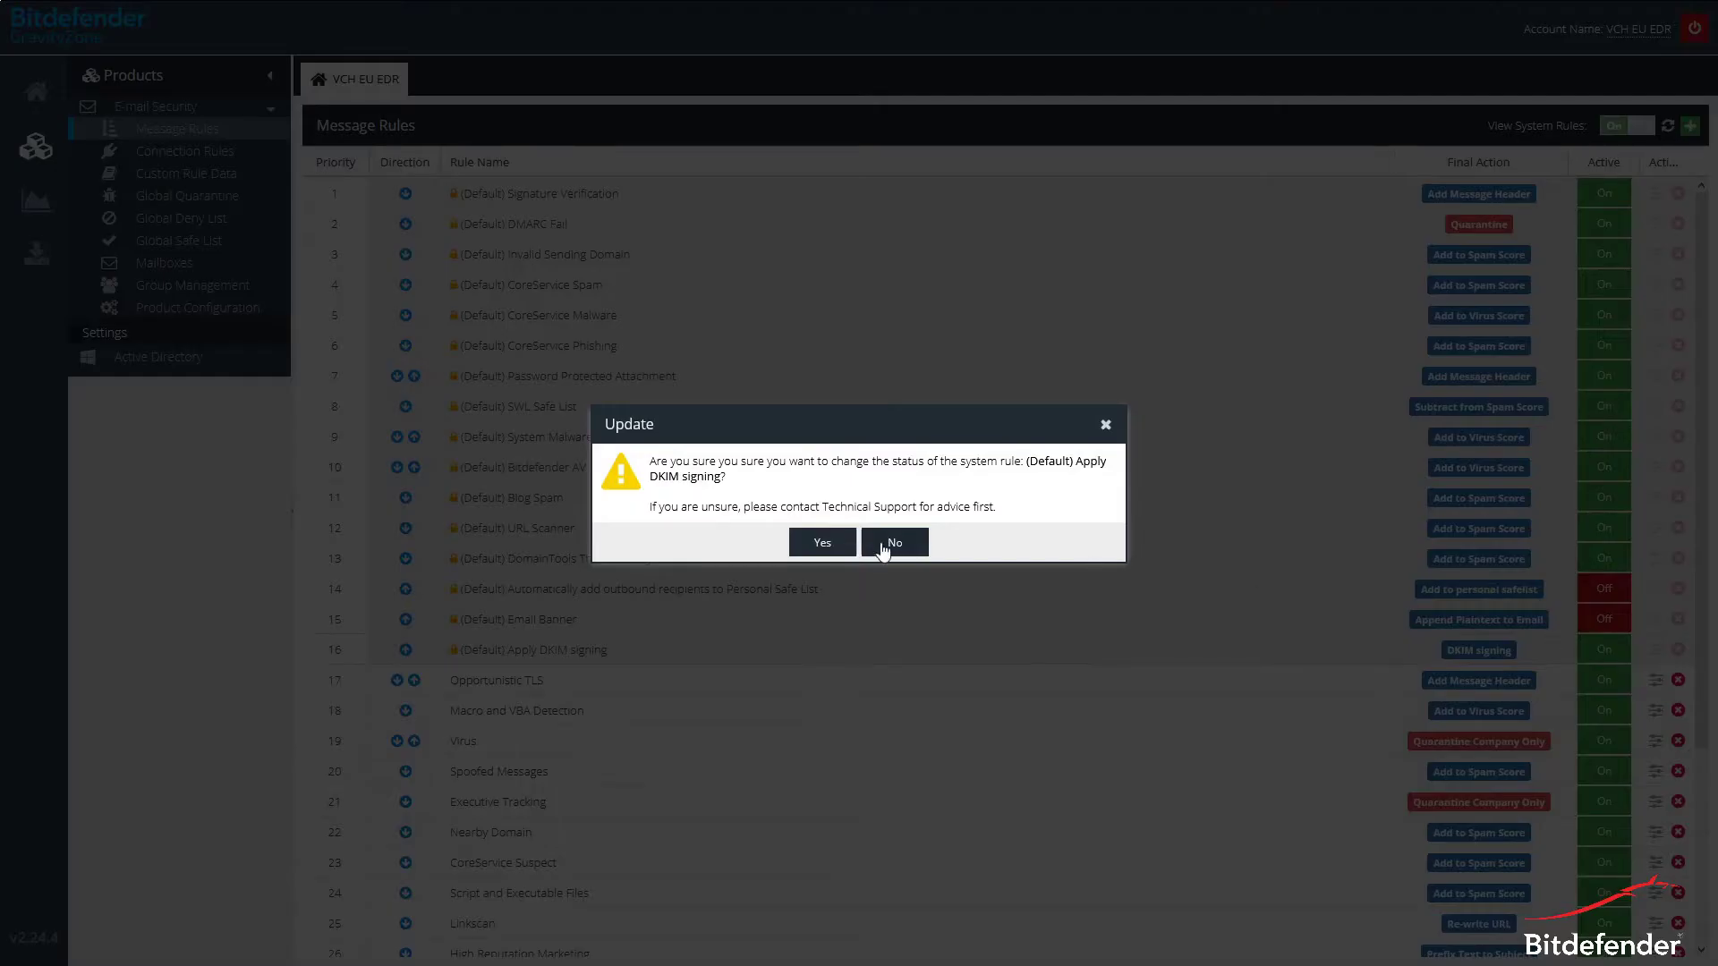
left_click(820, 546)
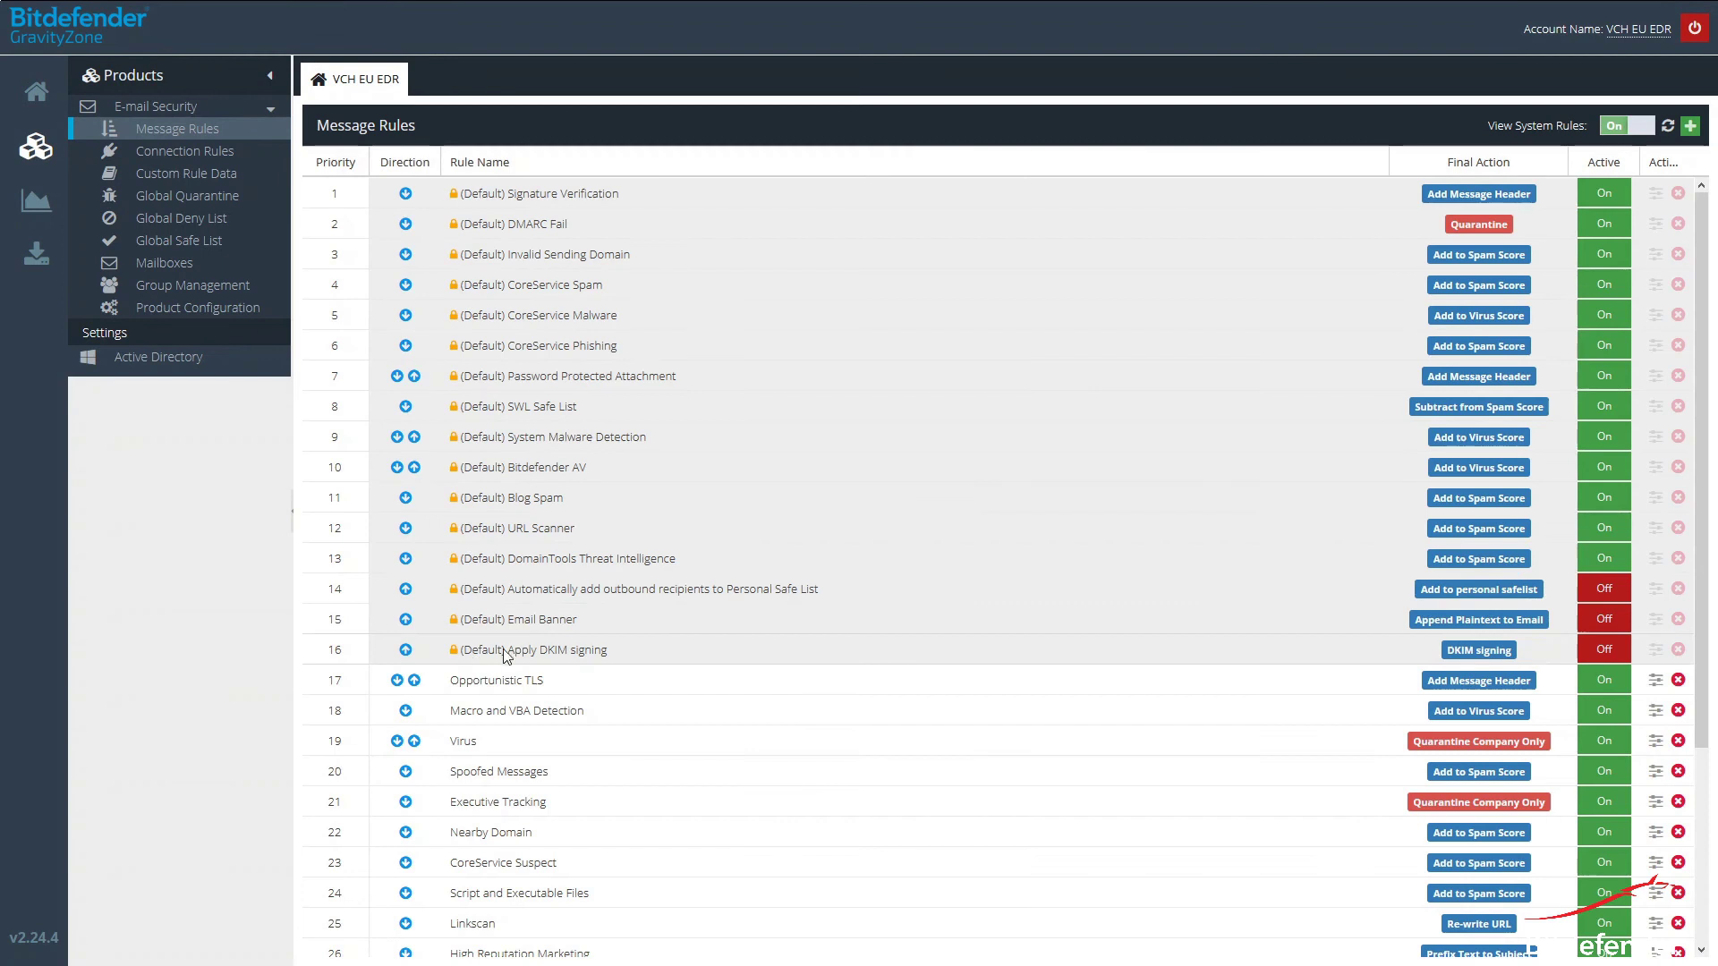
left_click(193, 174)
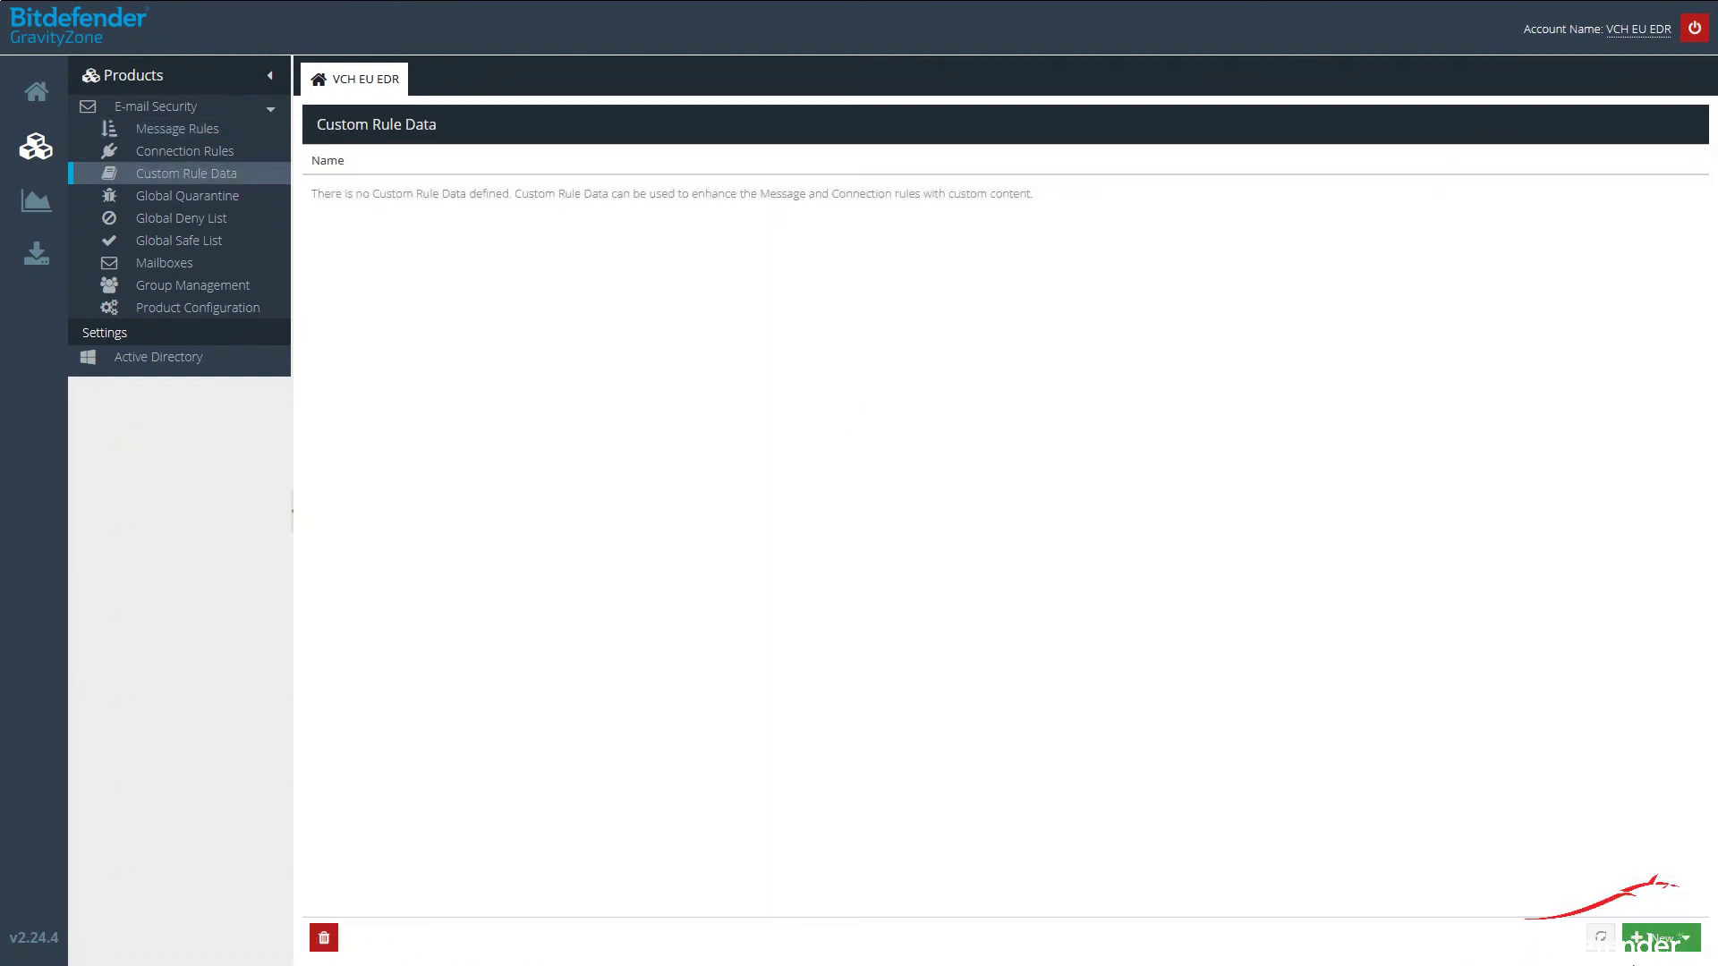
Step: Start a new Rule Data entry and copy the test15.example.com domain from Domains
left_click(1660, 938)
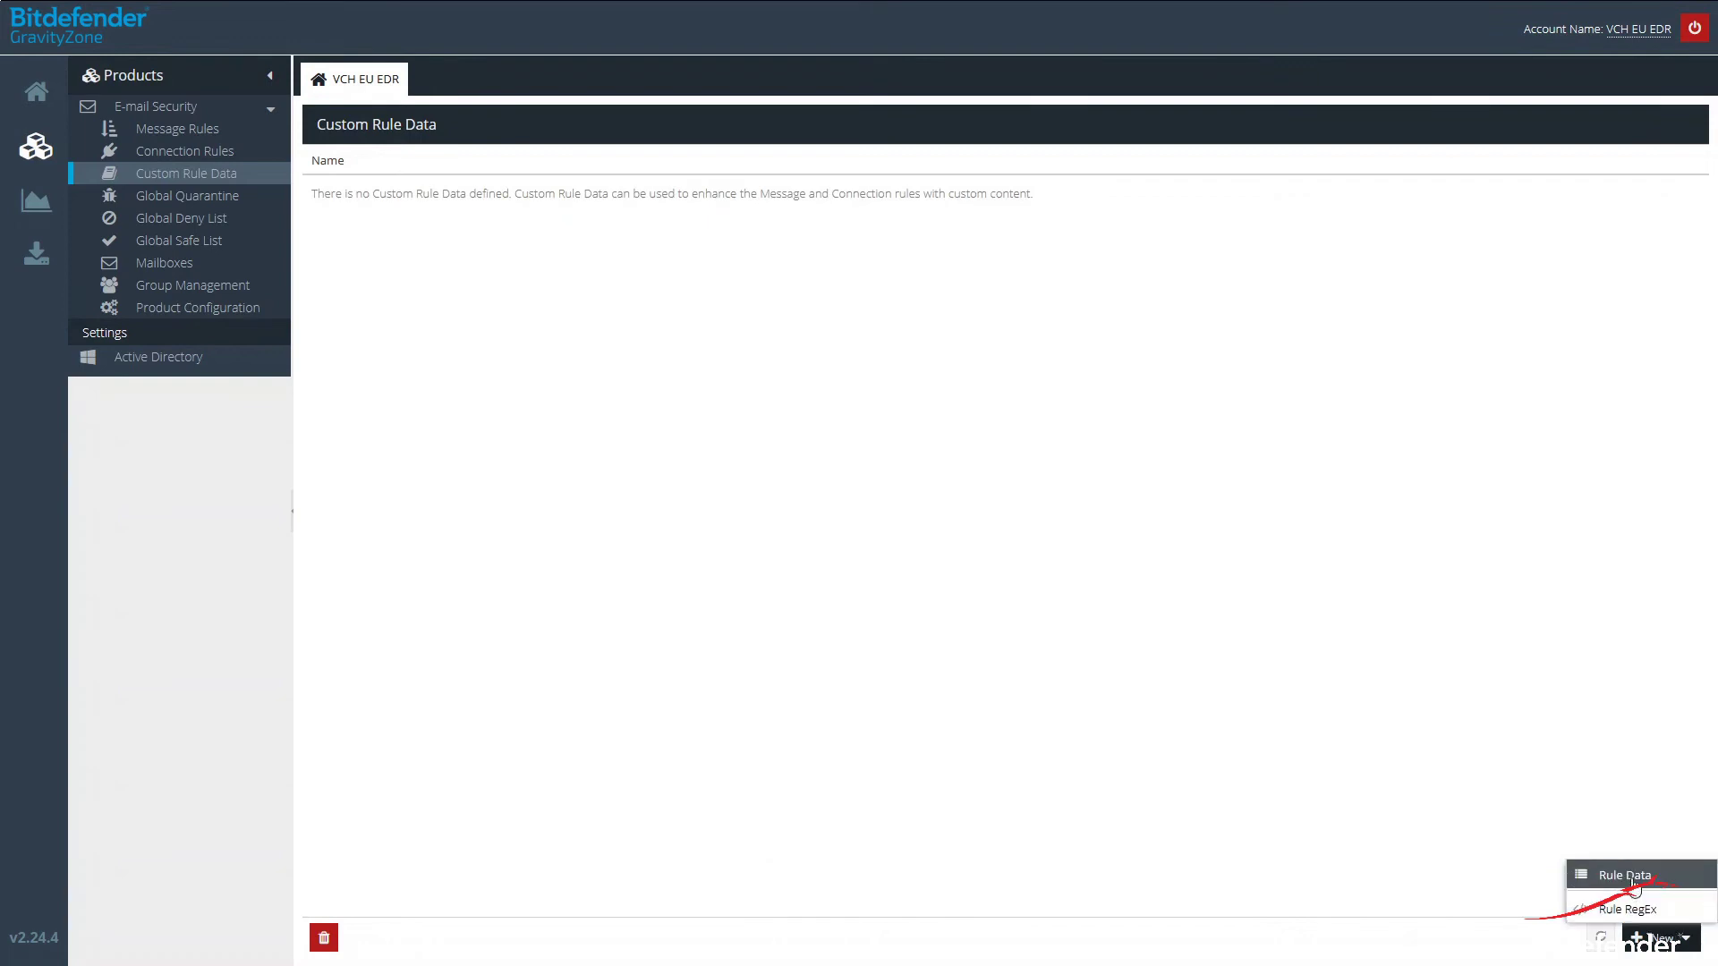
left_click(1624, 877)
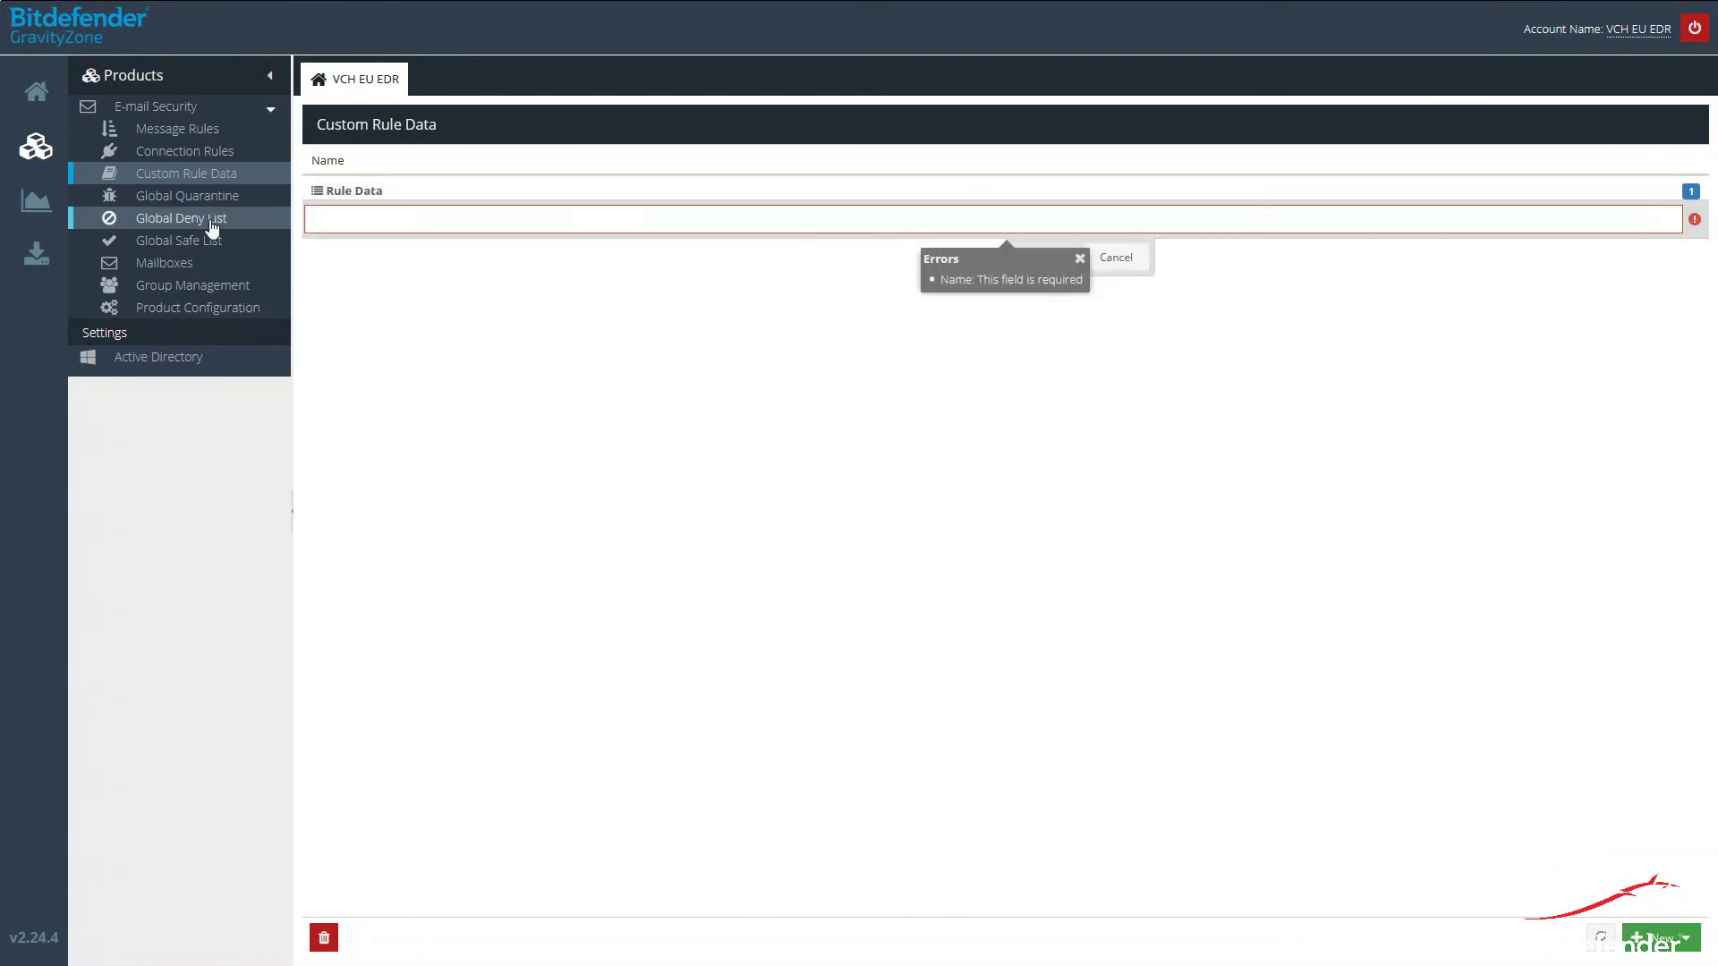
left_click(277, 309)
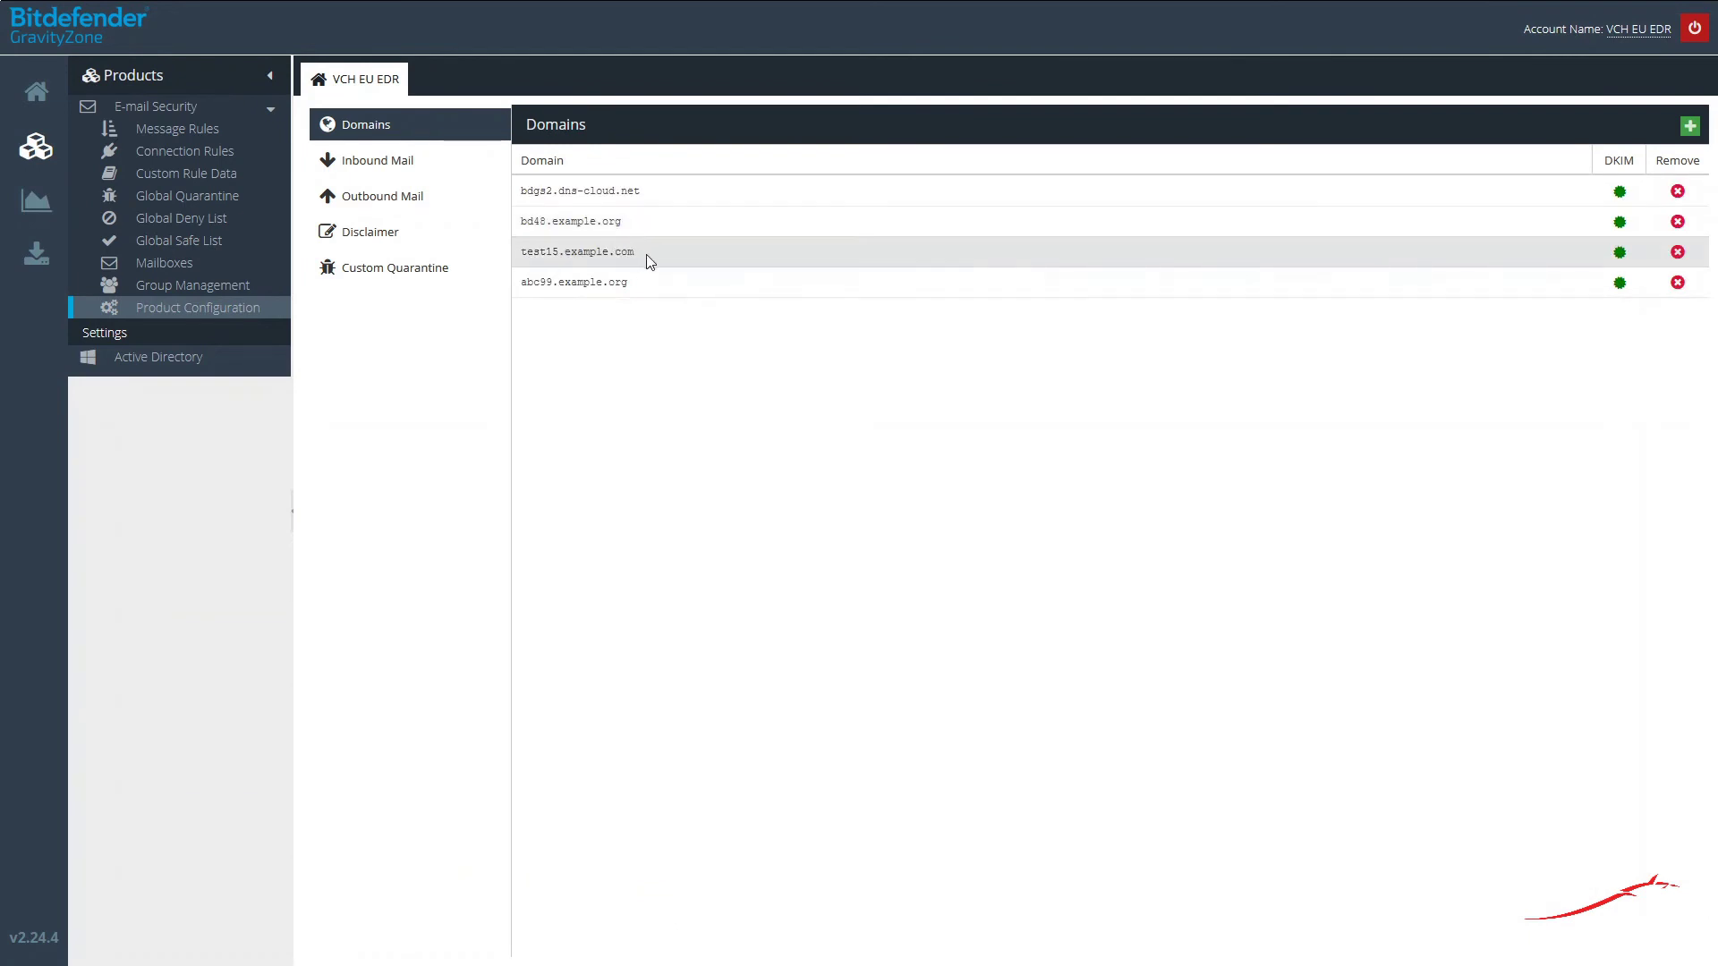
left_click(647, 256)
key("ctrl+c")
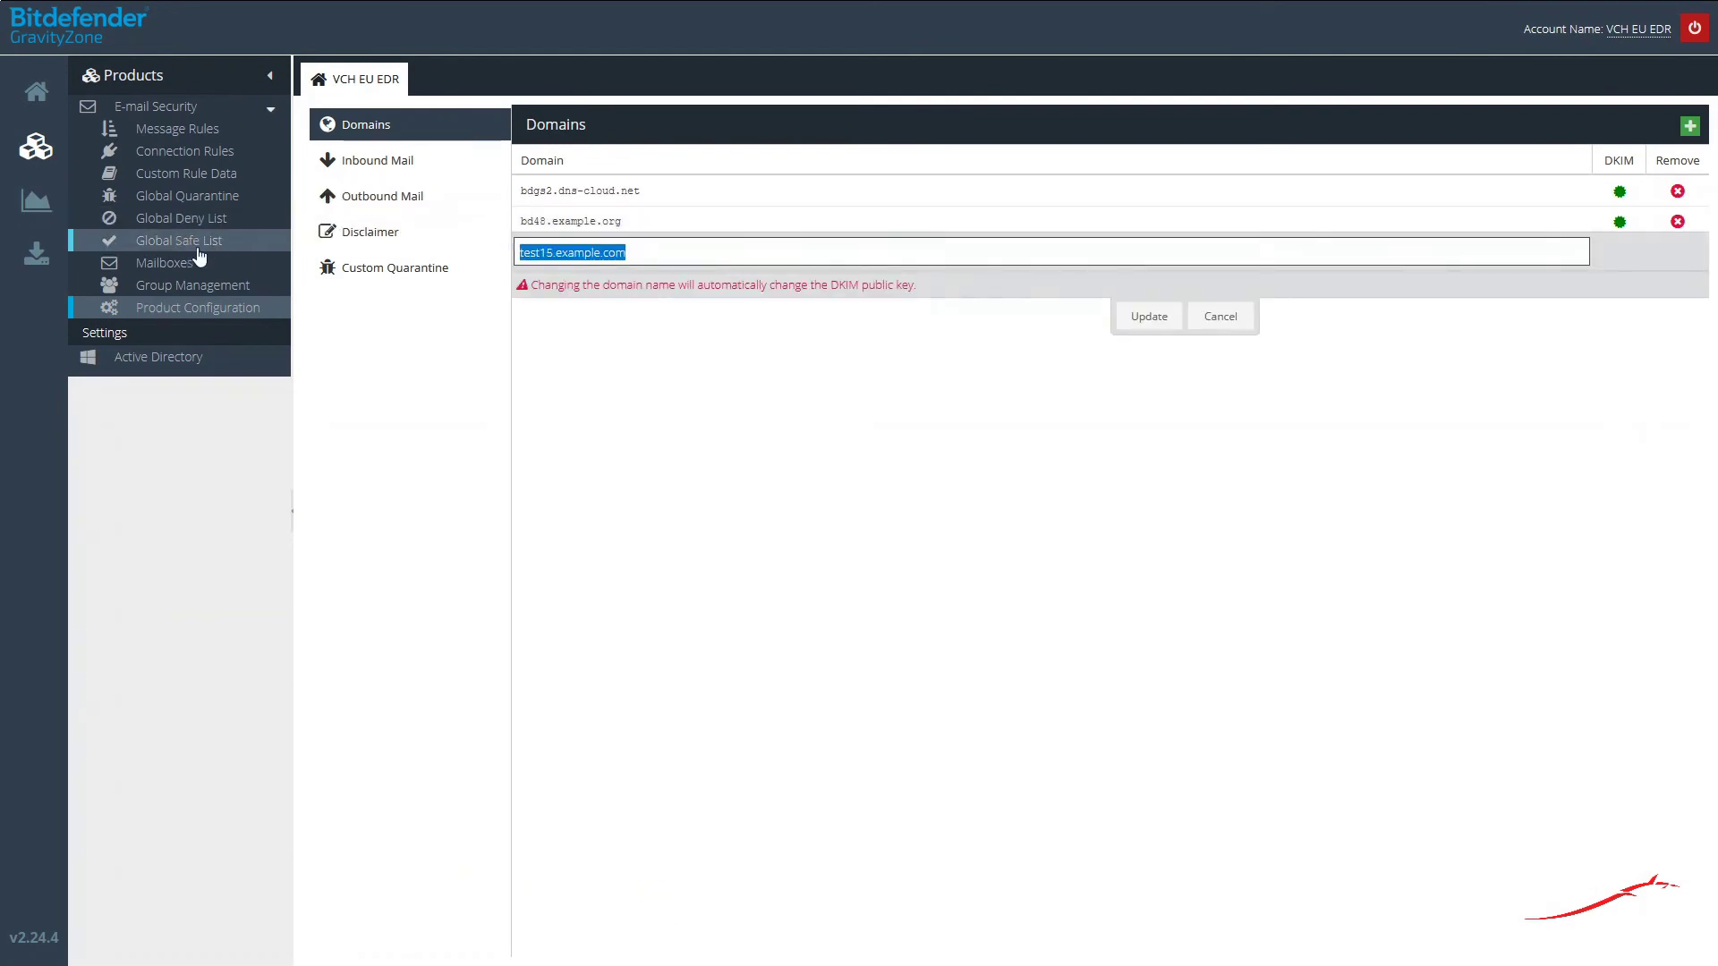
left_click(180, 179)
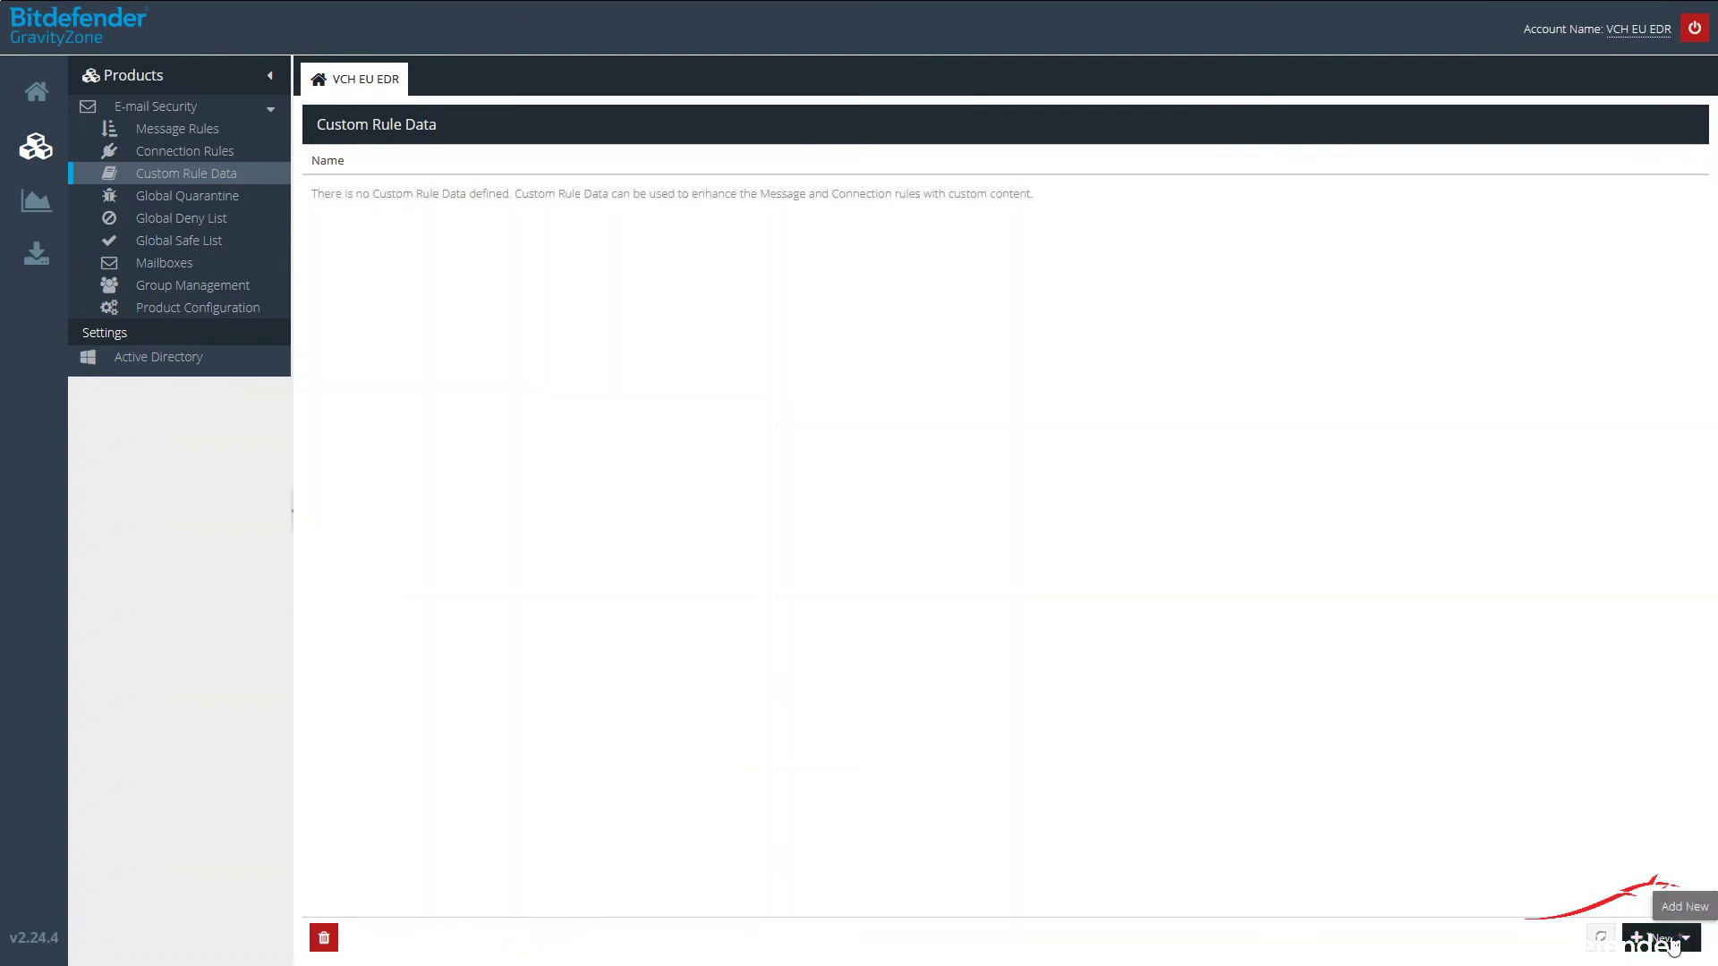
Step: Save rule data 'DKIM sign list' with values test15.example.com and bdgs2.dns-cloud.net
left_click(1662, 938)
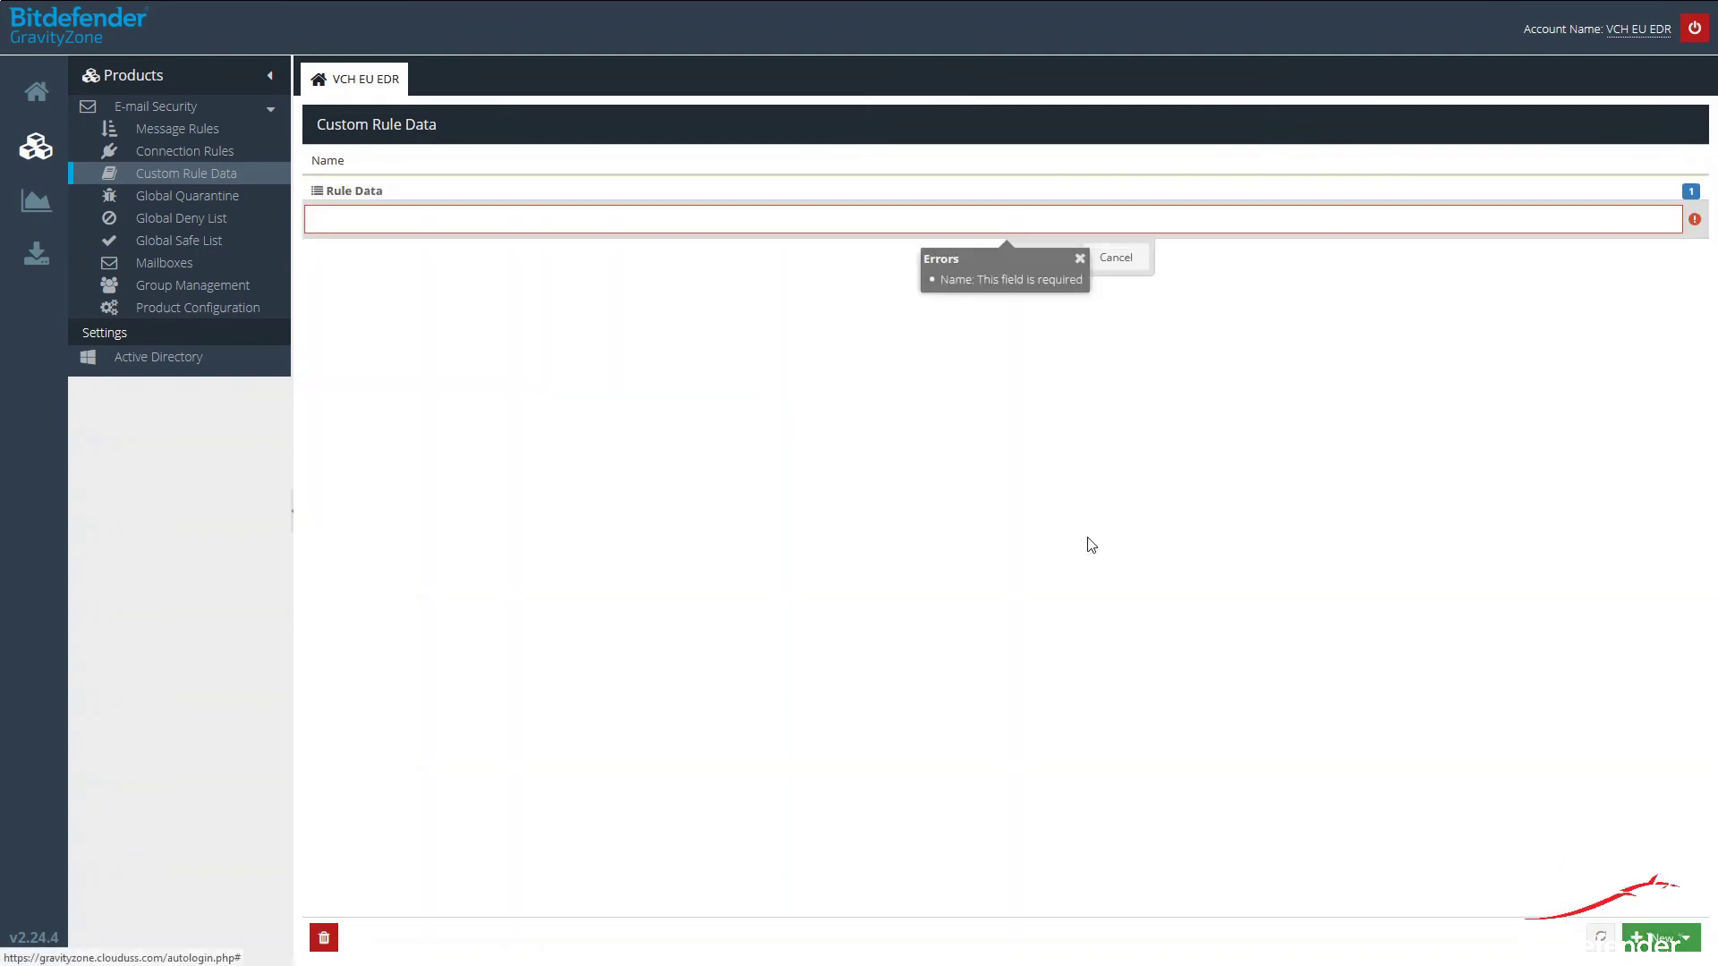
key("ctrl+v")
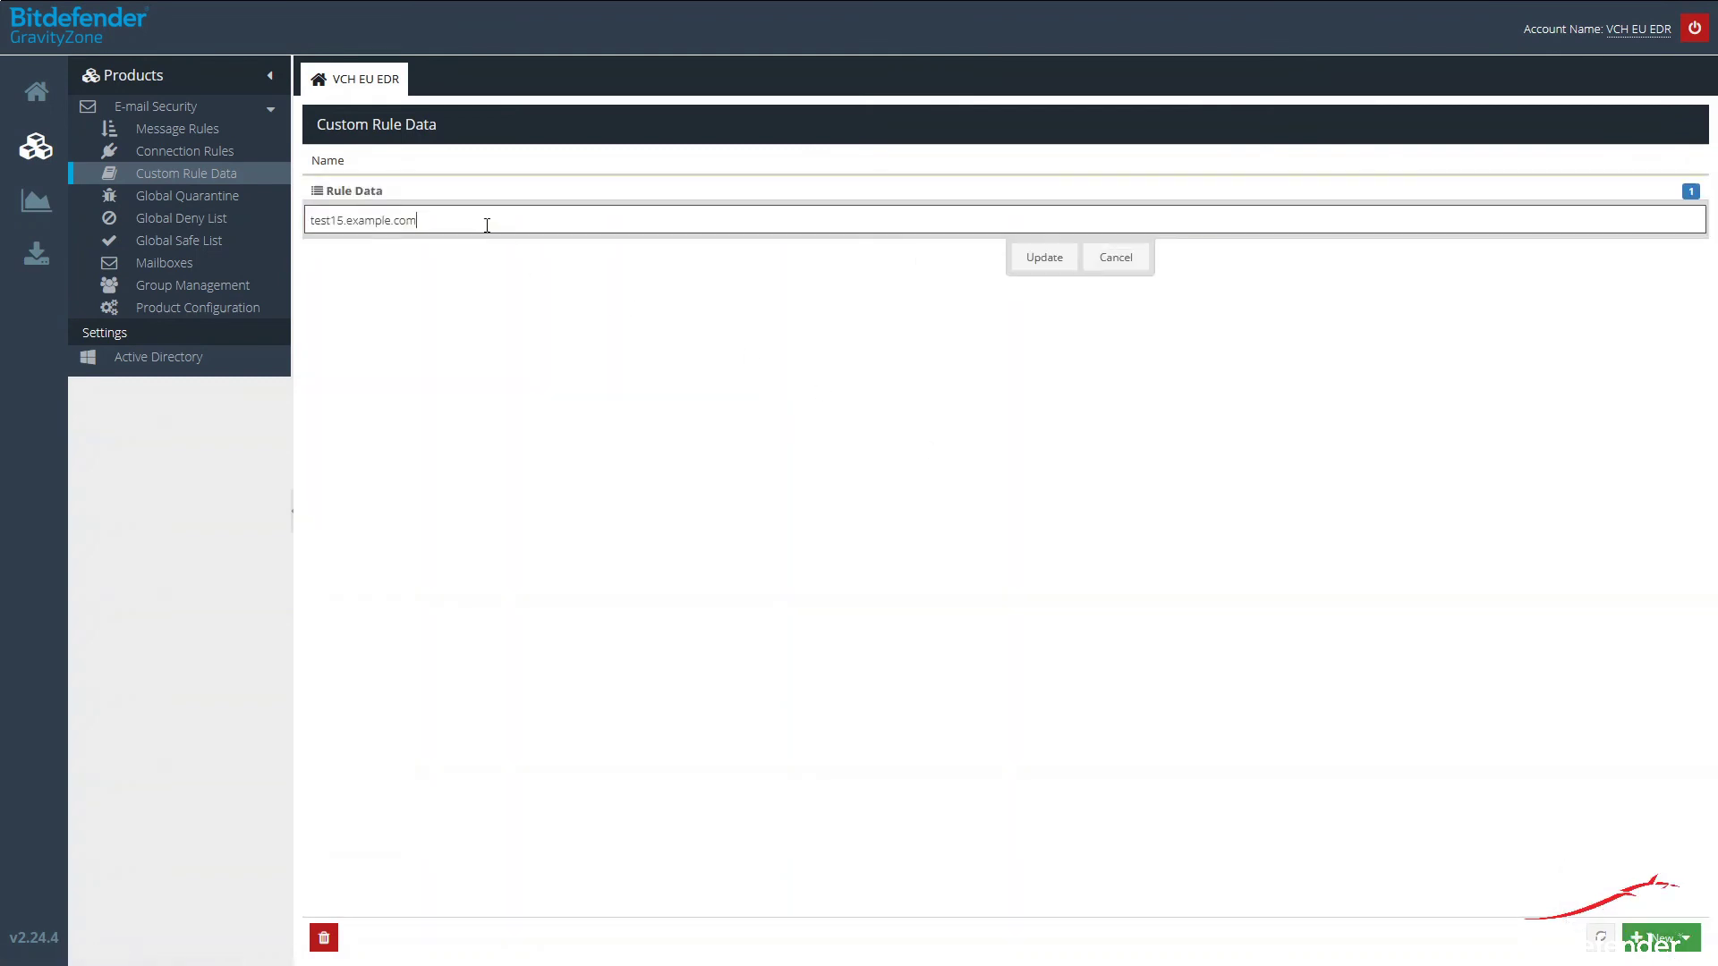
left_click_drag(487, 224, 261, 220)
key("ctrl+c")
type("DKIM sign list")
left_click(1029, 254)
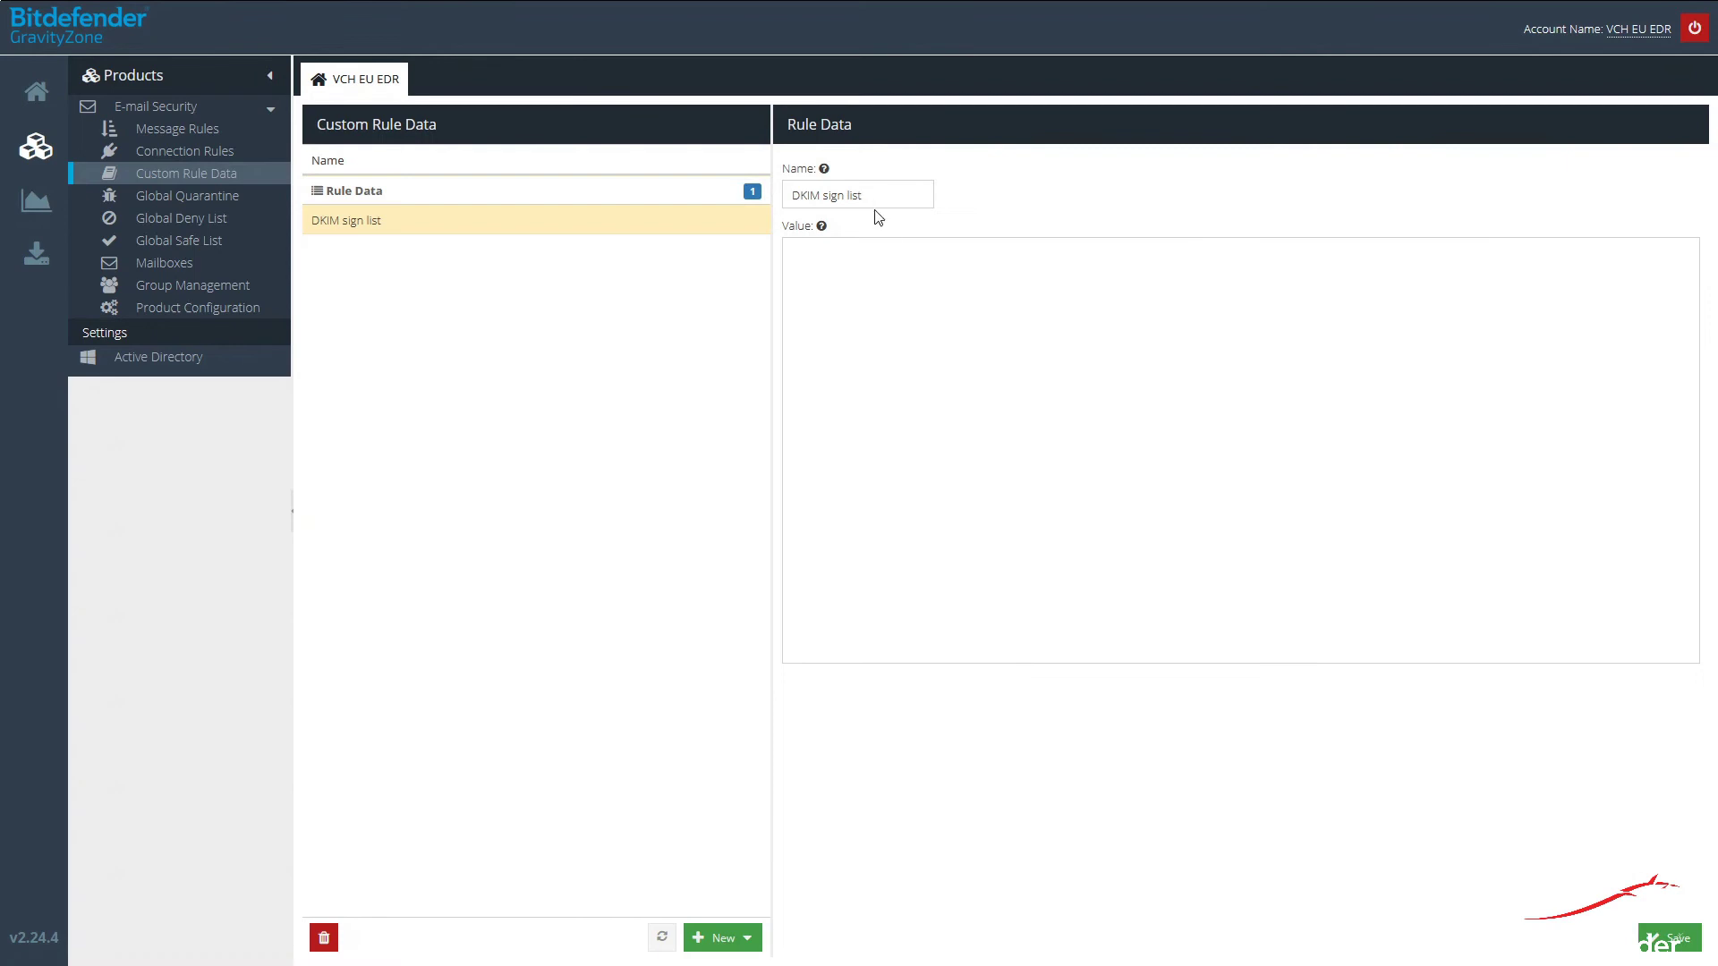
left_click(878, 277)
key("ctrl+v")
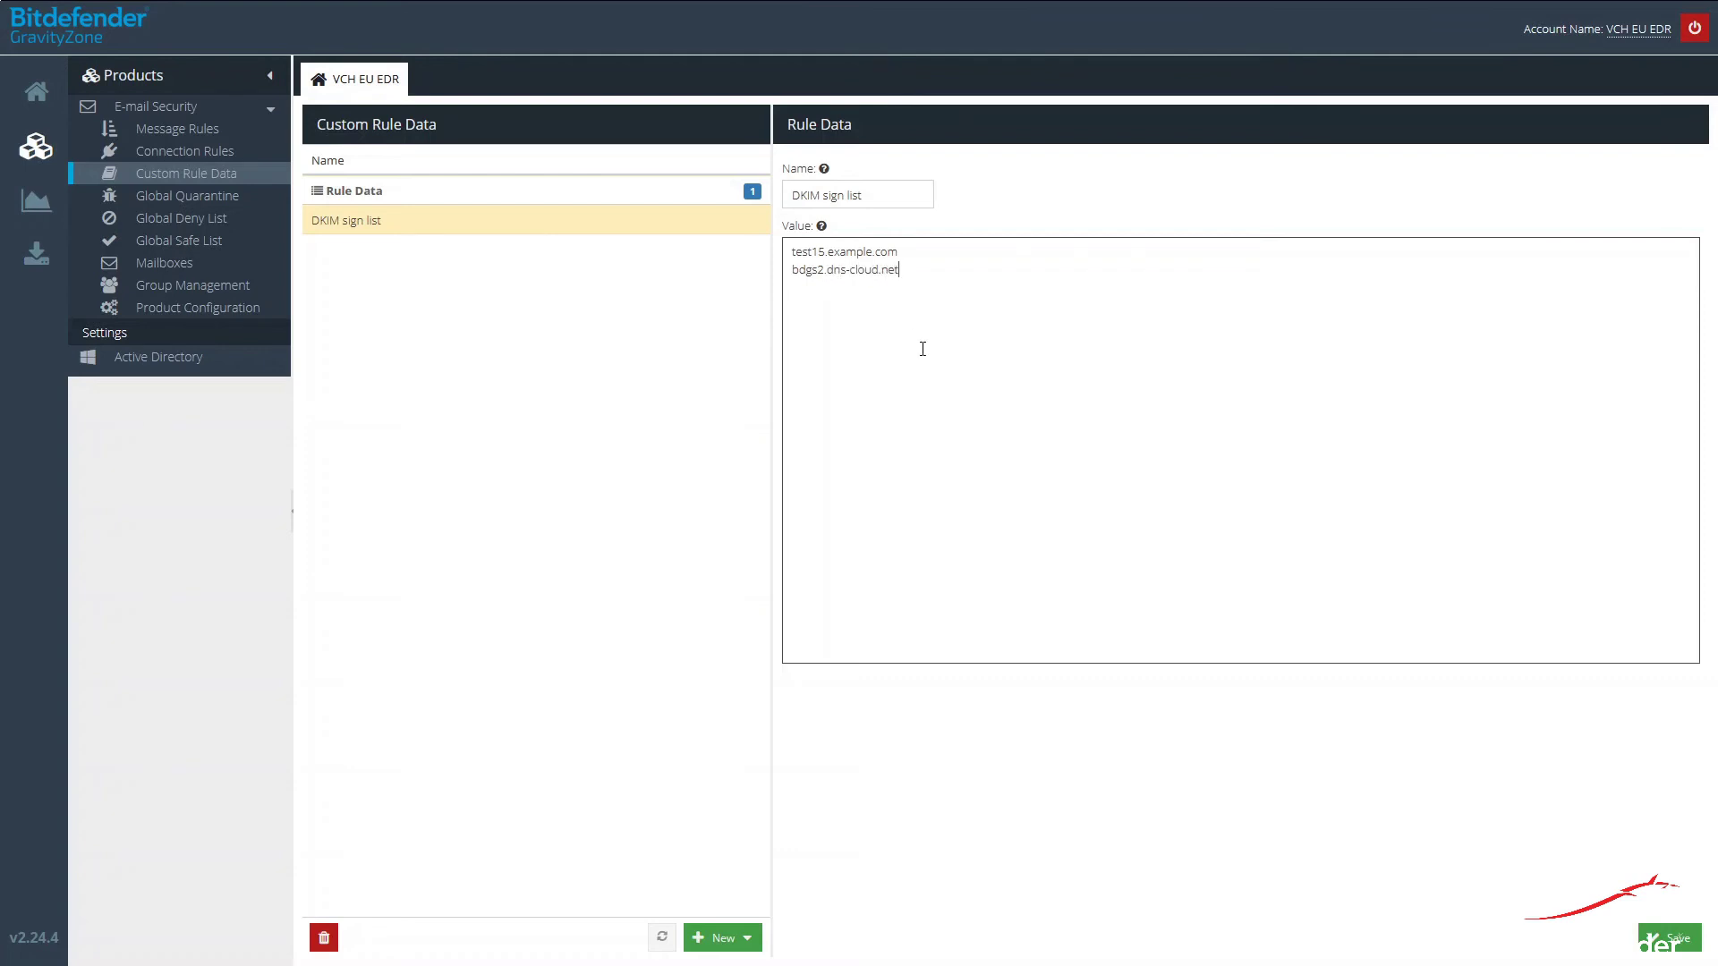
left_click(1655, 935)
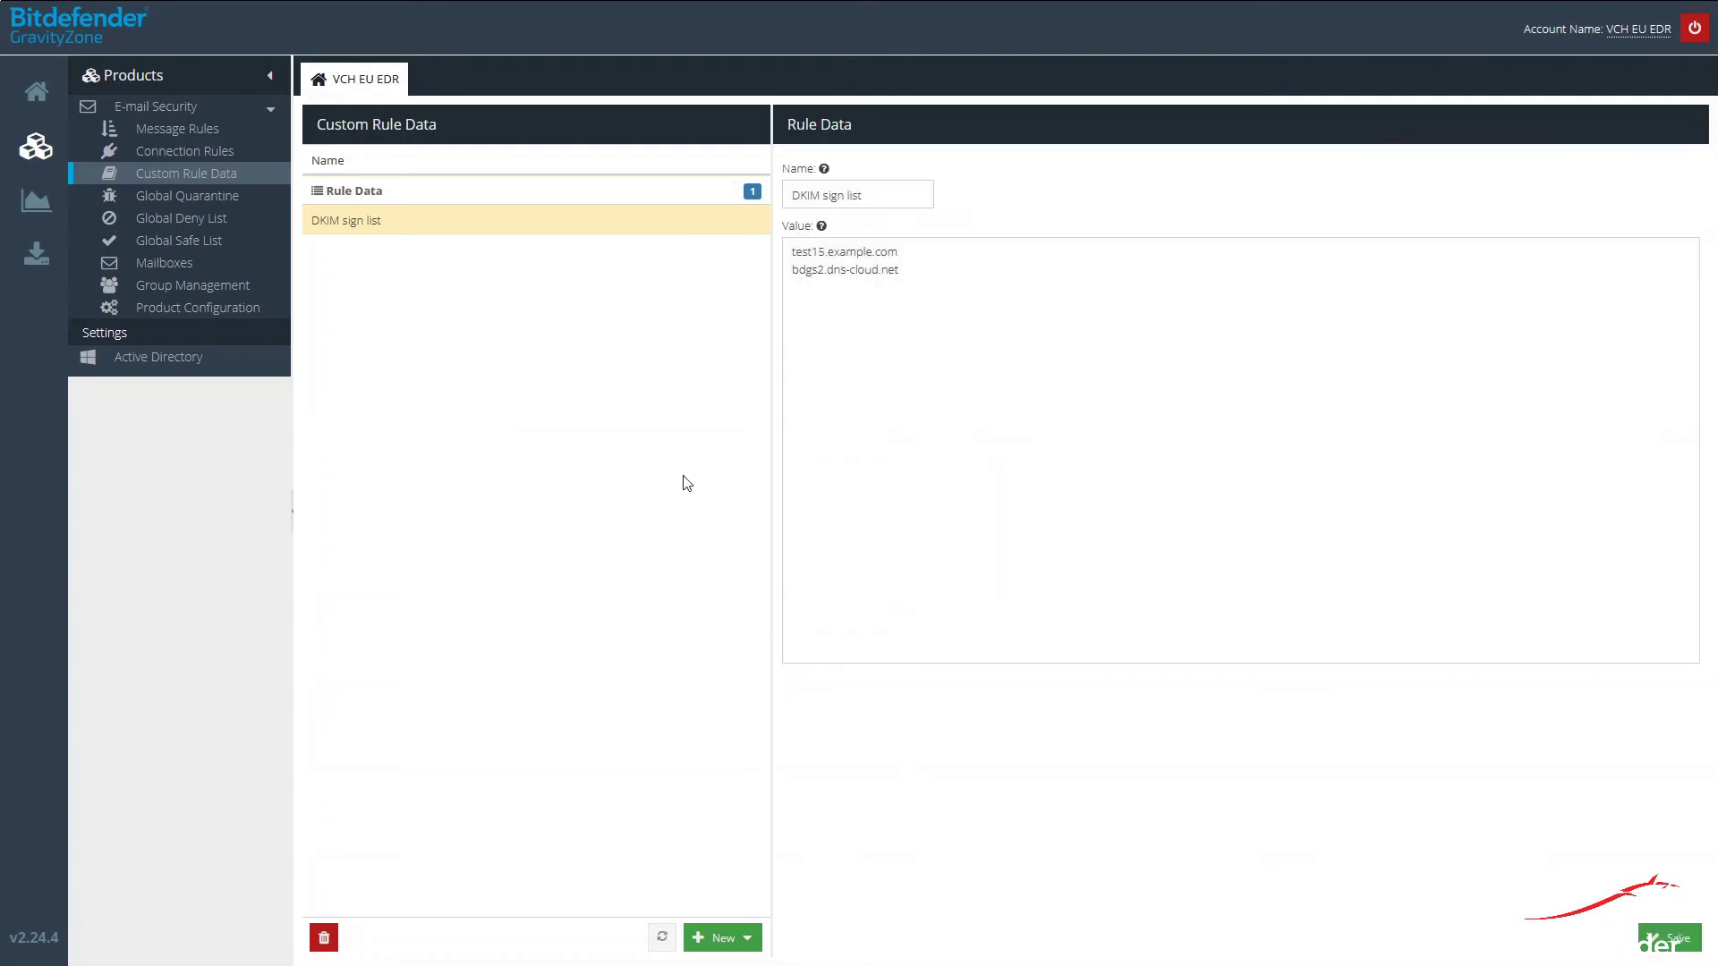
Step: Dismiss the timeout error, refresh Message Rules, and create a rule named 'DKIM individual sign'
left_click(179, 128)
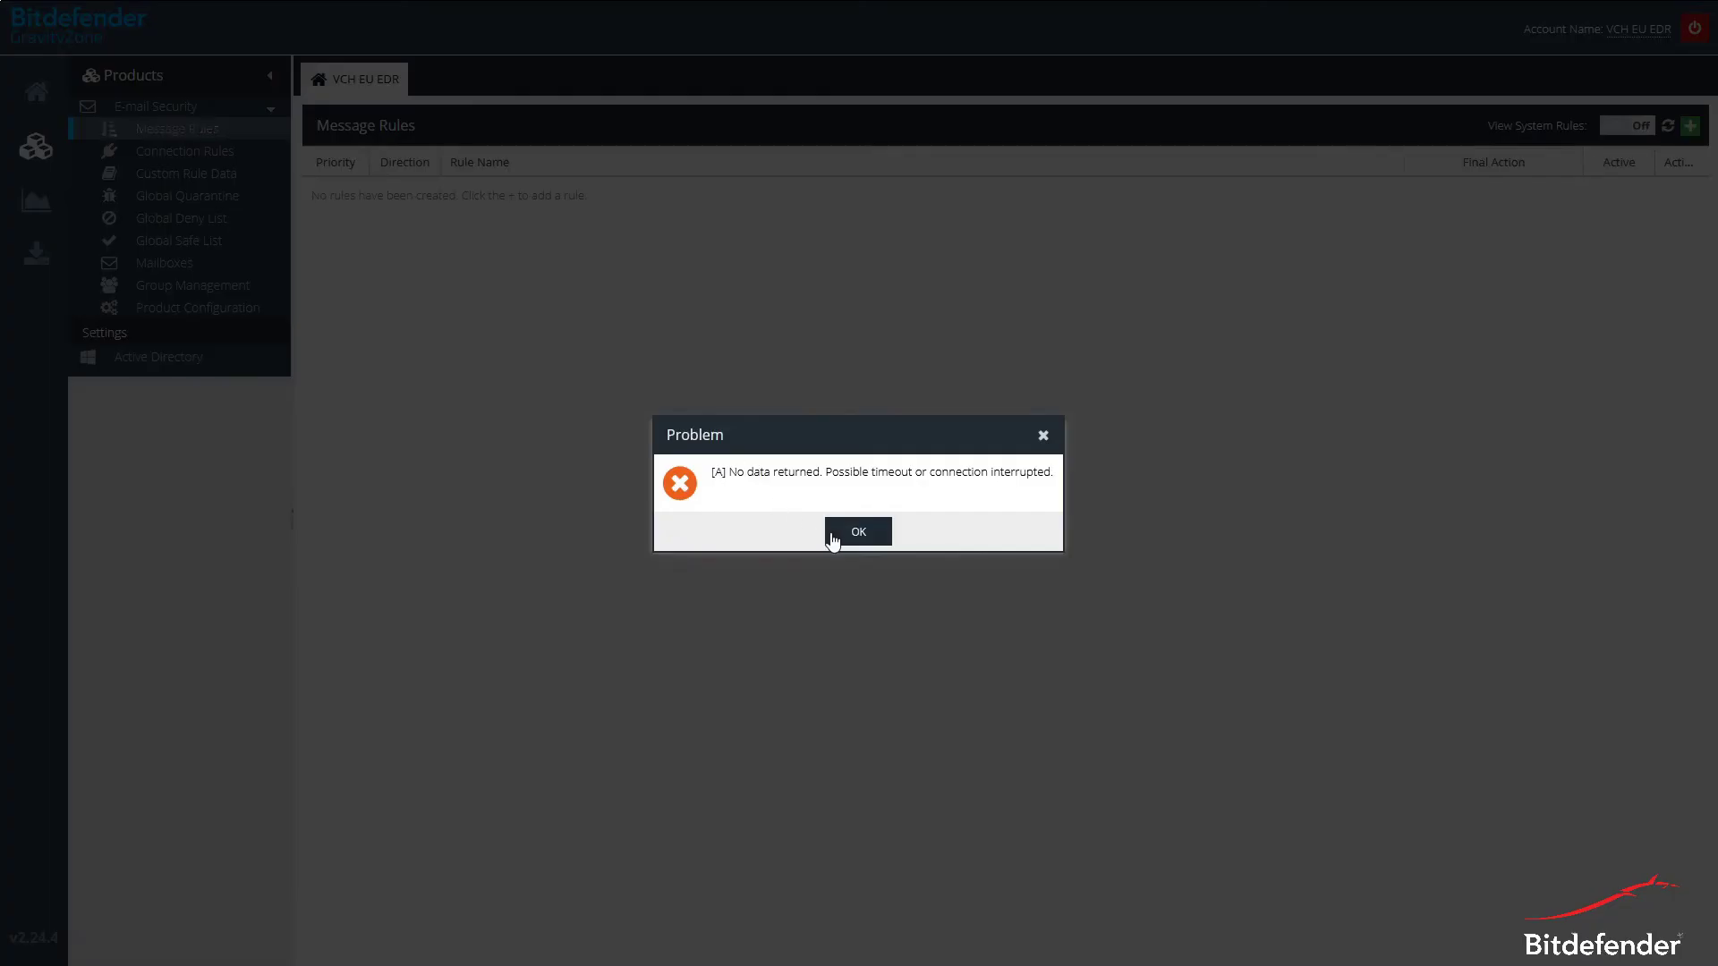
left_click(857, 534)
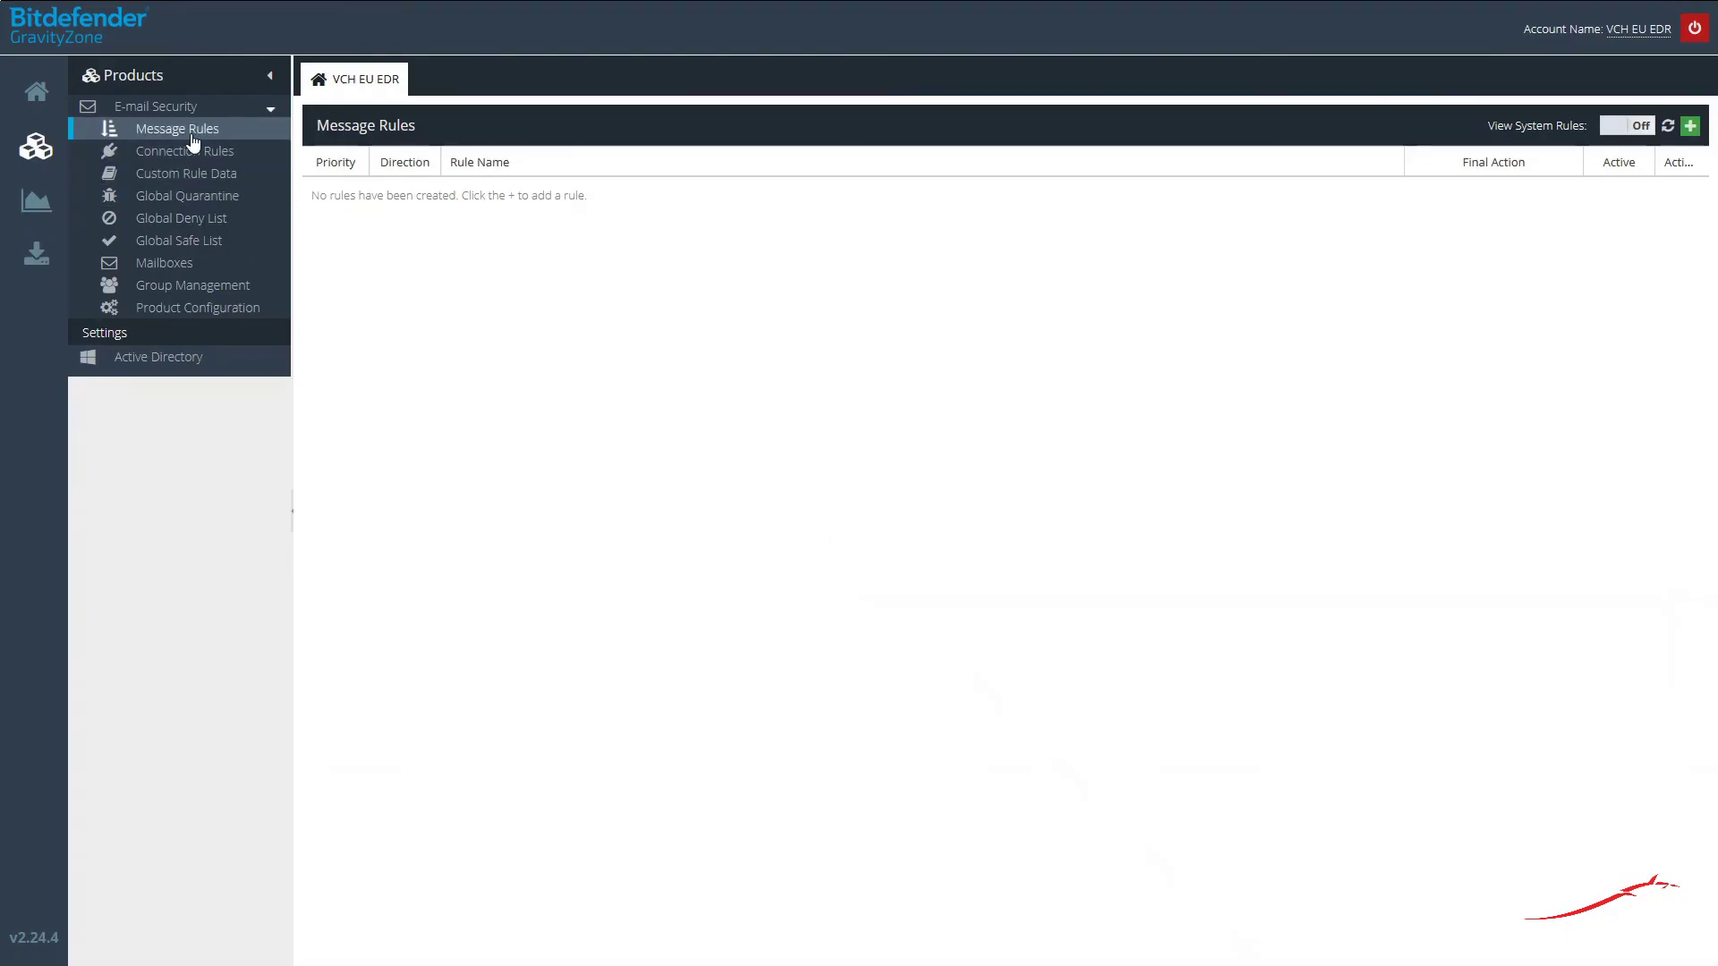
left_click(1667, 130)
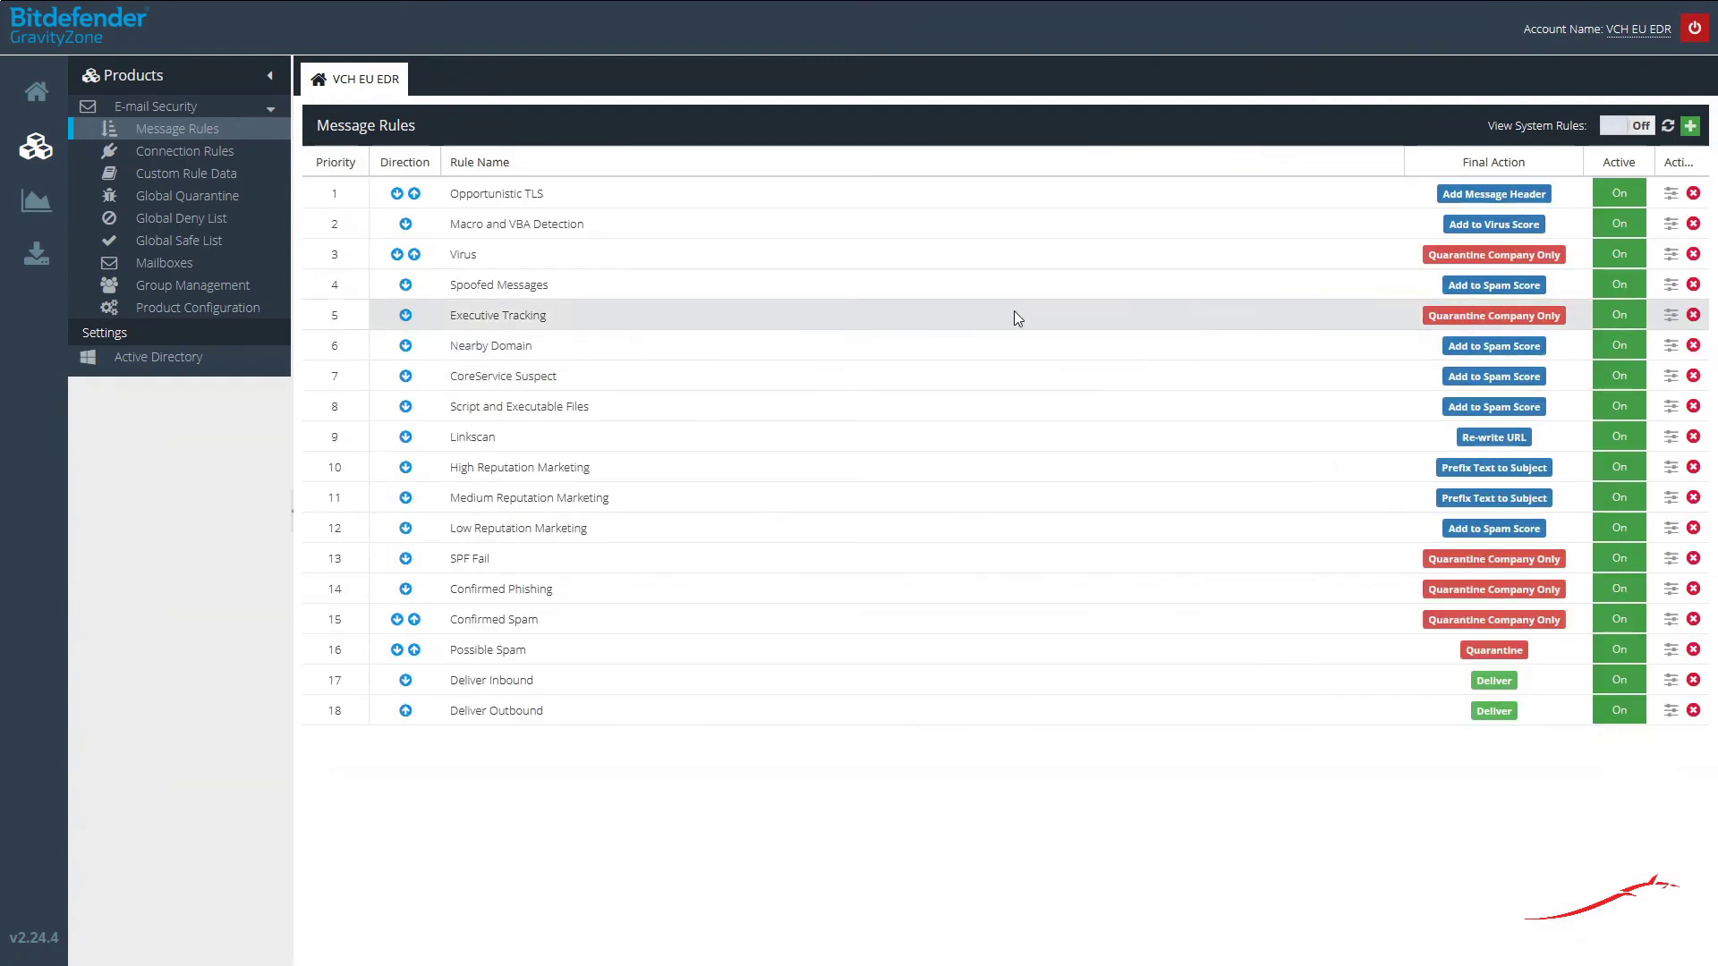
left_click(1689, 126)
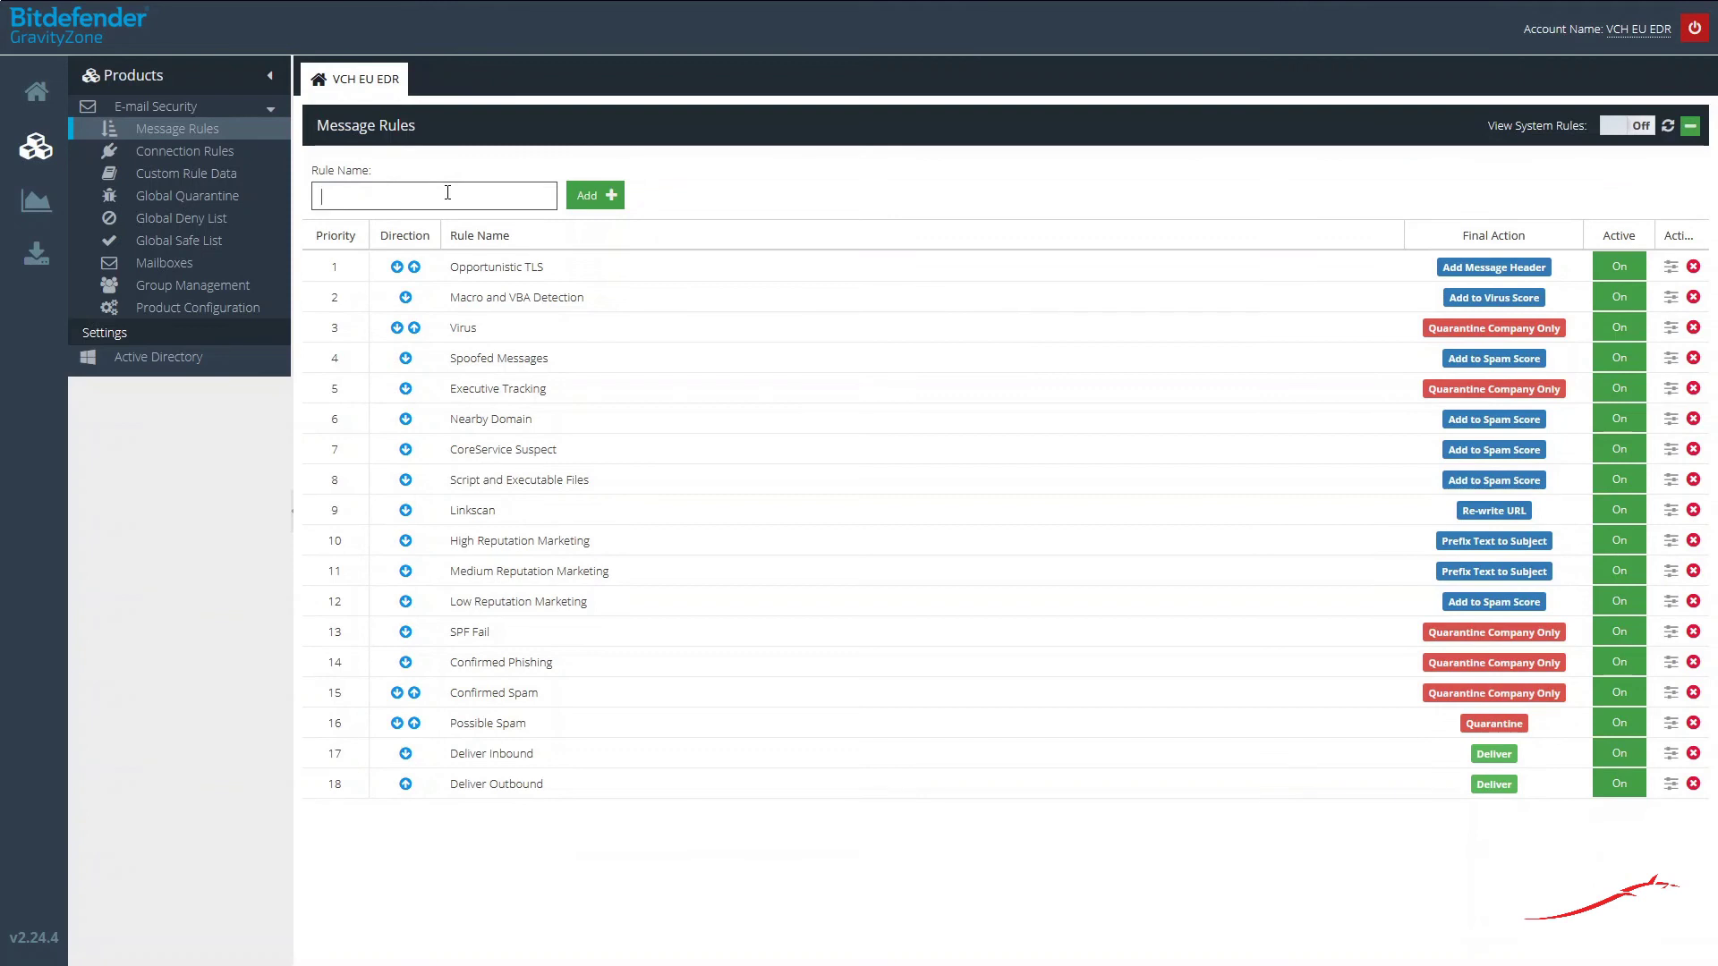
type("DKIM individual sign")
left_click(597, 195)
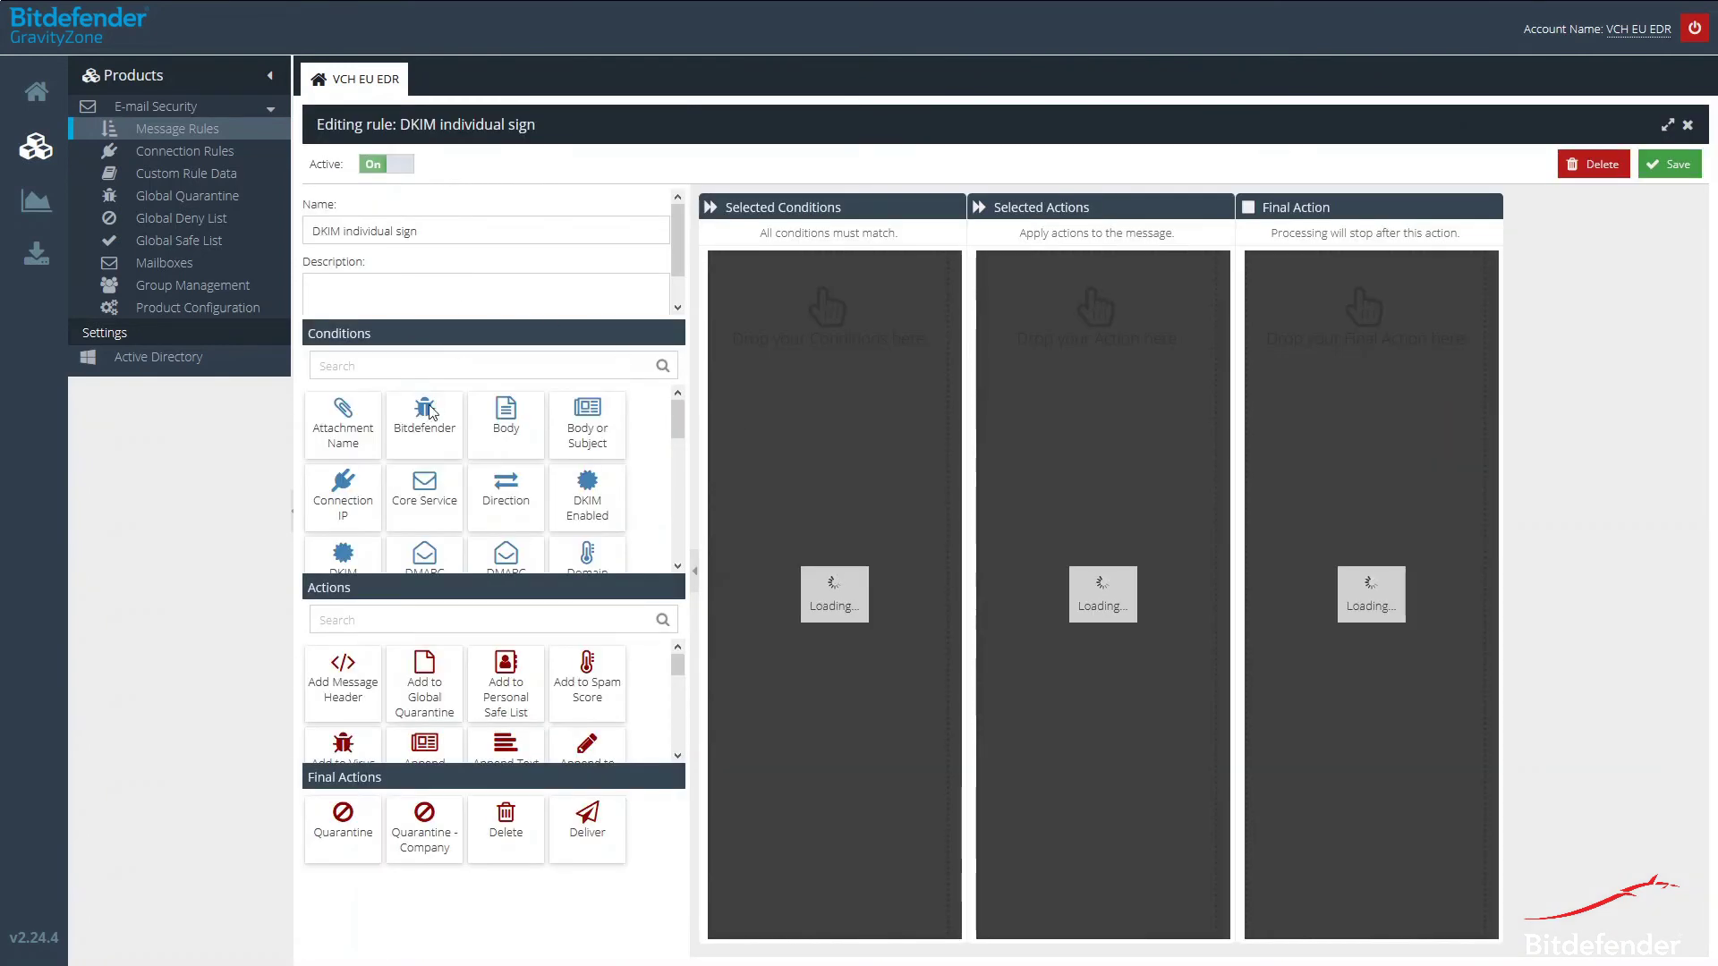
Step: Add Direction, DKIM Enabled and Sender conditions to the rule
left_click_drag(505, 492, 807, 305)
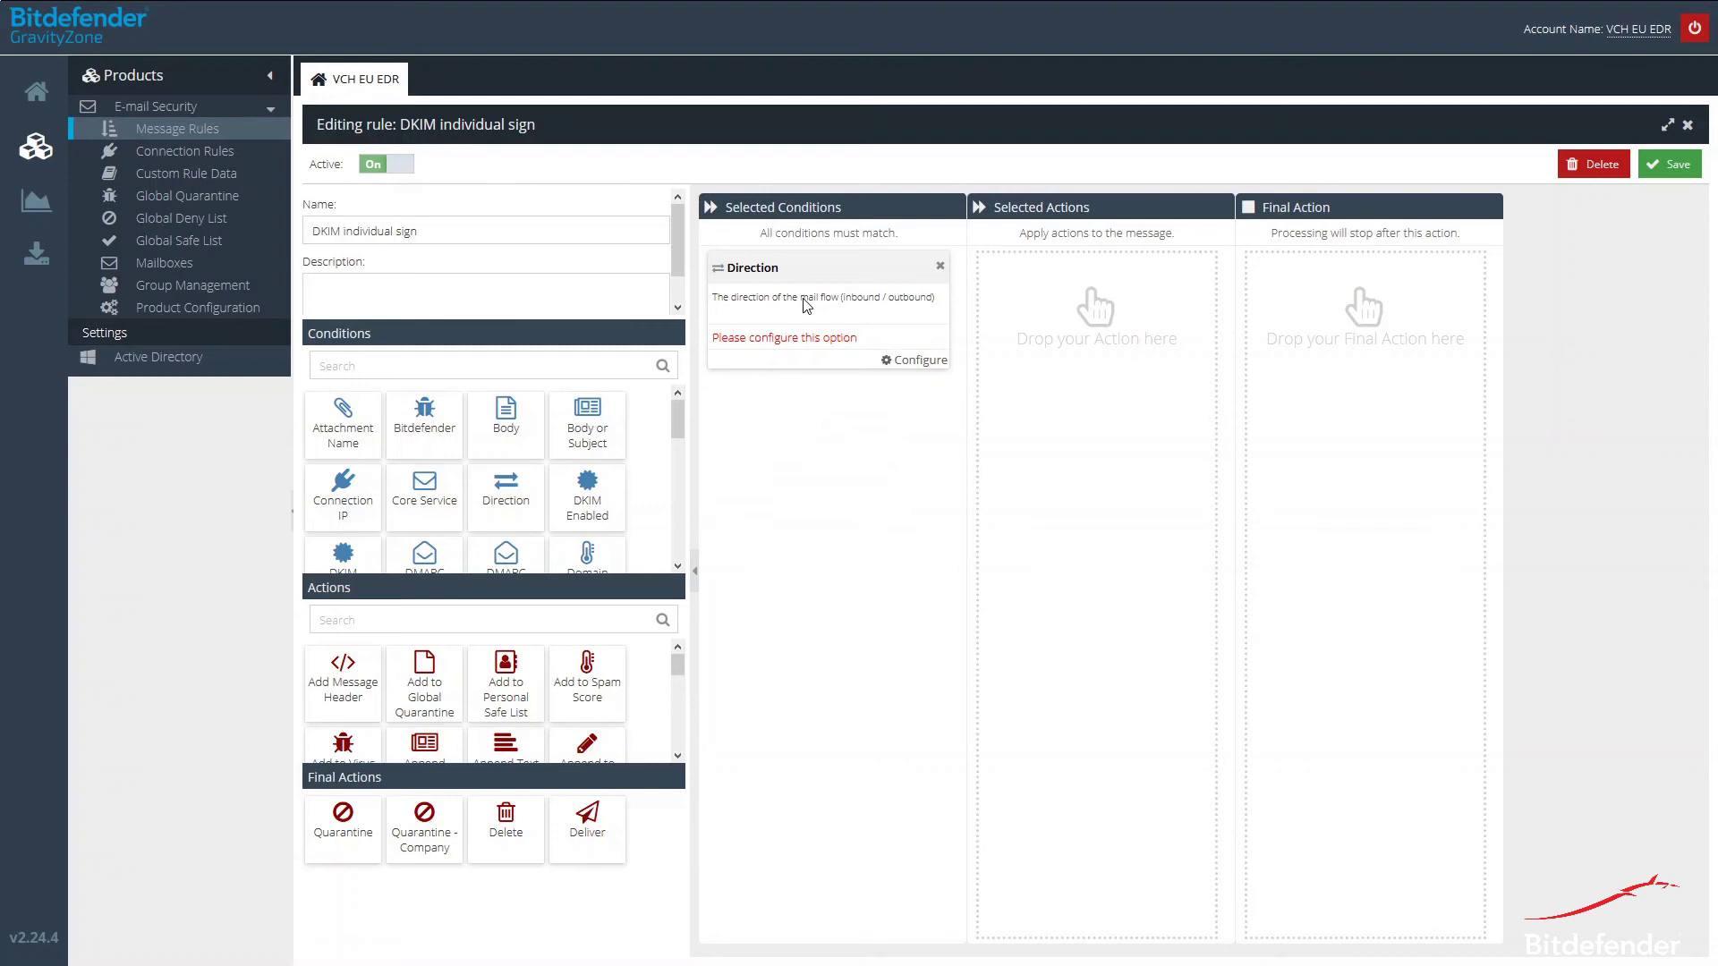
left_click_drag(590, 501, 784, 436)
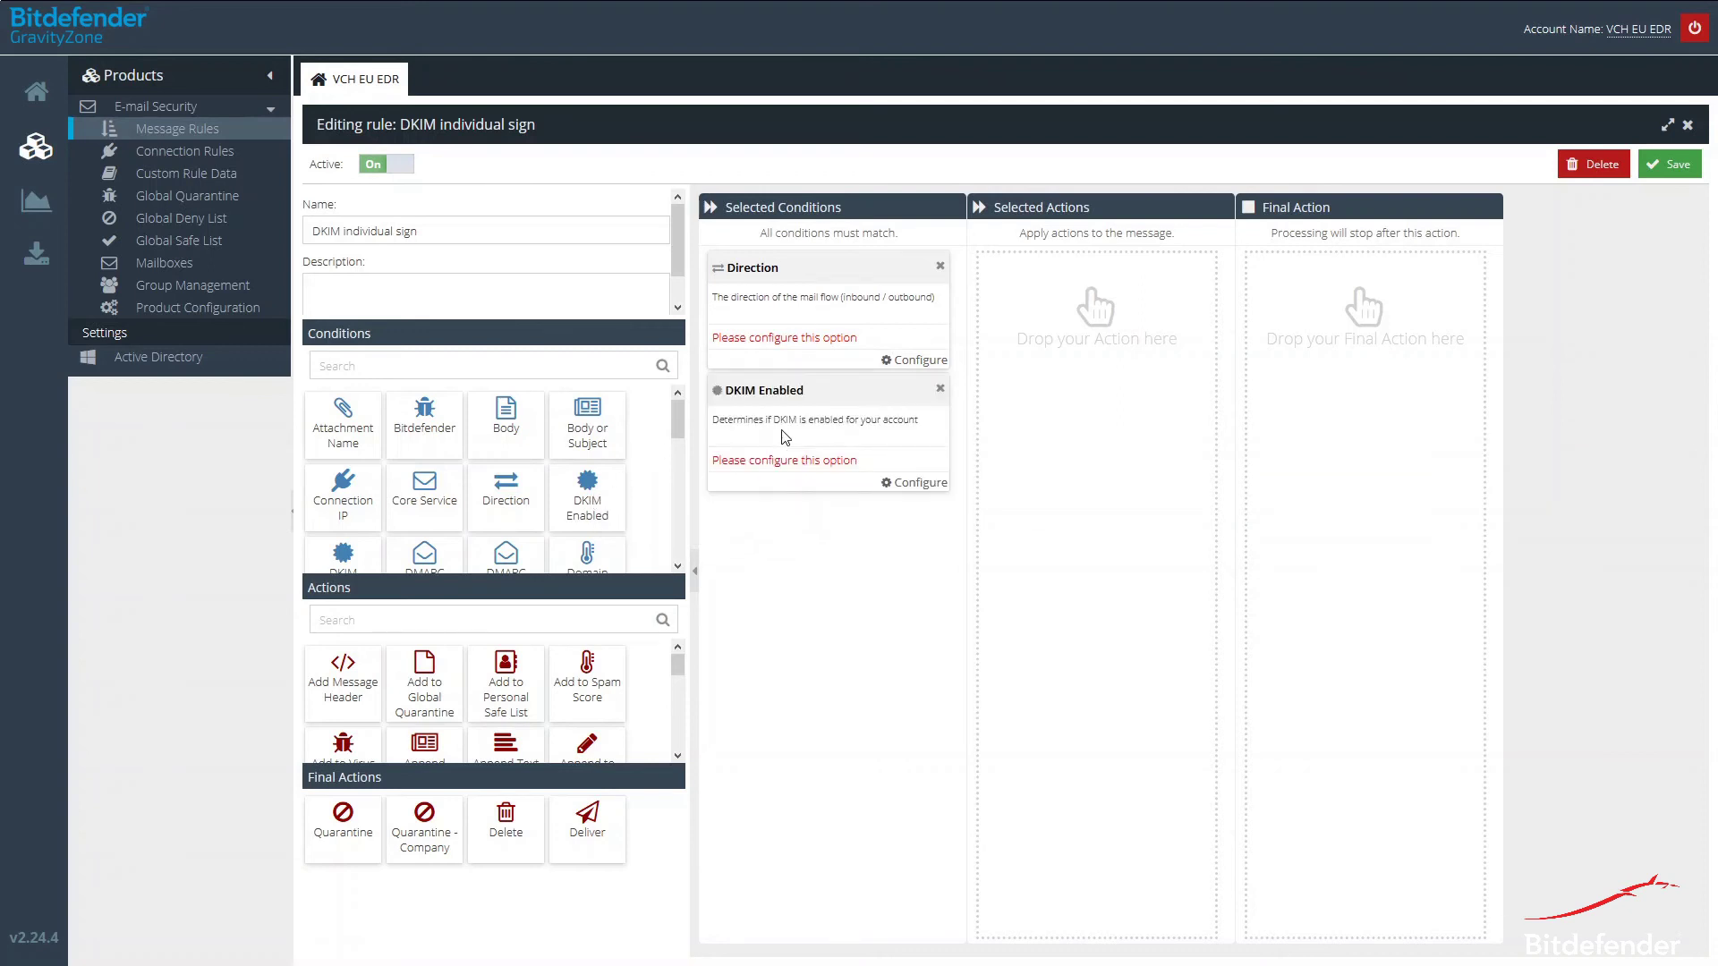
scroll(565, 485, "down", 6)
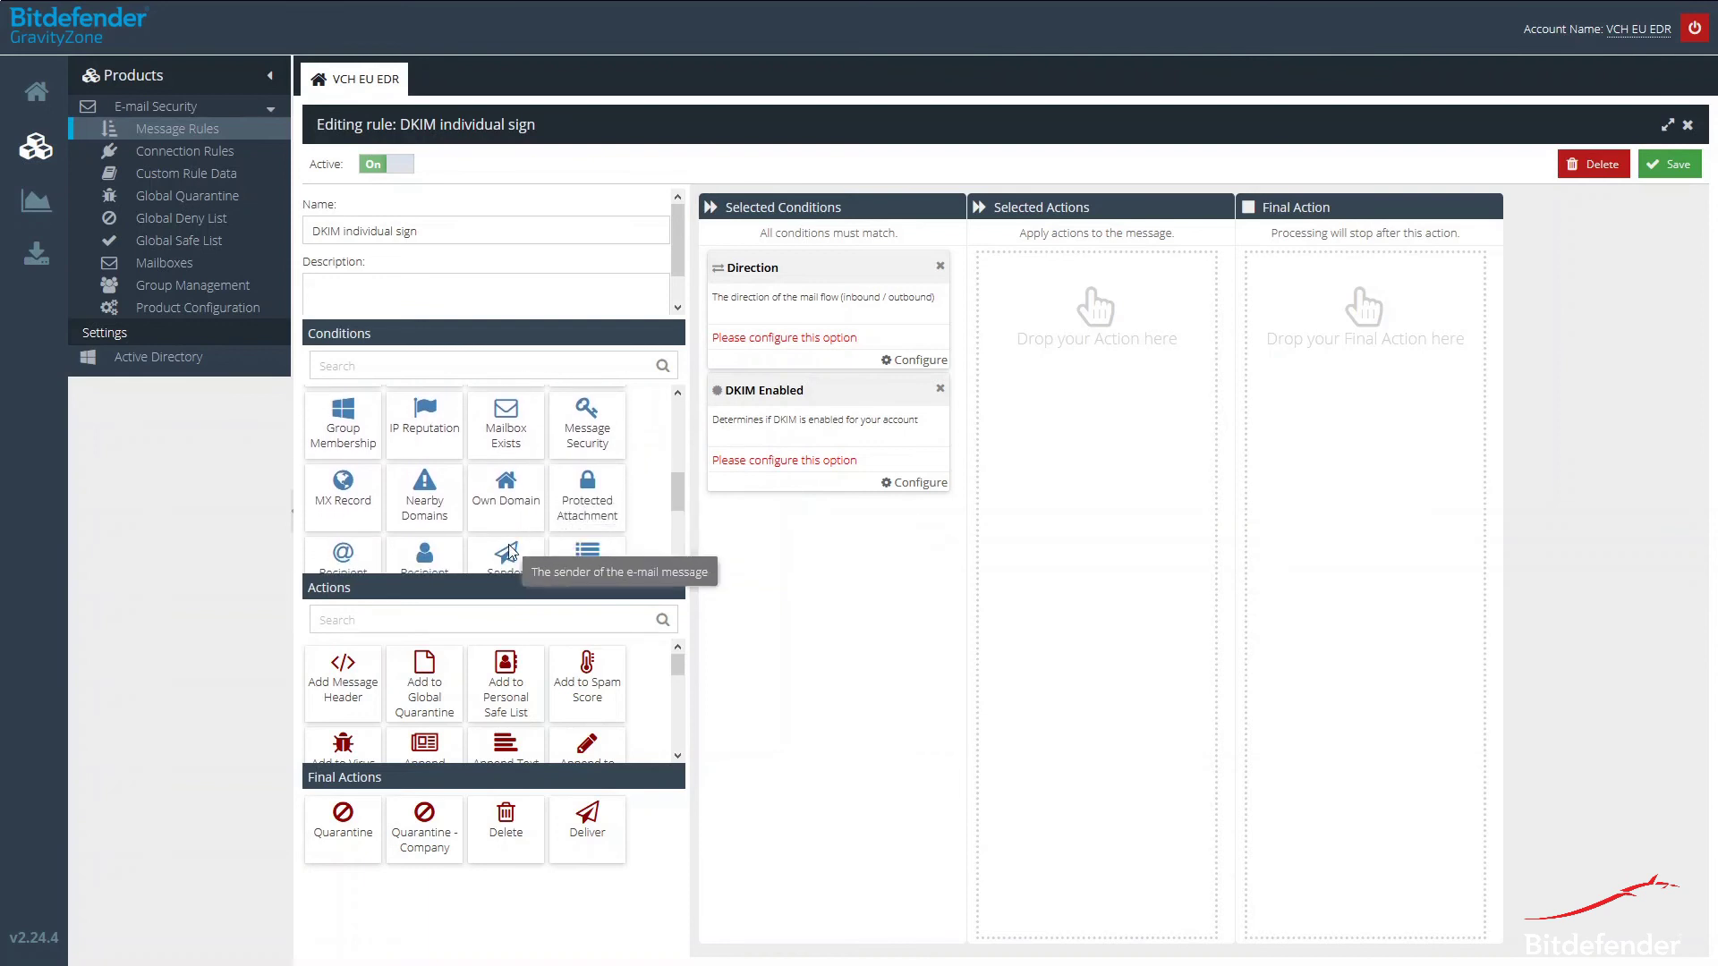
left_click_drag(506, 553, 777, 532)
Step: Set Direction to Outbound and DKIM Enabled to Matches True
left_click(886, 360)
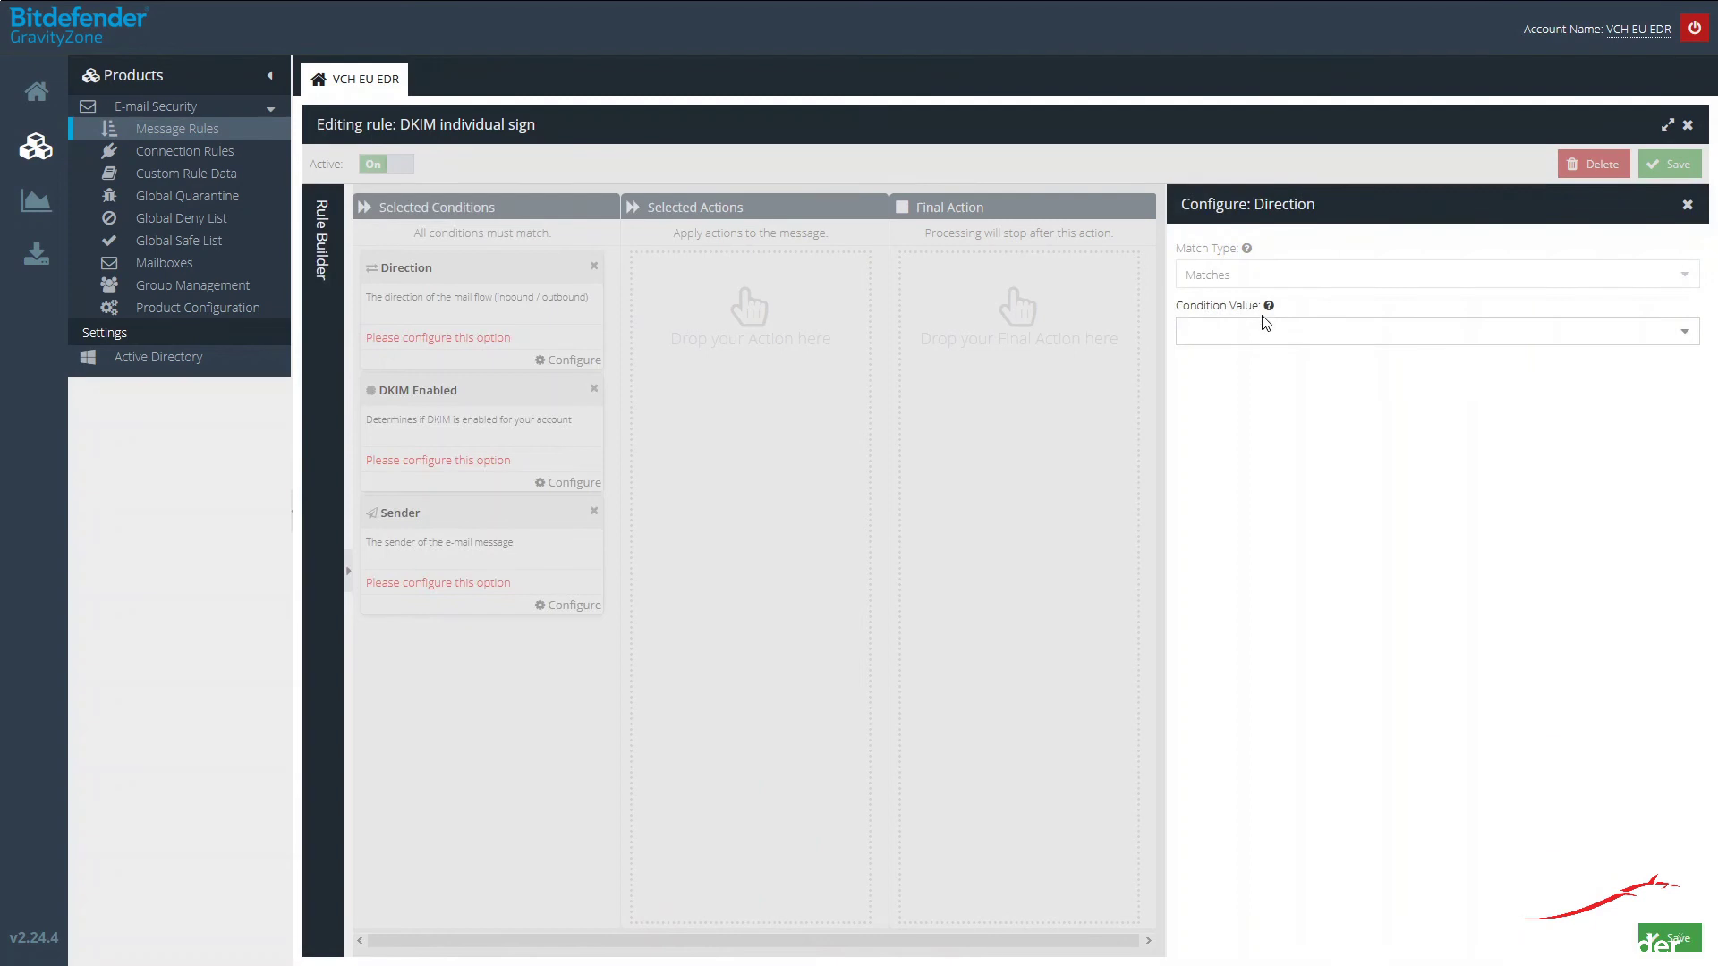
left_click(1265, 324)
left_click(1232, 391)
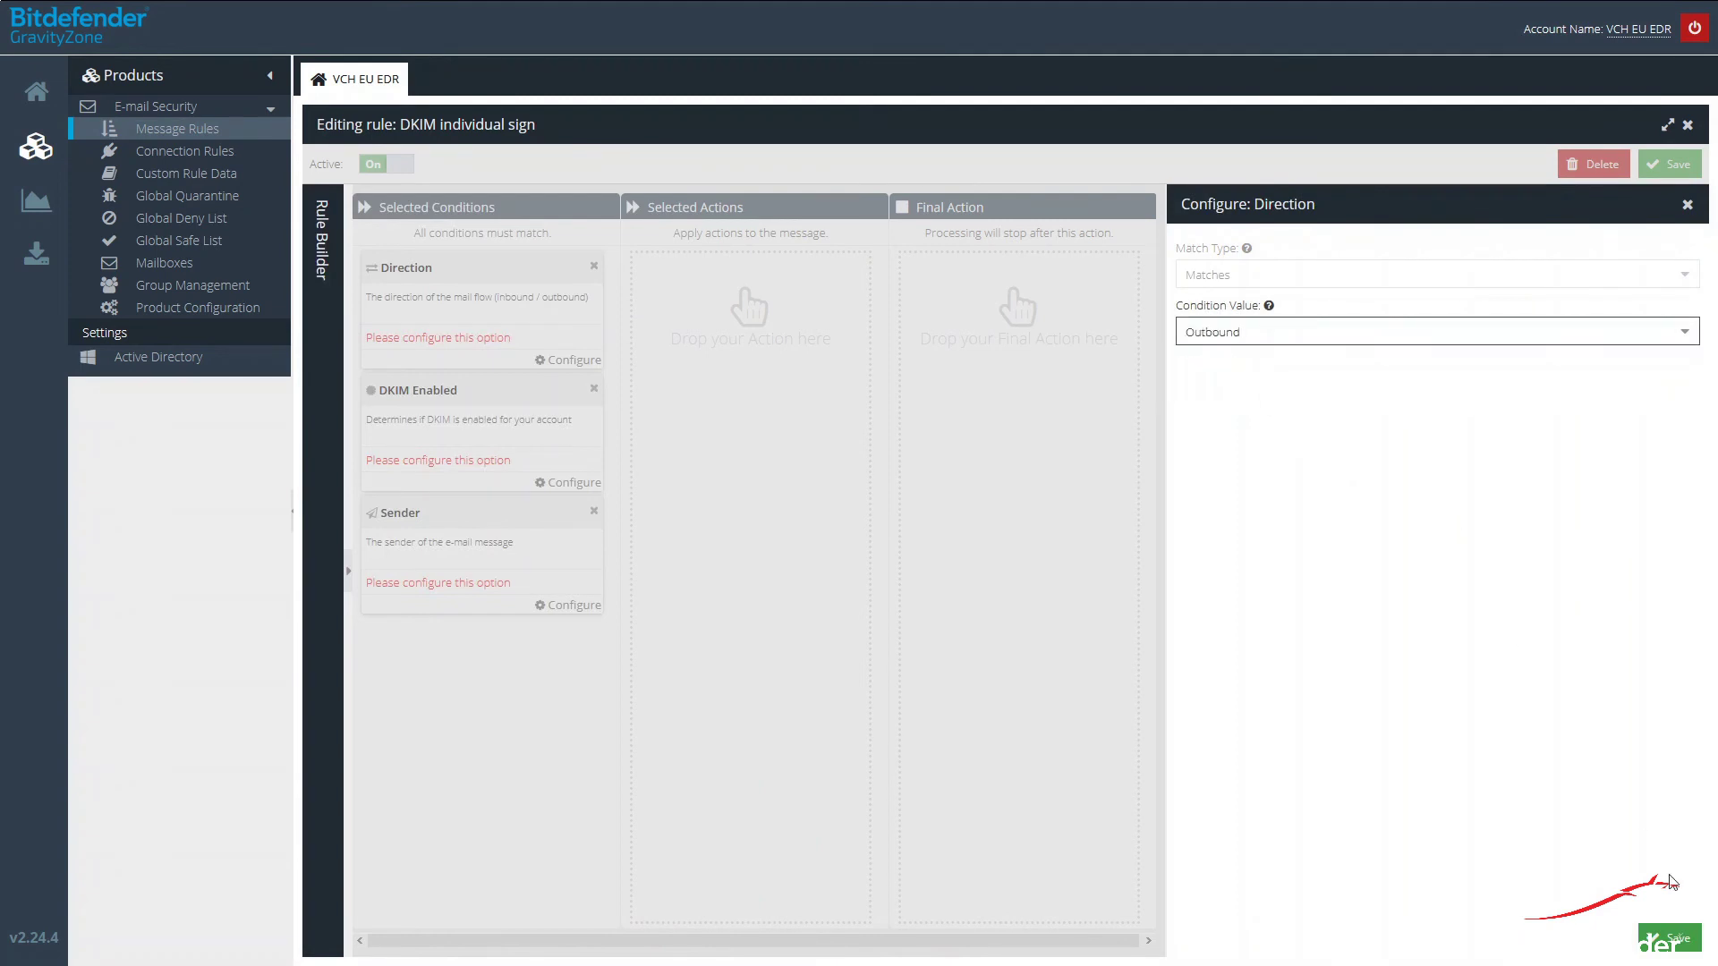
left_click(1671, 936)
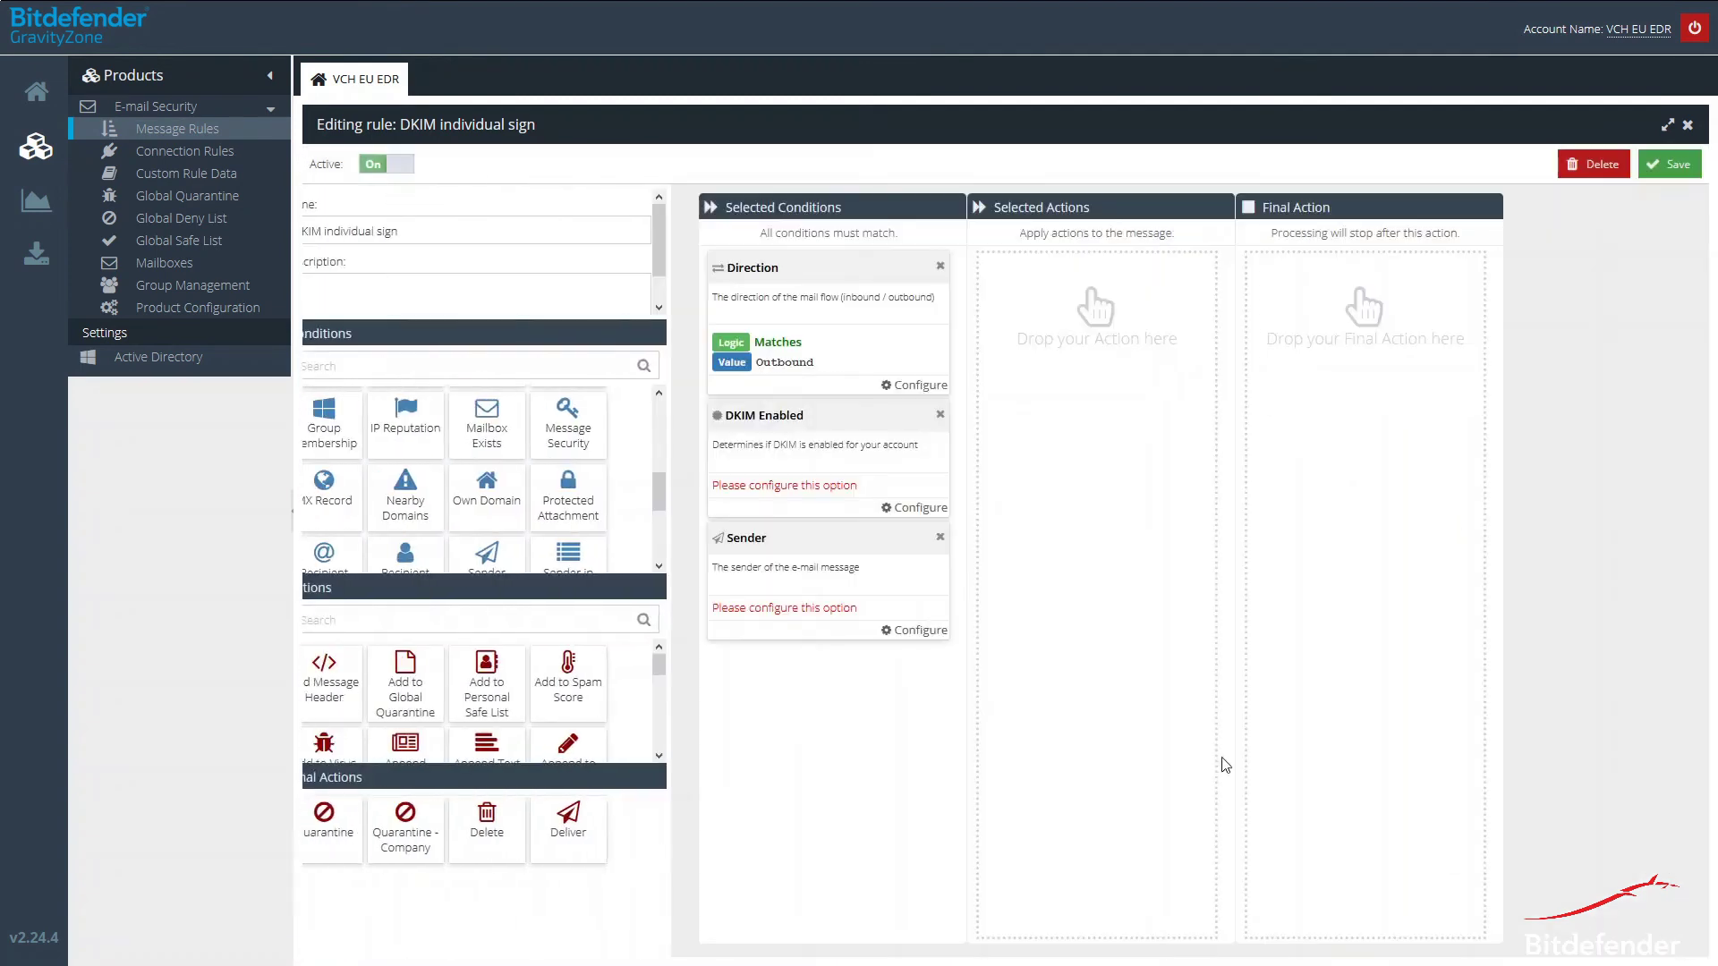
left_click(906, 507)
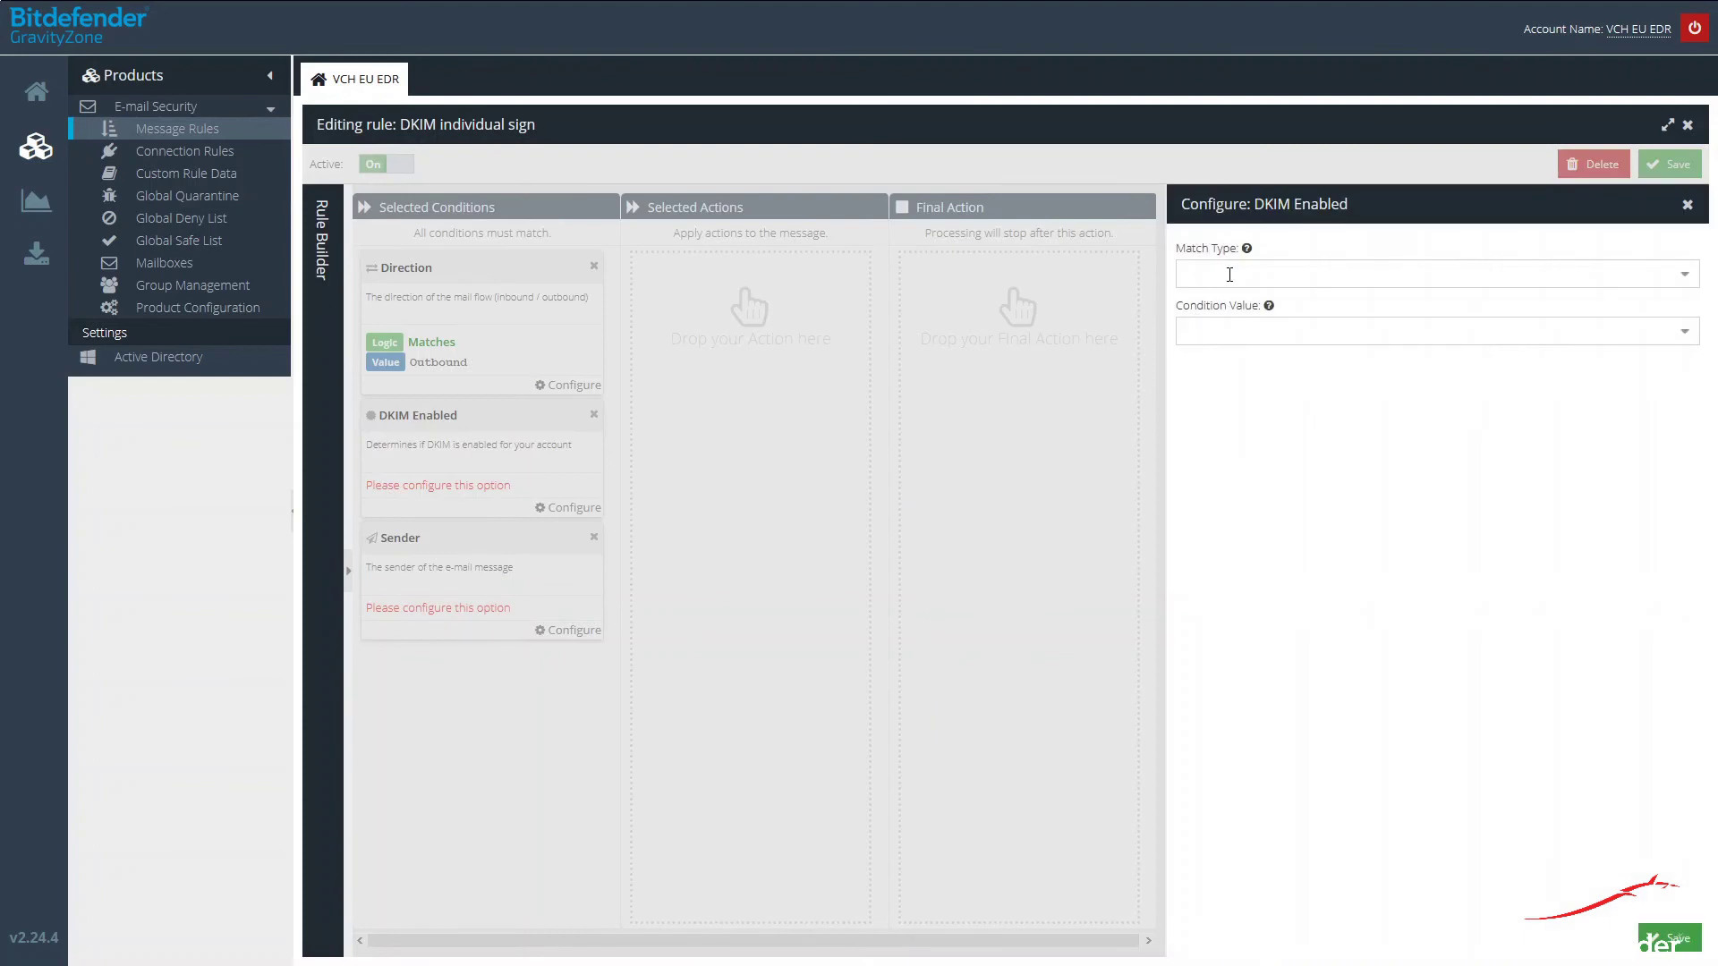
left_click(1228, 274)
left_click(1237, 331)
left_click(1238, 332)
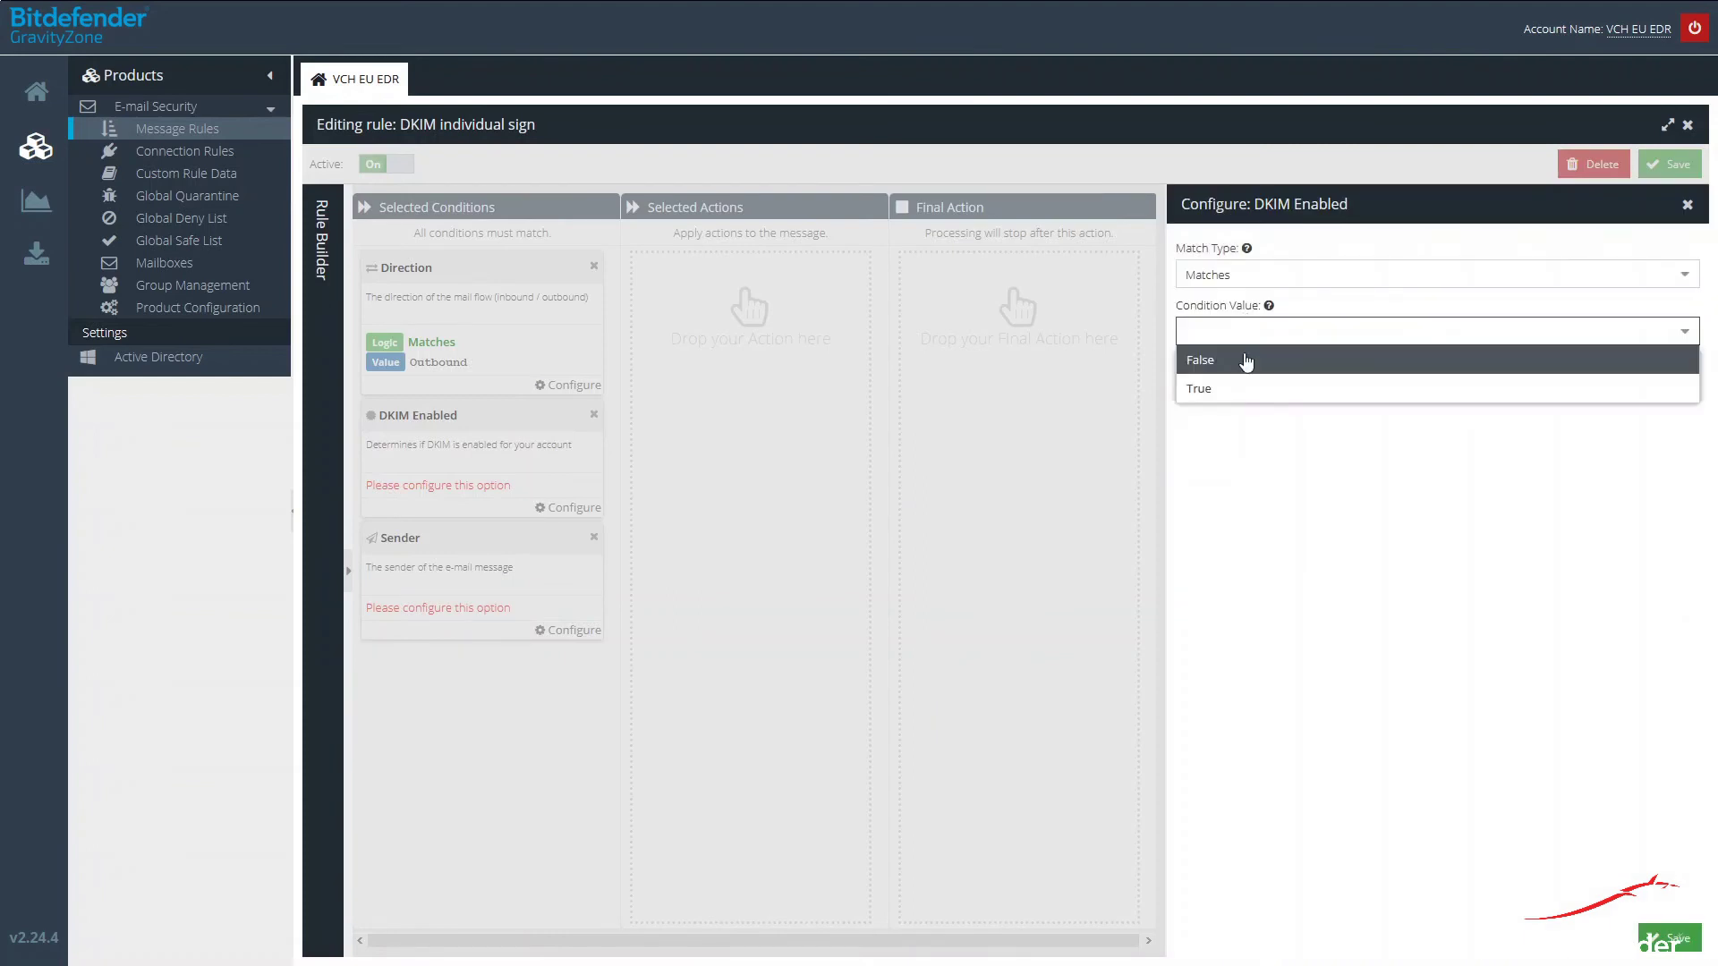
left_click(1248, 386)
left_click(1662, 938)
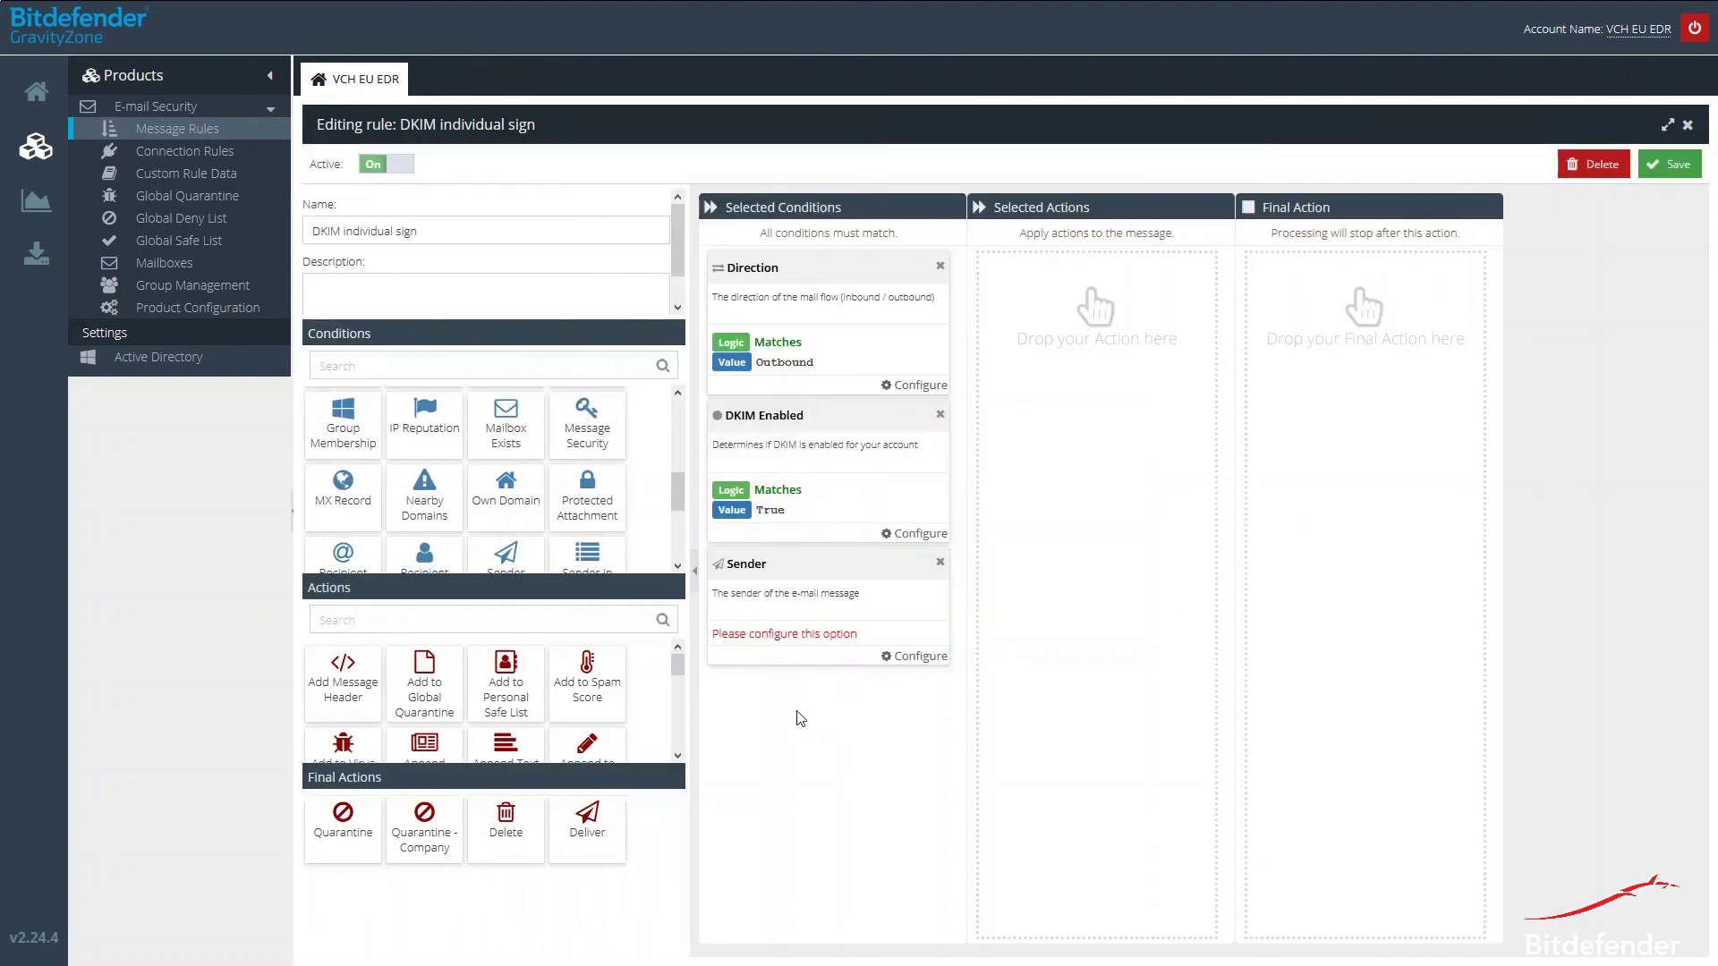
Step: Set the Sender condition to Matches with value DKIM sign list
left_click(929, 656)
left_click(1236, 274)
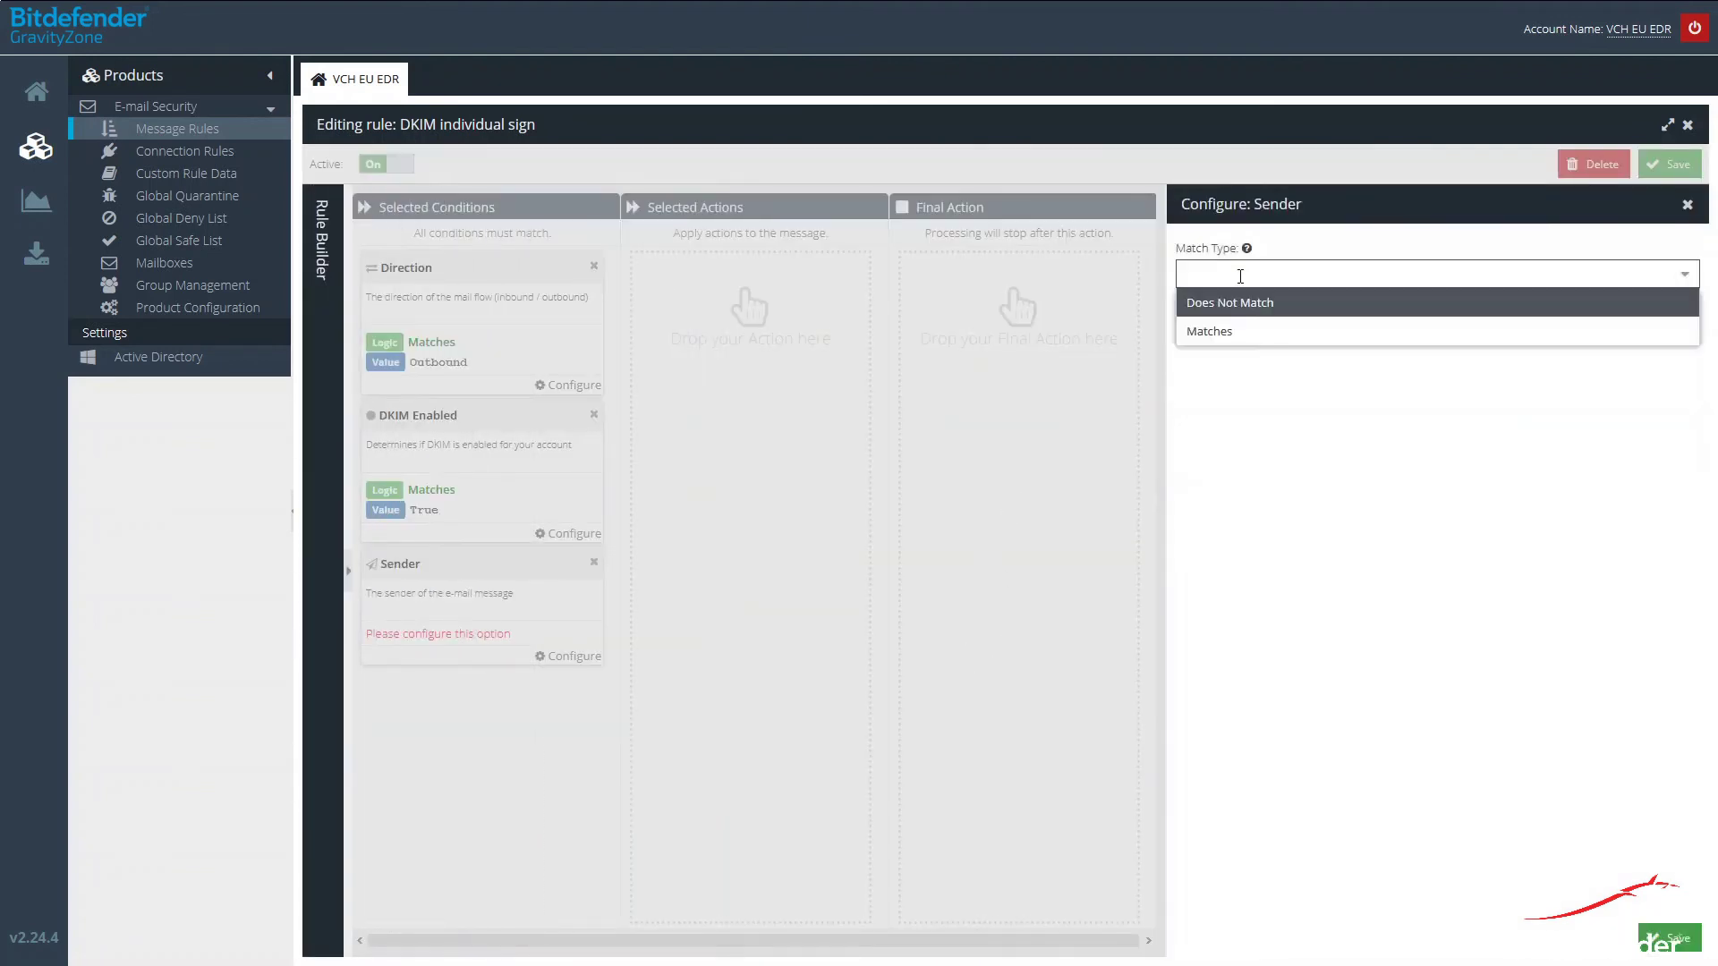
left_click(1238, 333)
left_click(1247, 324)
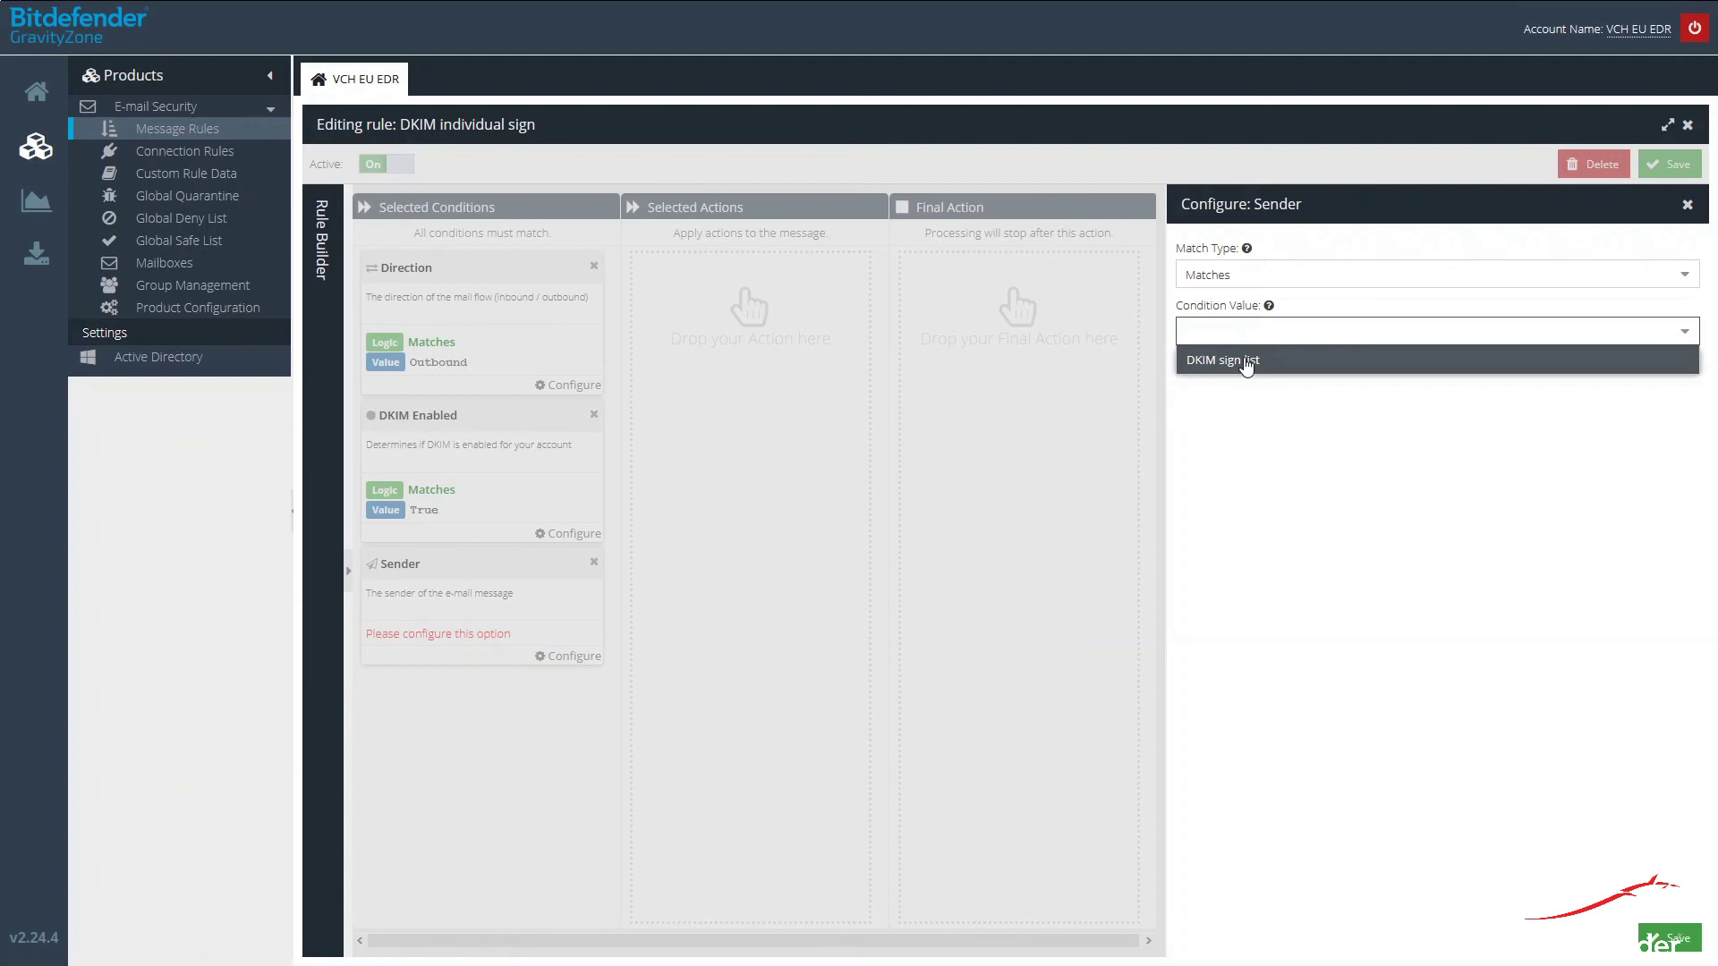
left_click(1238, 360)
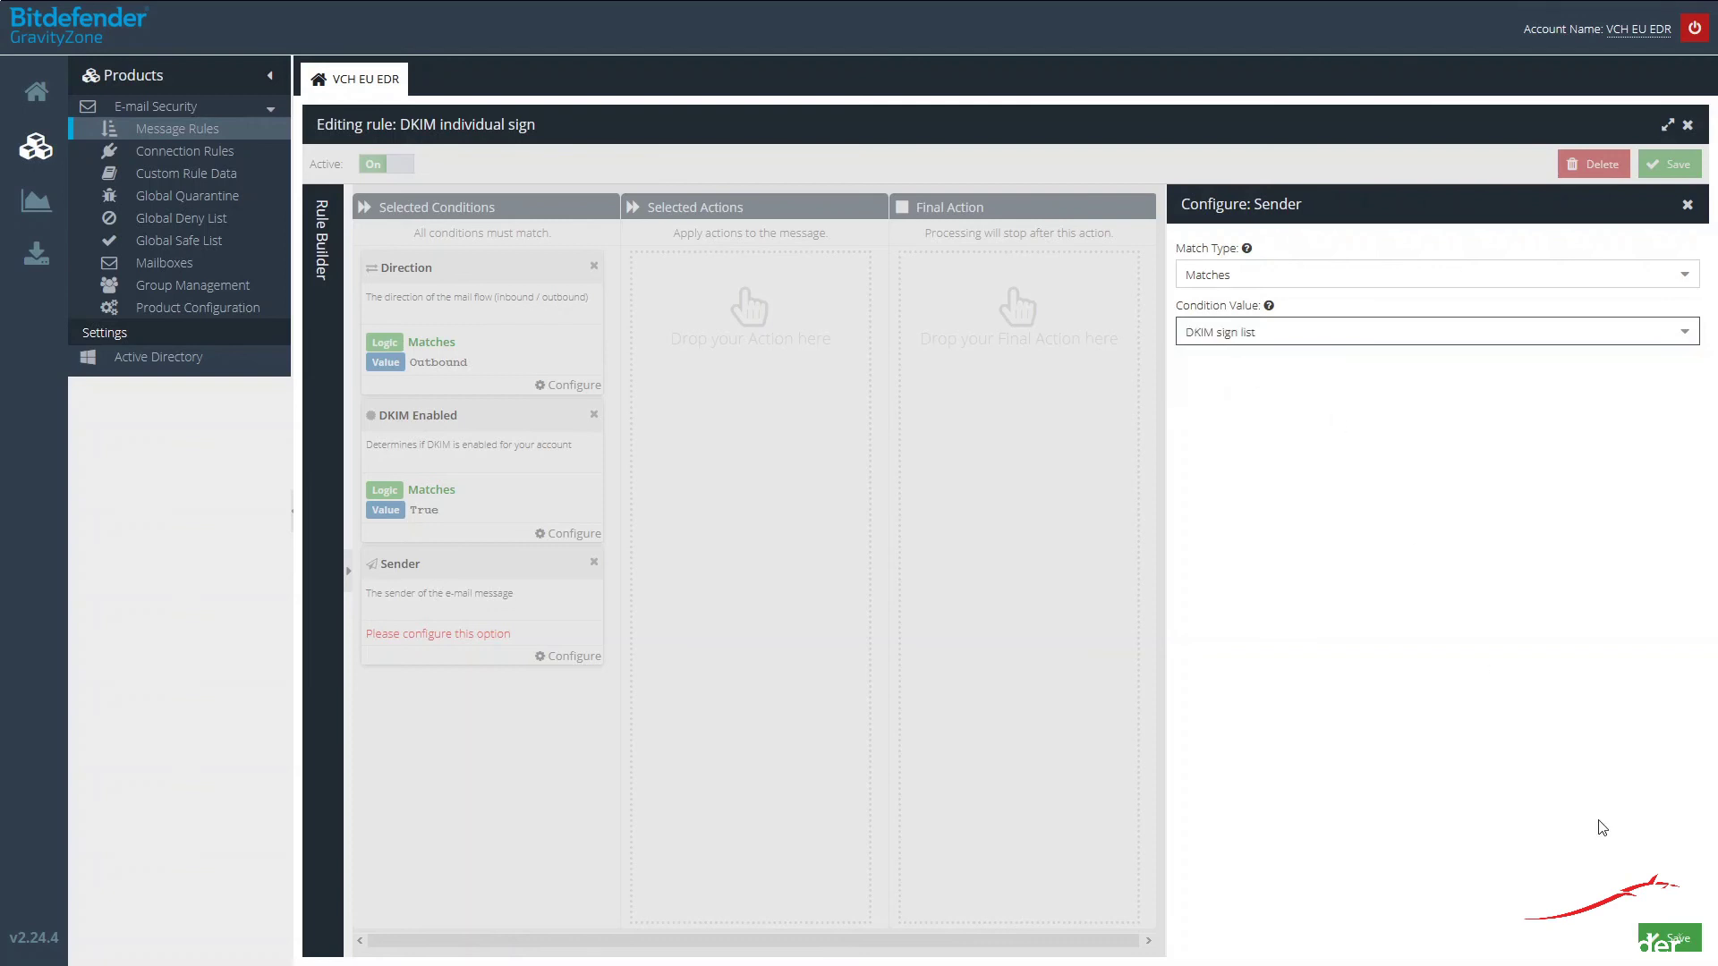
left_click(1669, 937)
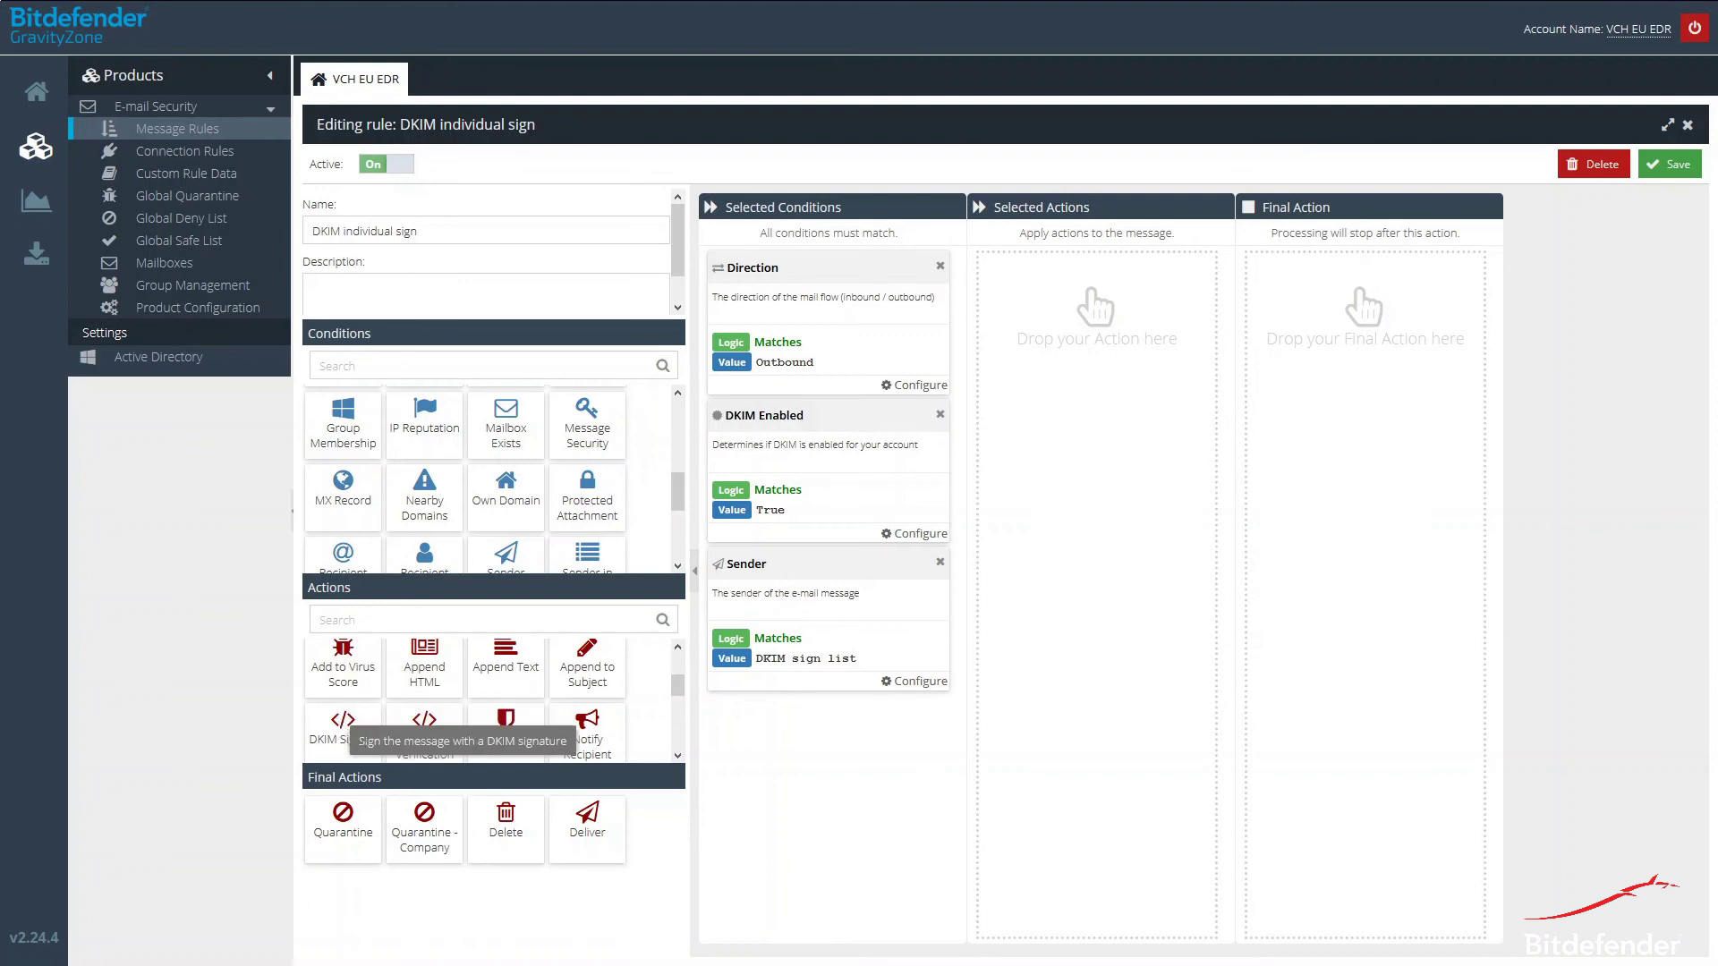
Step: Give the DKIM individual sign rule a DKIM Signing action with the 1024-bit key, then save the rule
left_click_drag(342, 754, 1072, 390)
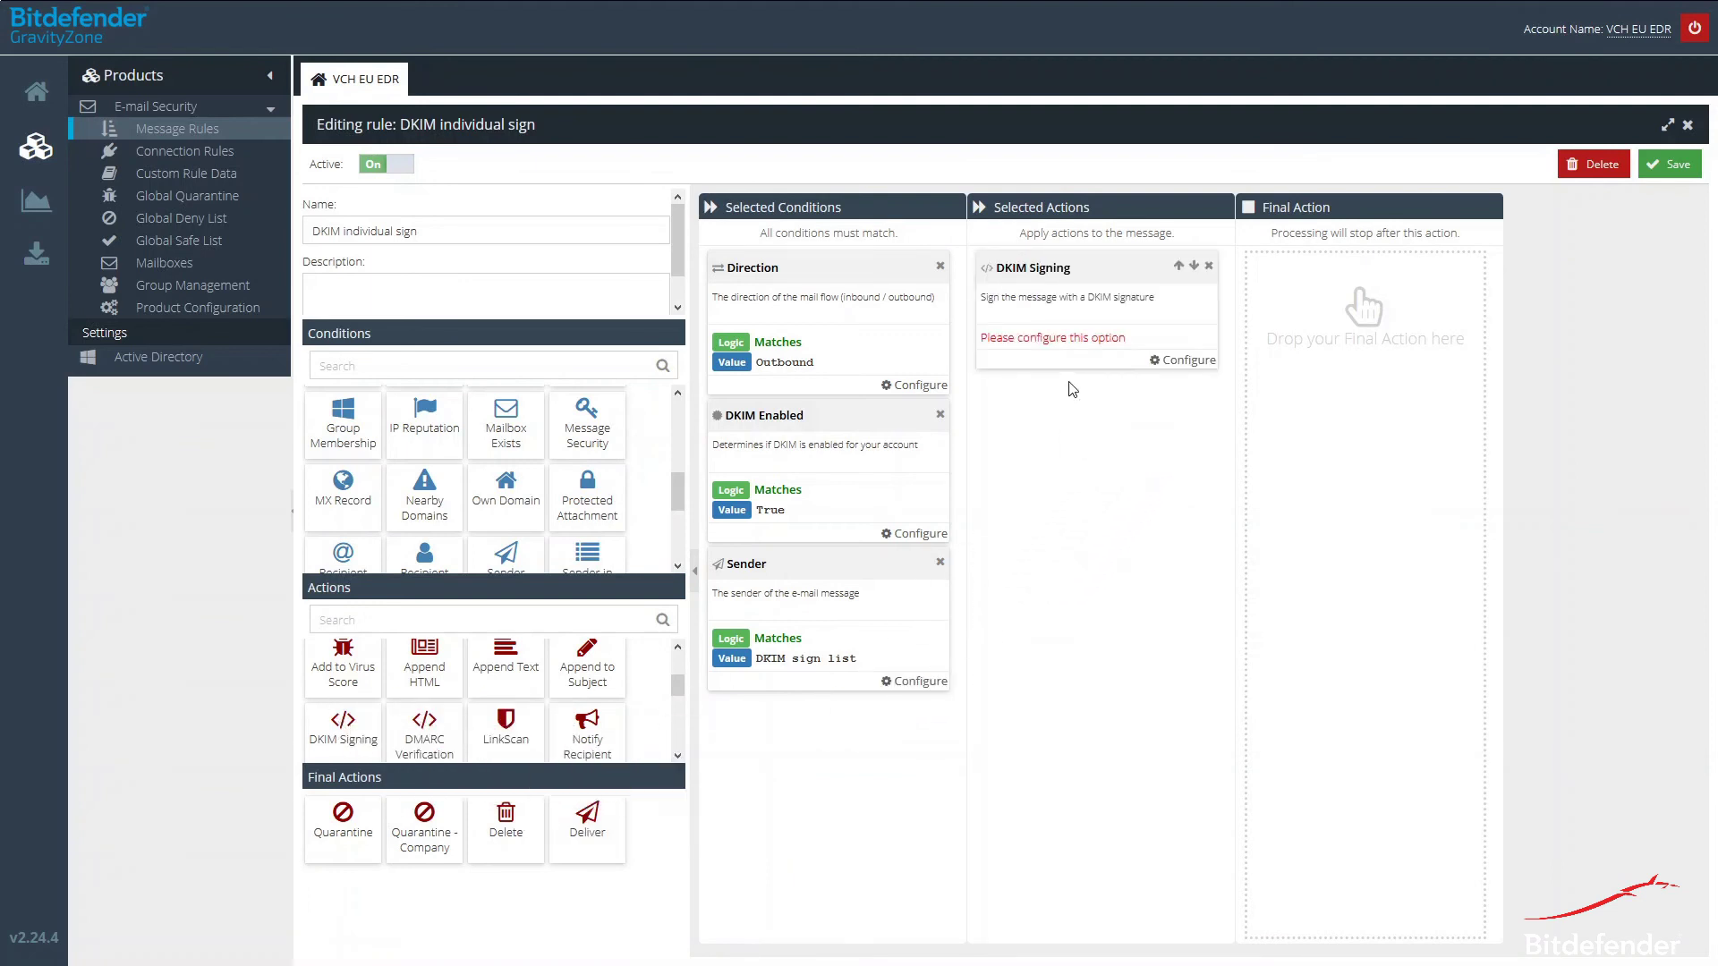
left_click(1167, 359)
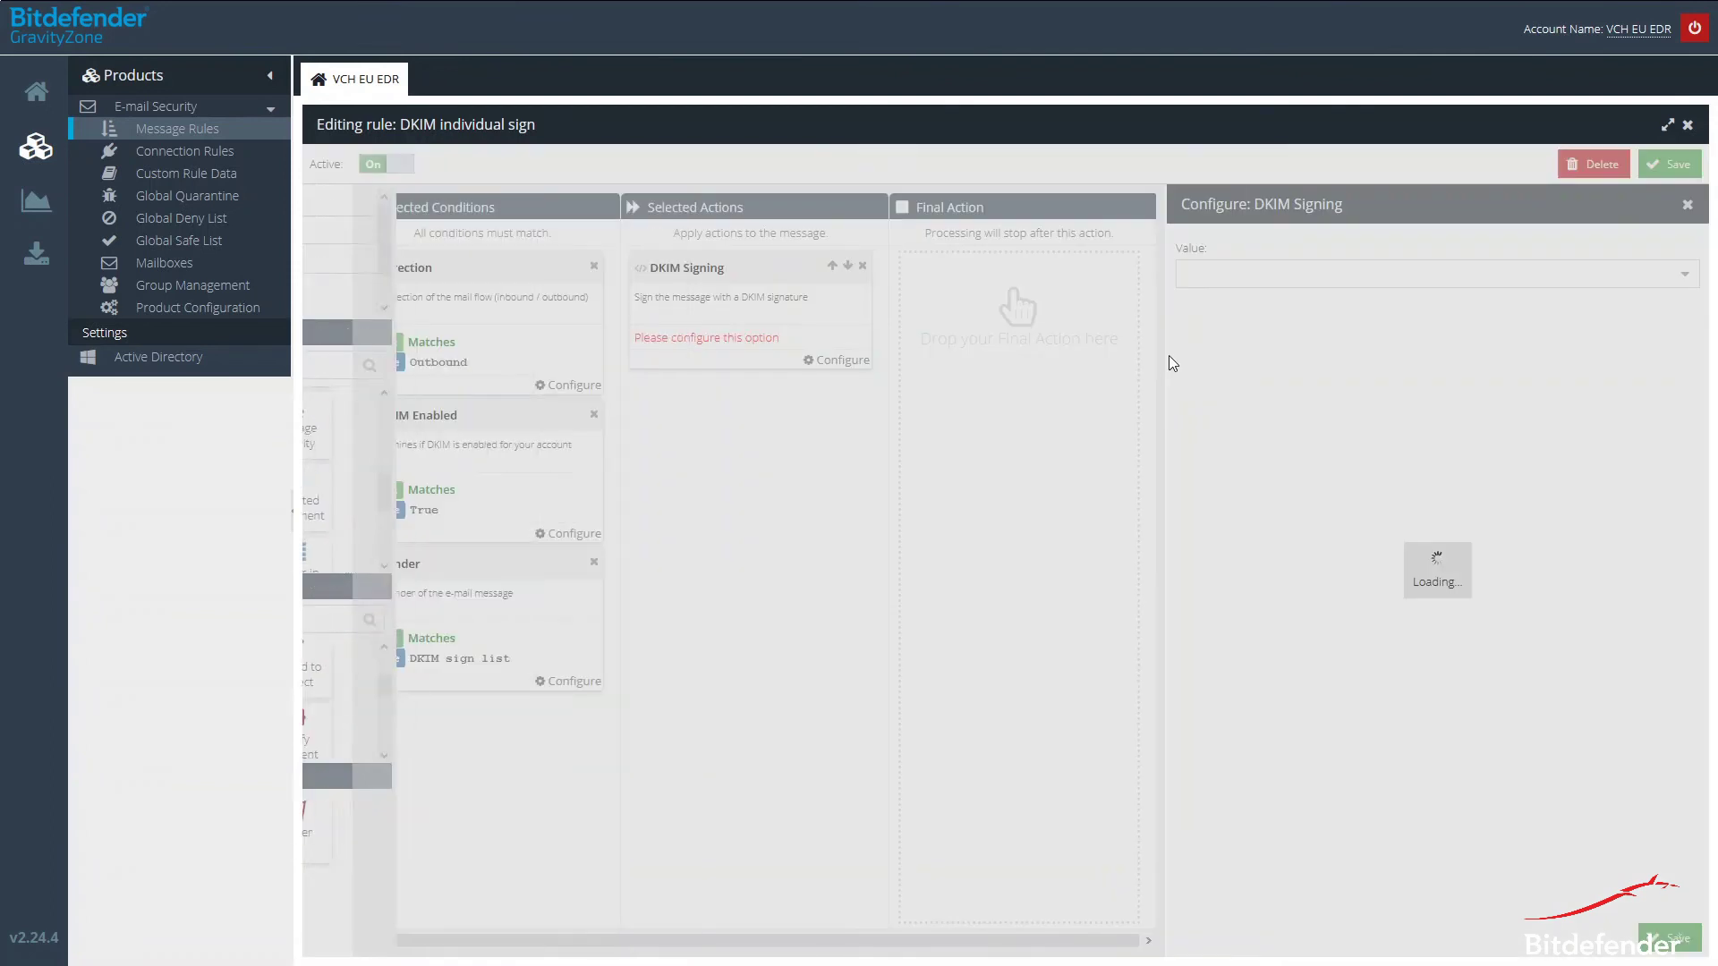
left_click(1258, 277)
left_click(1249, 308)
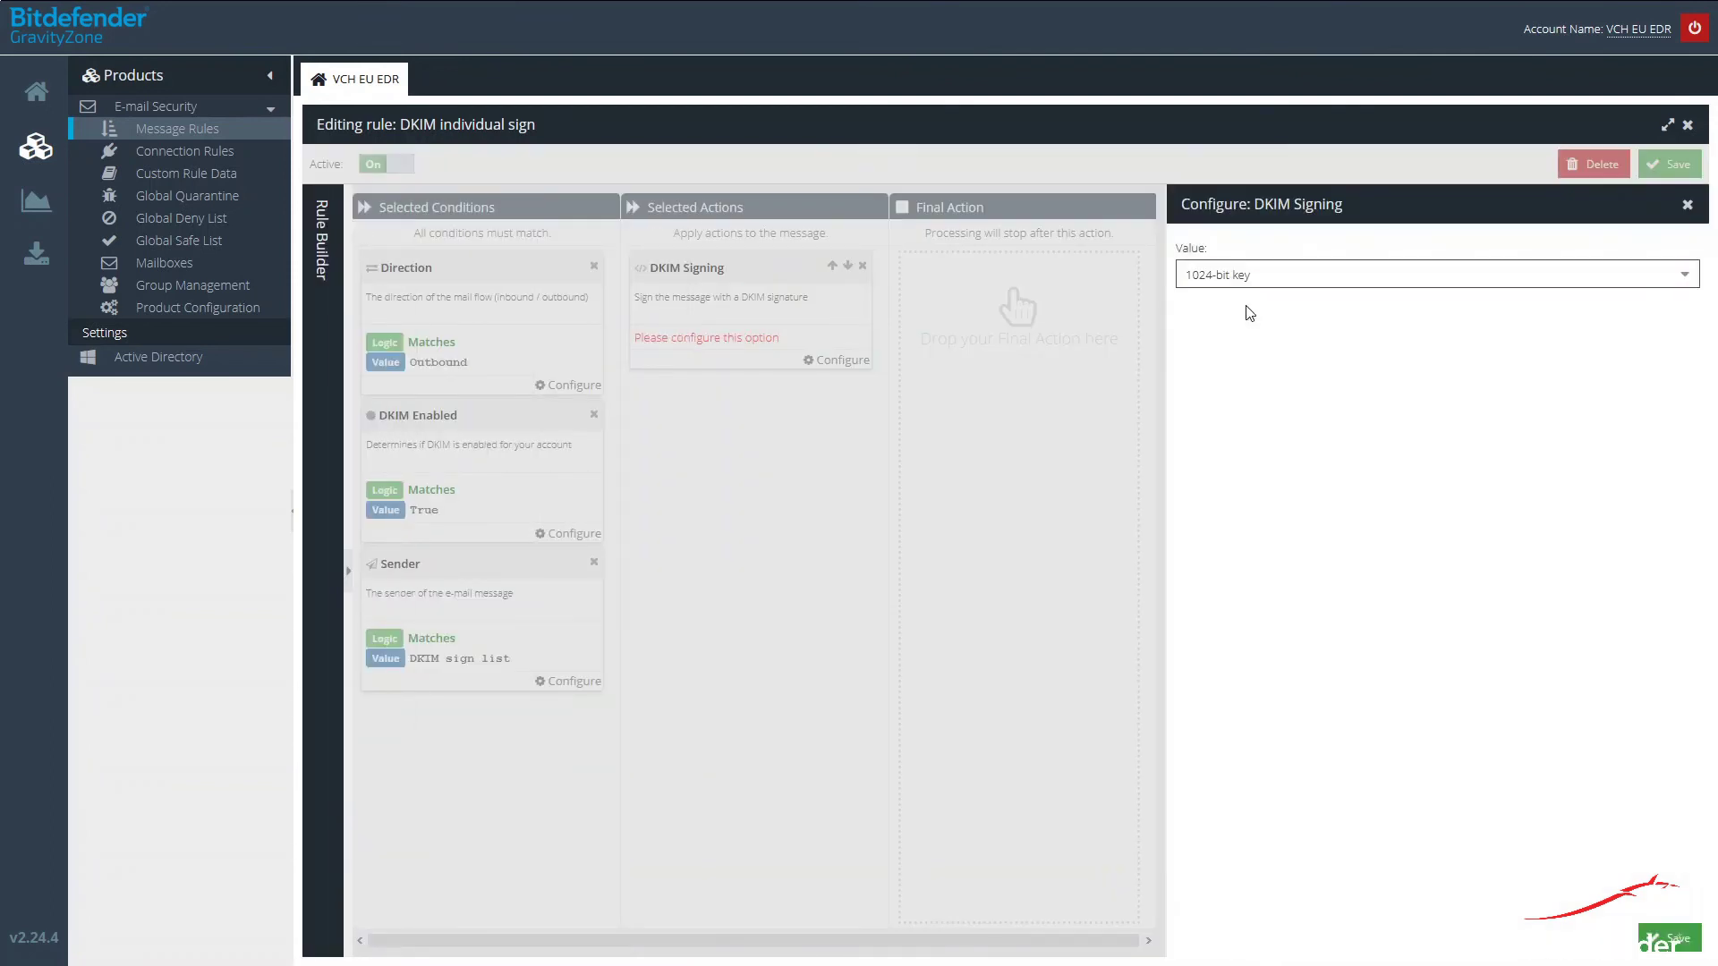
left_click(1669, 938)
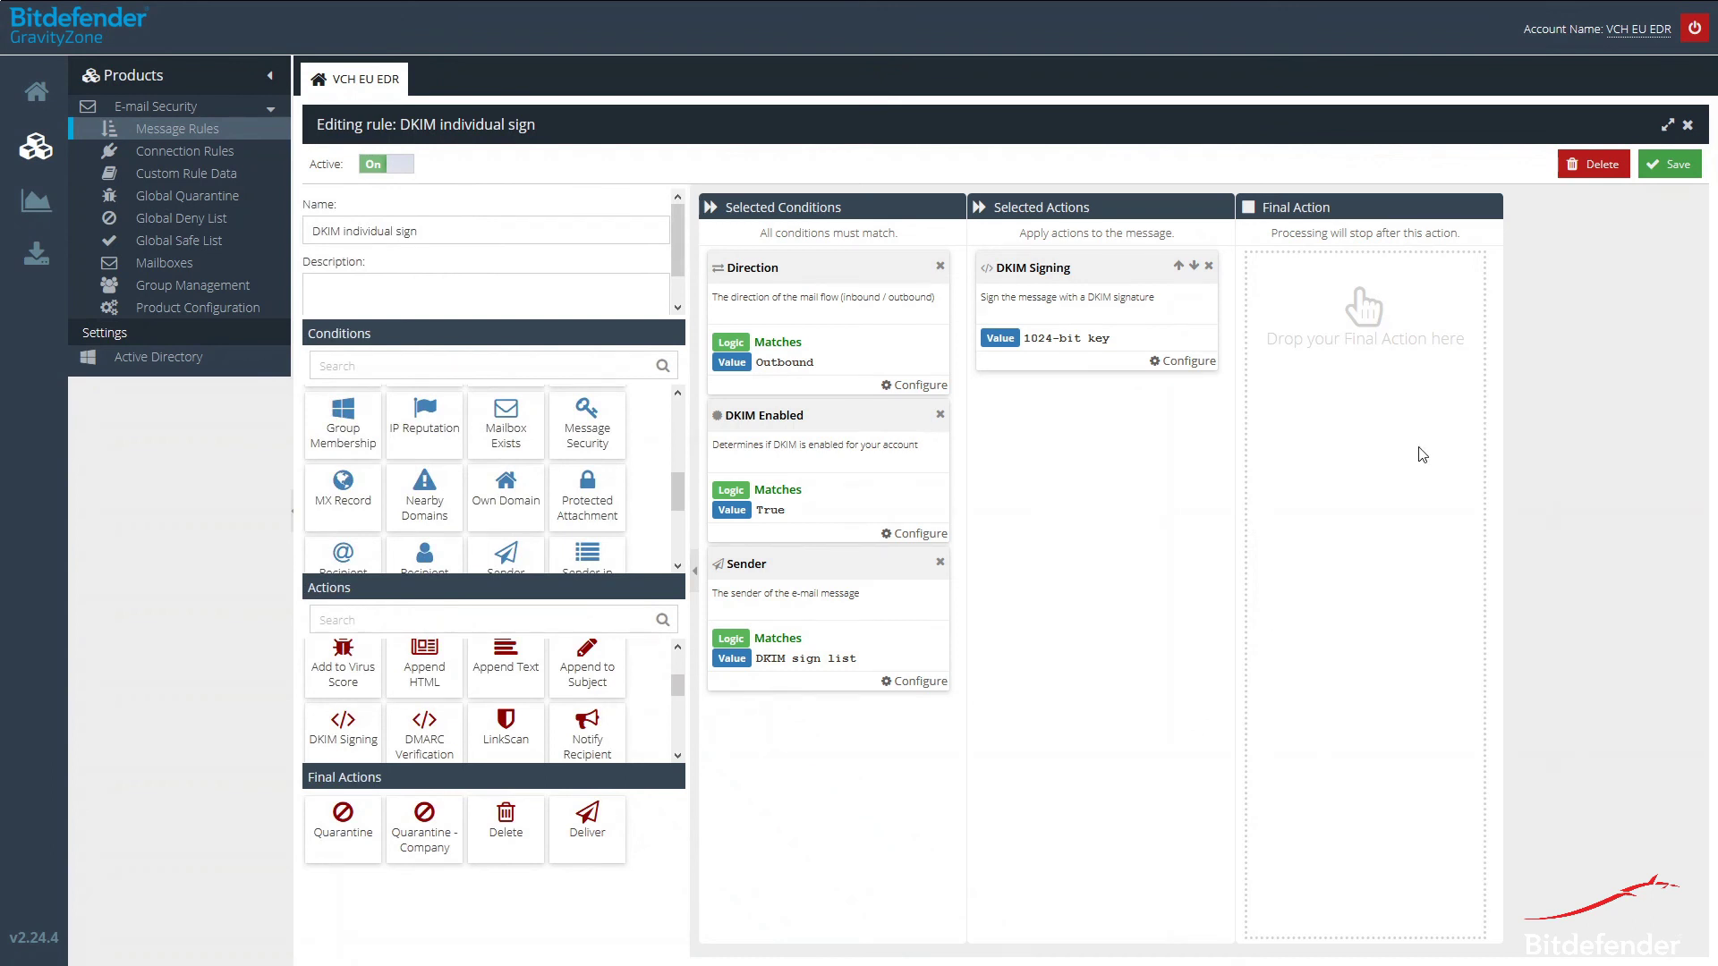
left_click(1676, 168)
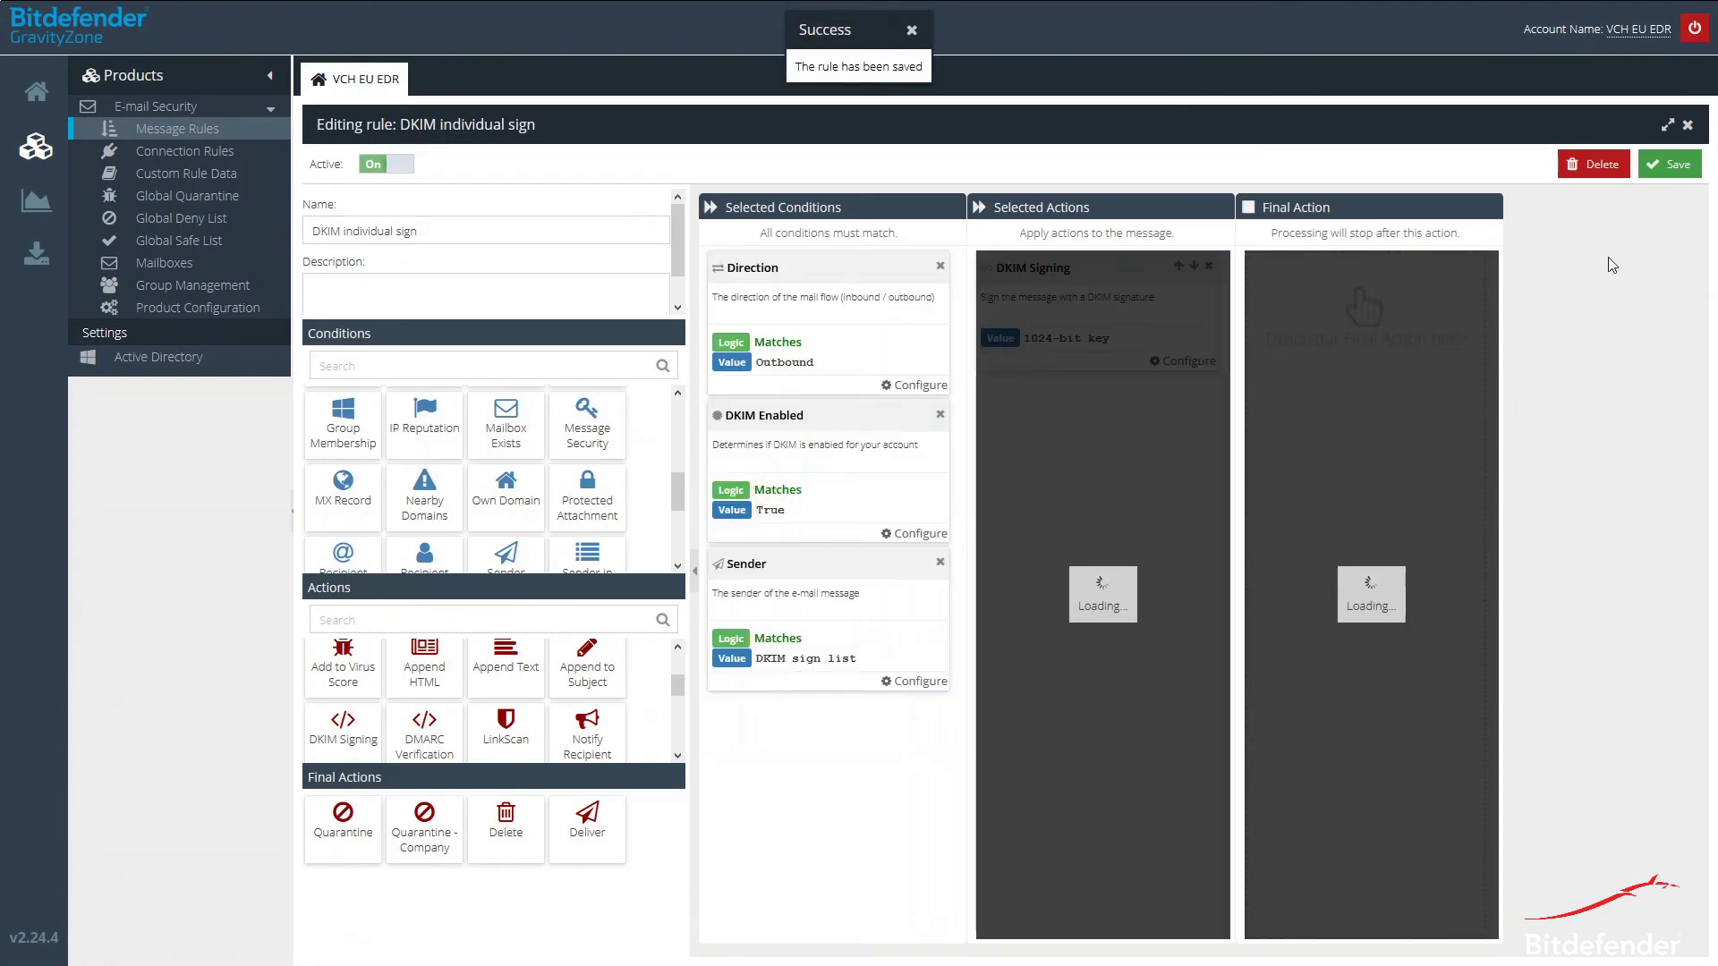
left_click(1687, 126)
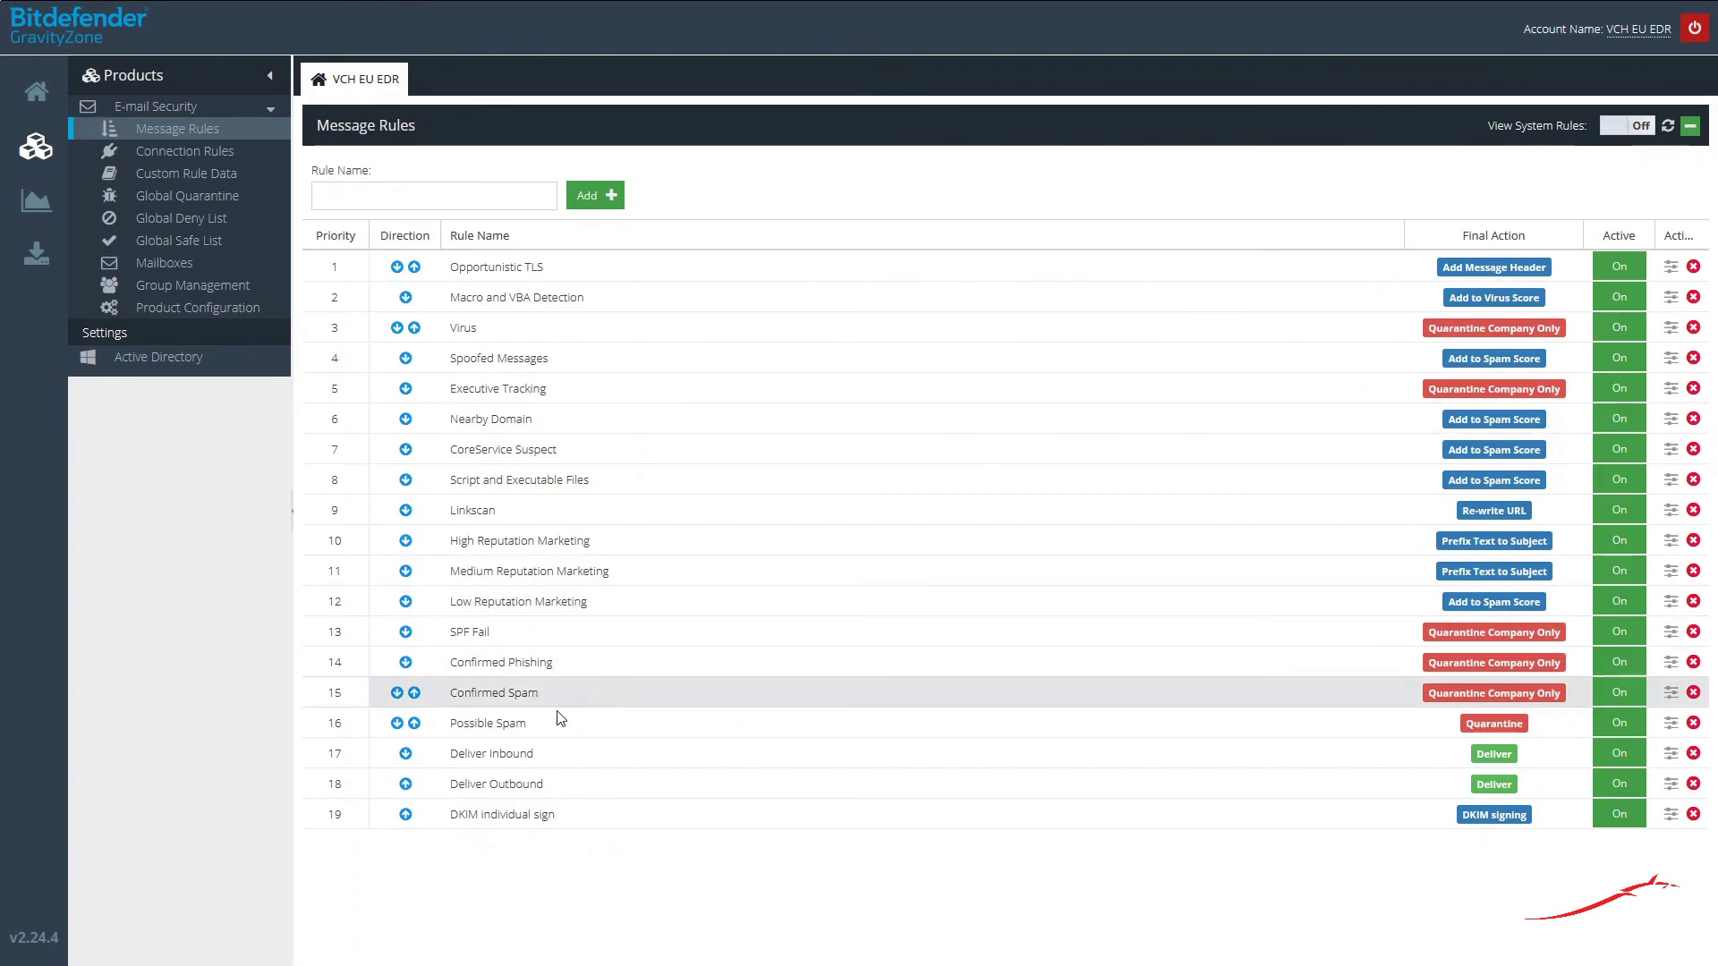
Step: Move the DKIM individual sign rule from position 19 to priority 1 in Message Rules
left_click_drag(487, 814, 547, 260)
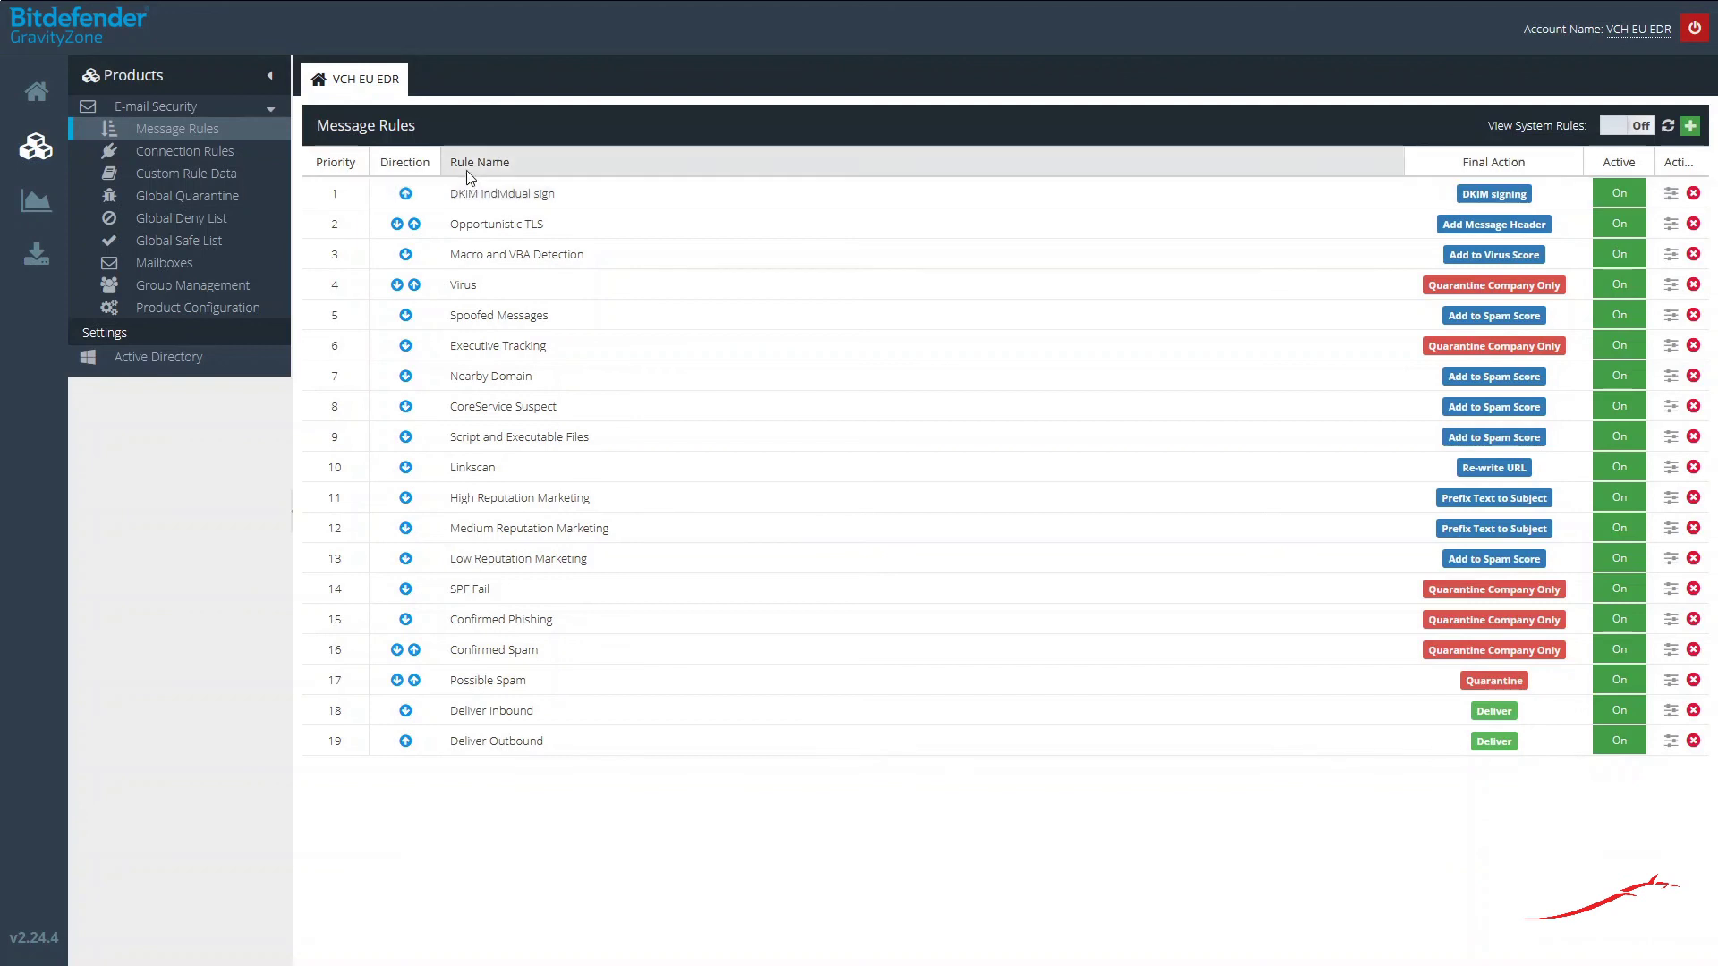
mouse_move(523, 7)
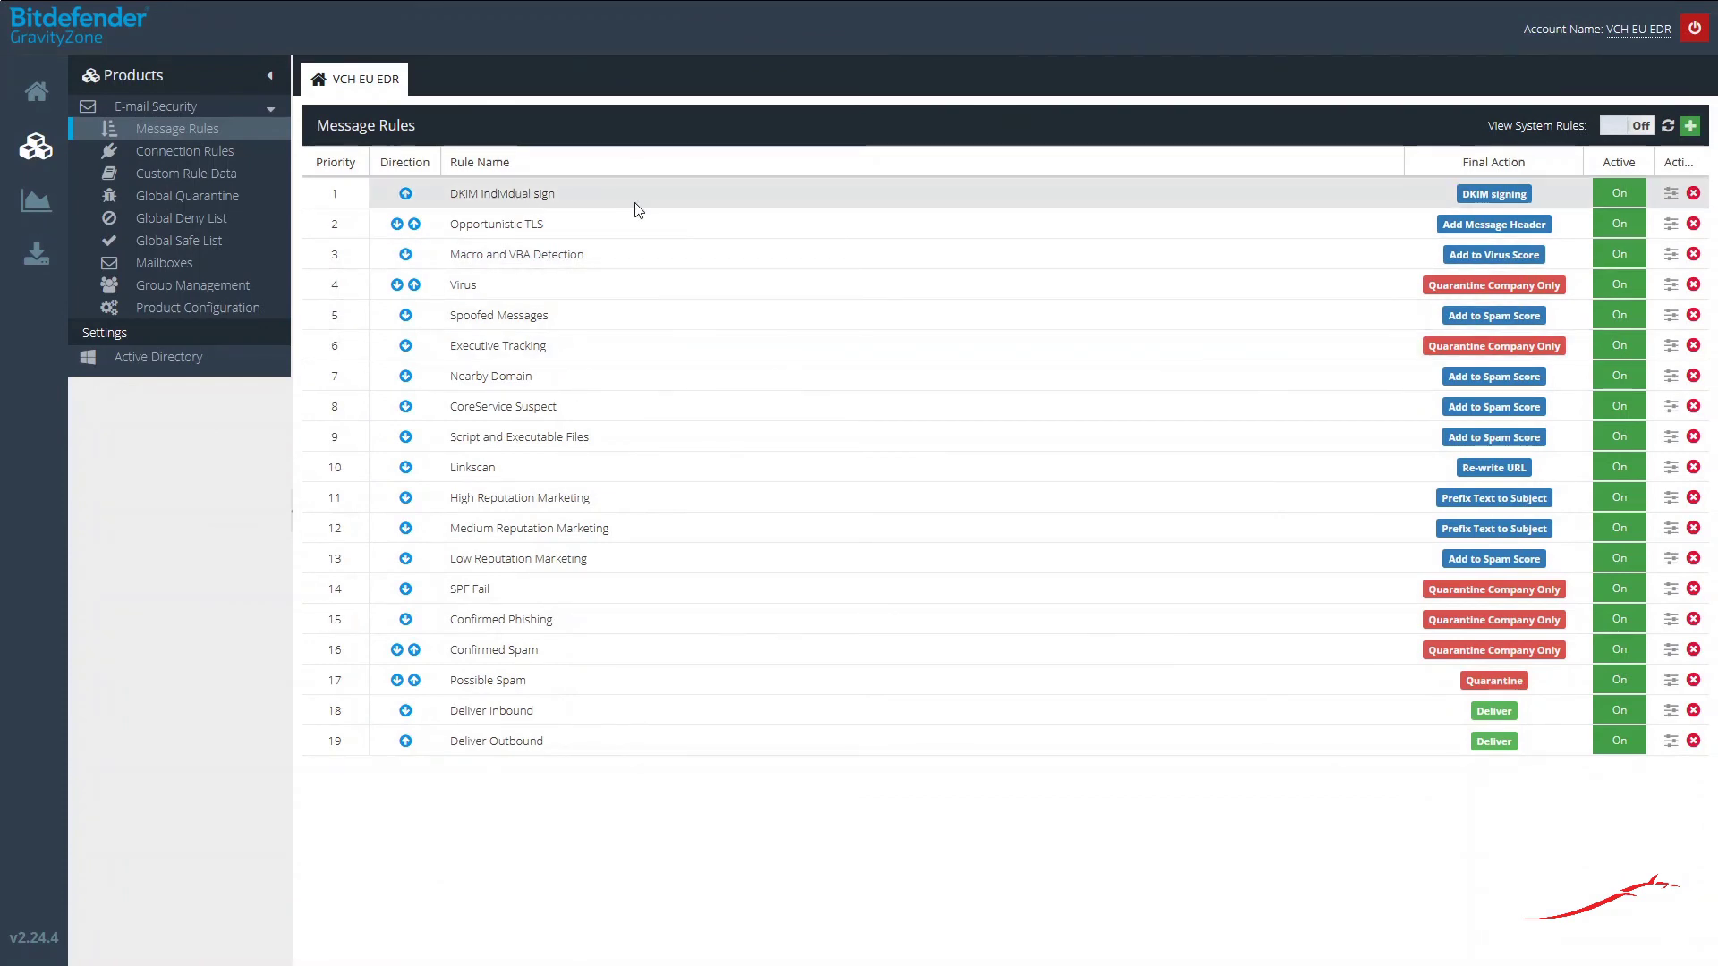
mouse_move(709, 16)
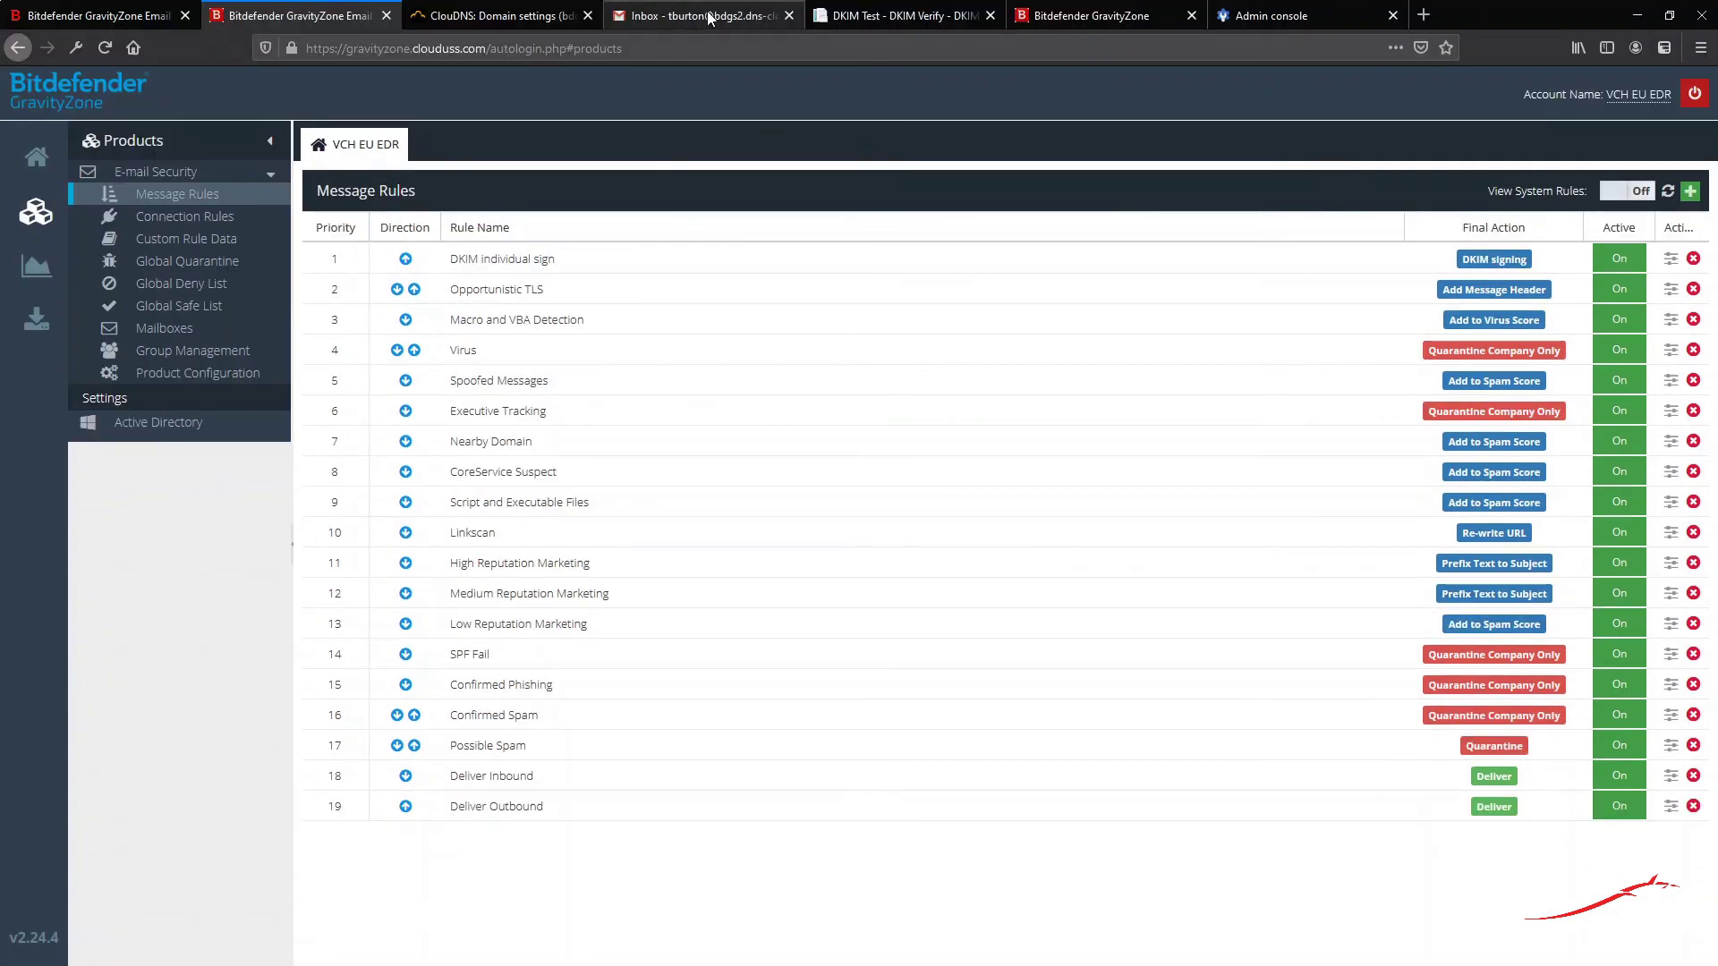
Step: Generate a new appmaildev DKIM test address, select it for copying, and return to Gmail
left_click(860, 16)
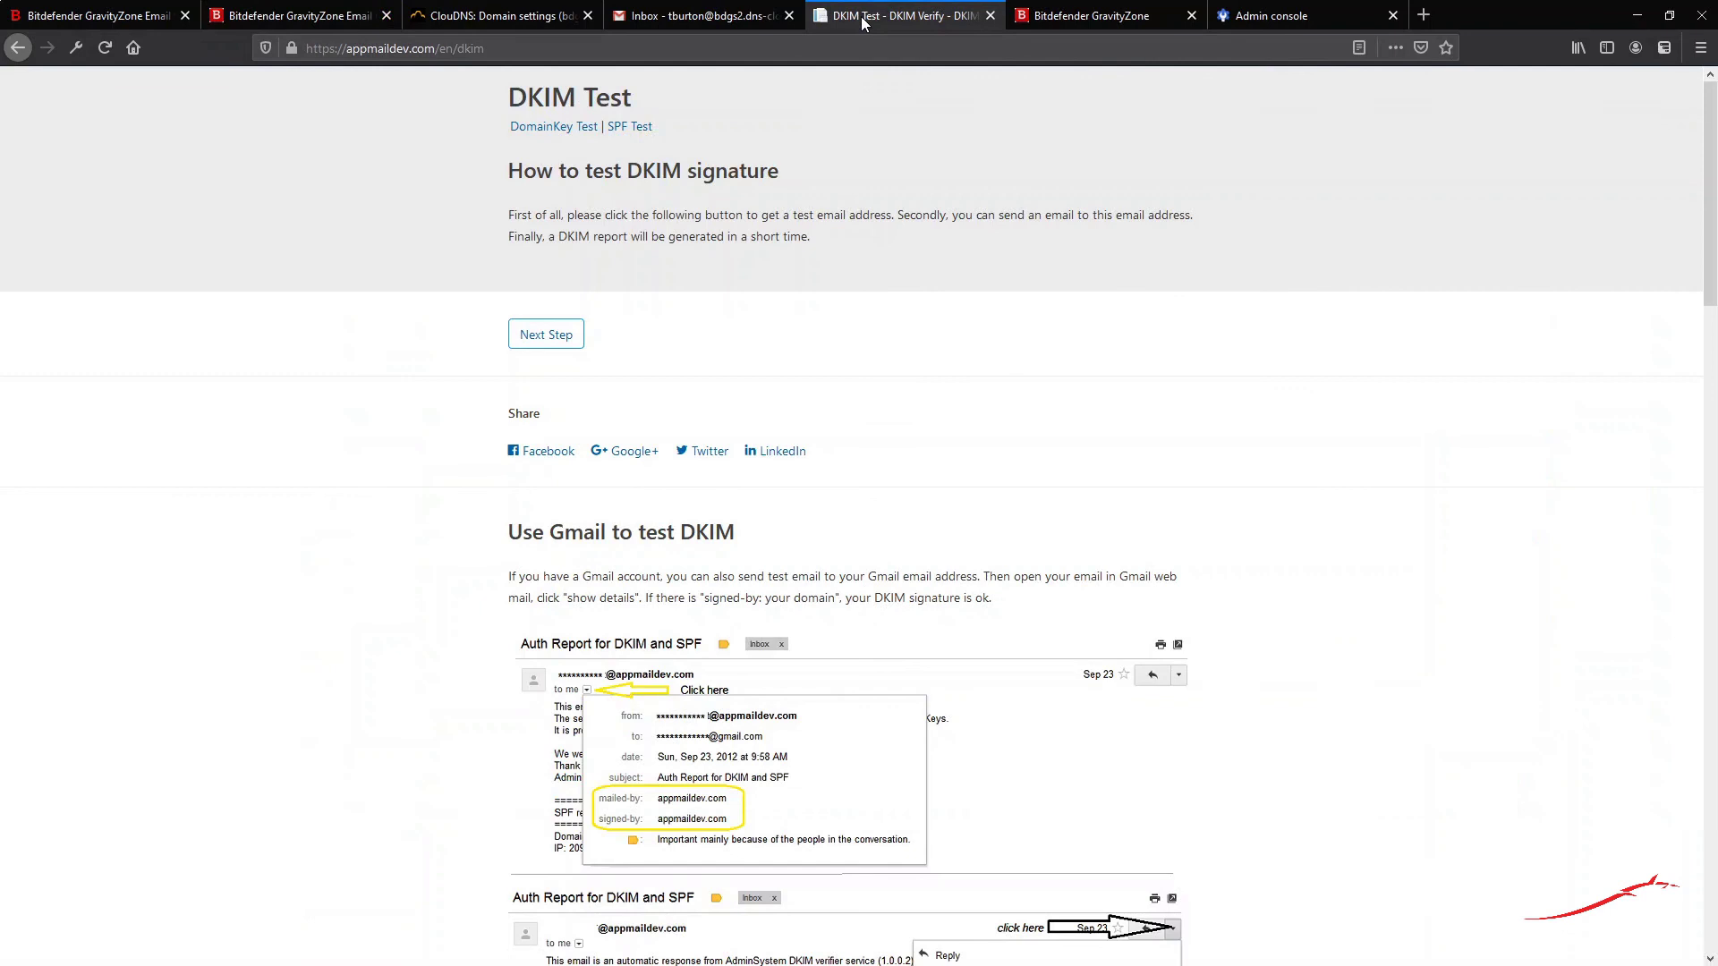
left_click(571, 277)
left_click_drag(749, 290, 540, 307)
key("ctrl+c")
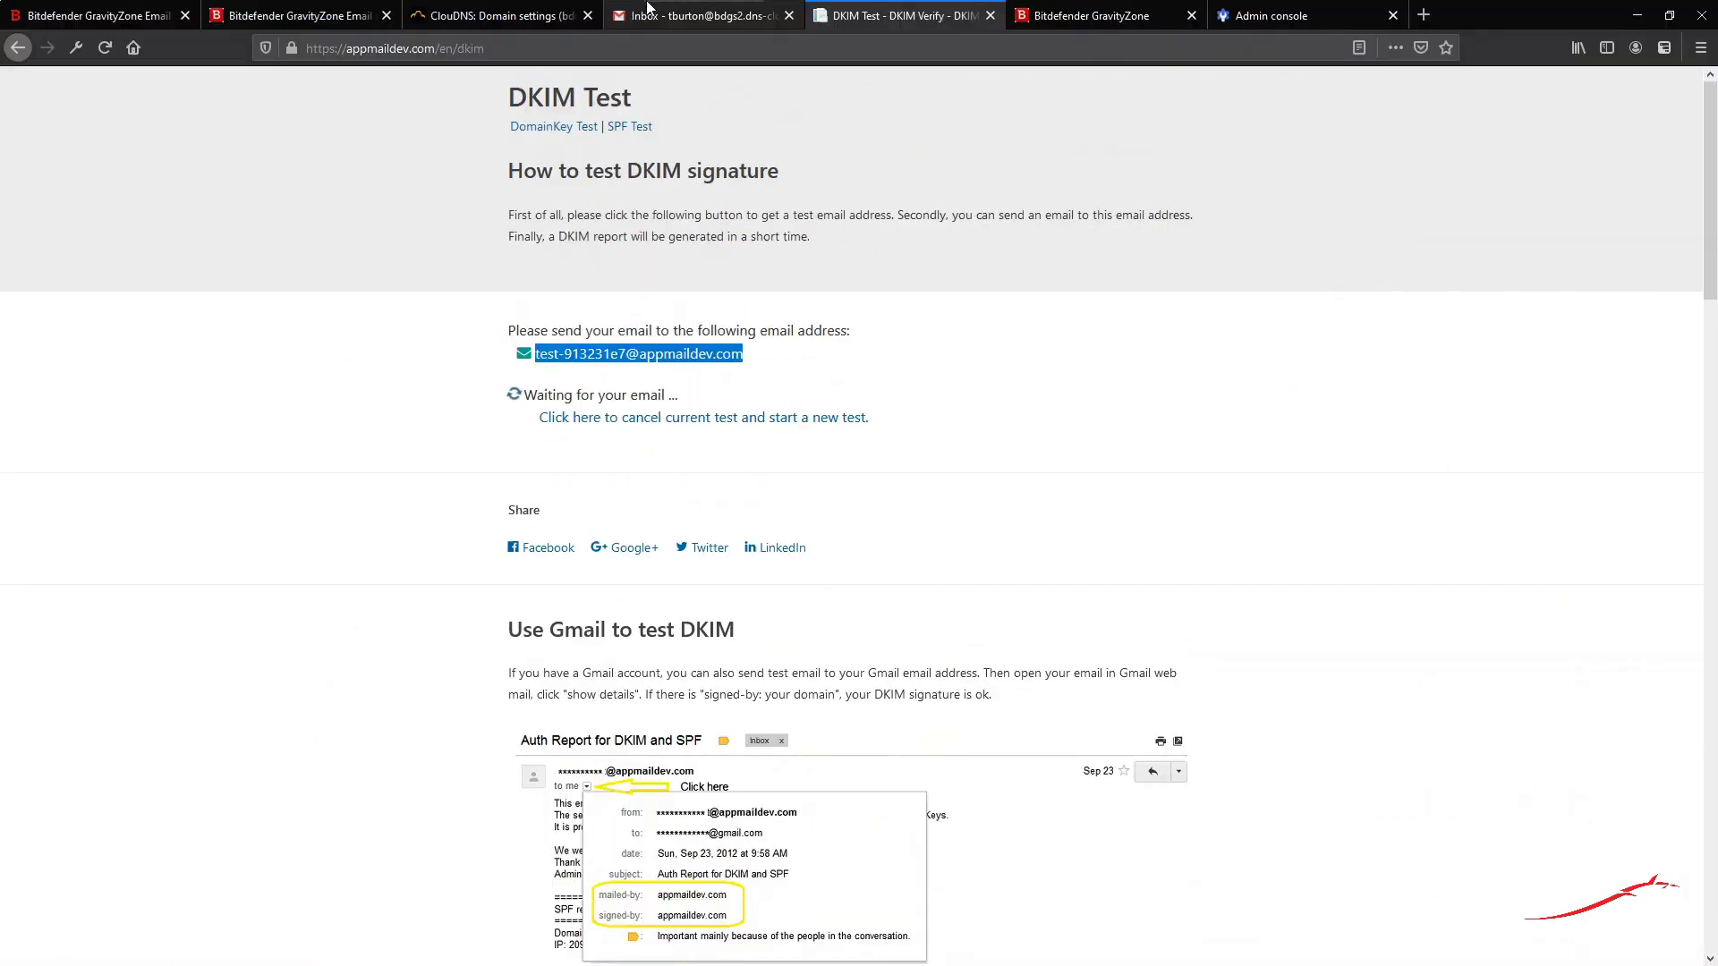
left_click(658, 14)
Step: Send an email with subject 'test' from Gmail to the copied appmaildev test address
left_click(85, 100)
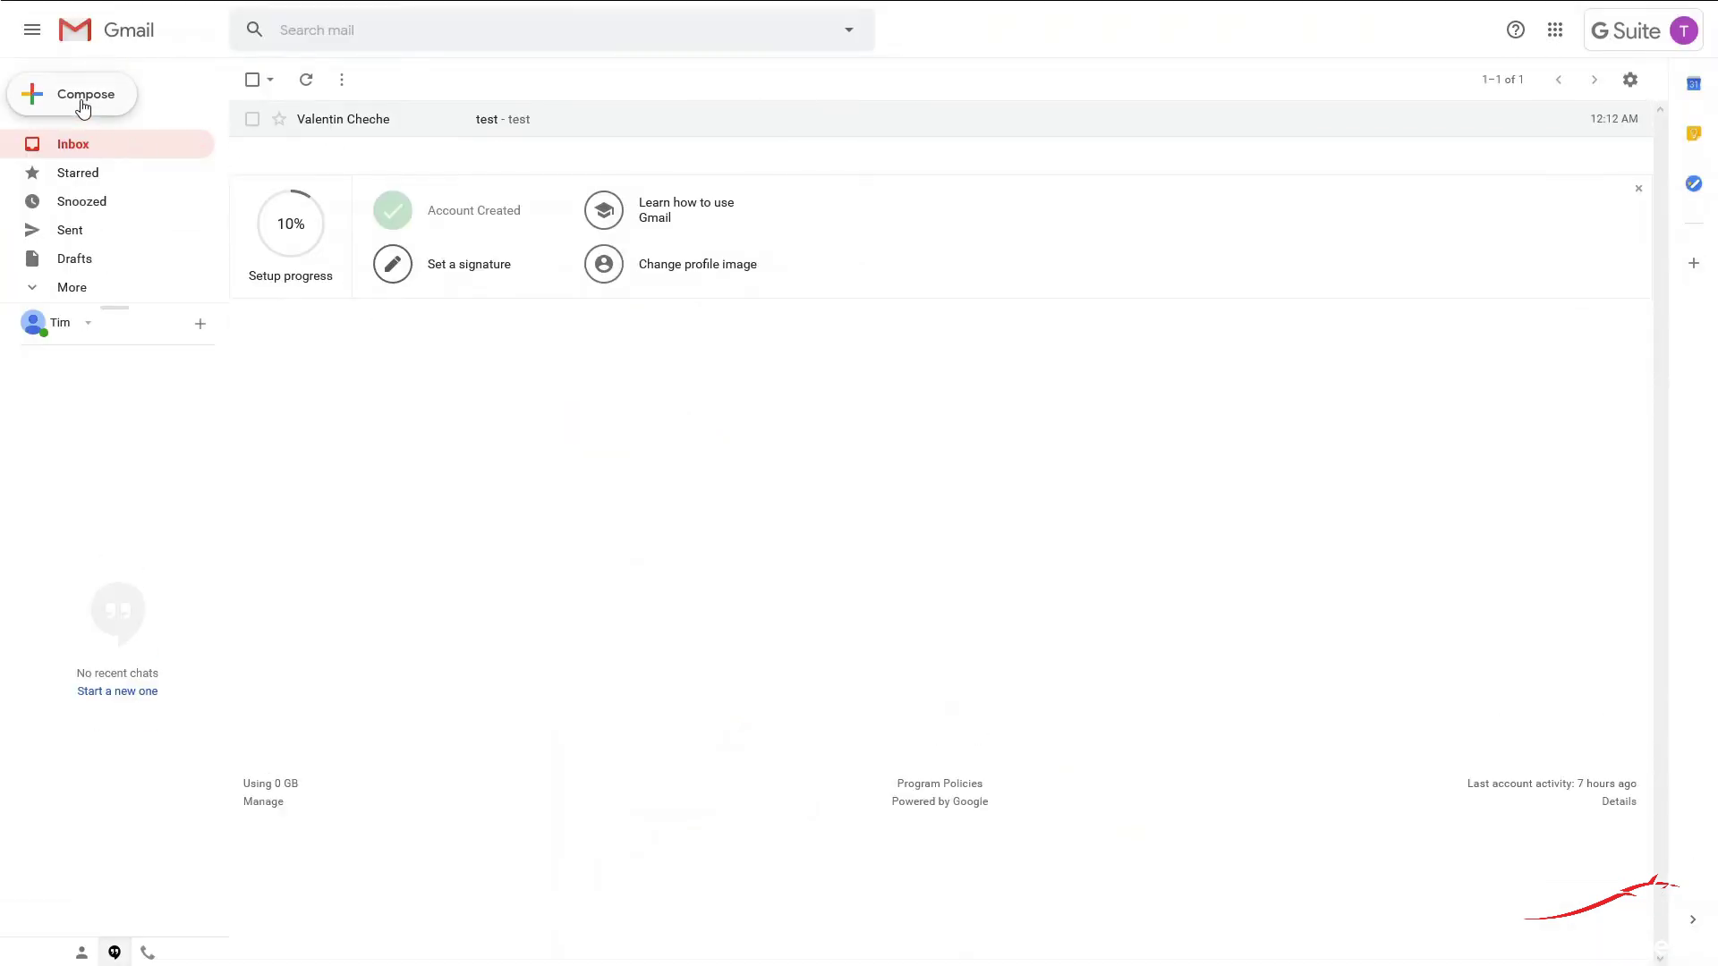
key("ctrl+v")
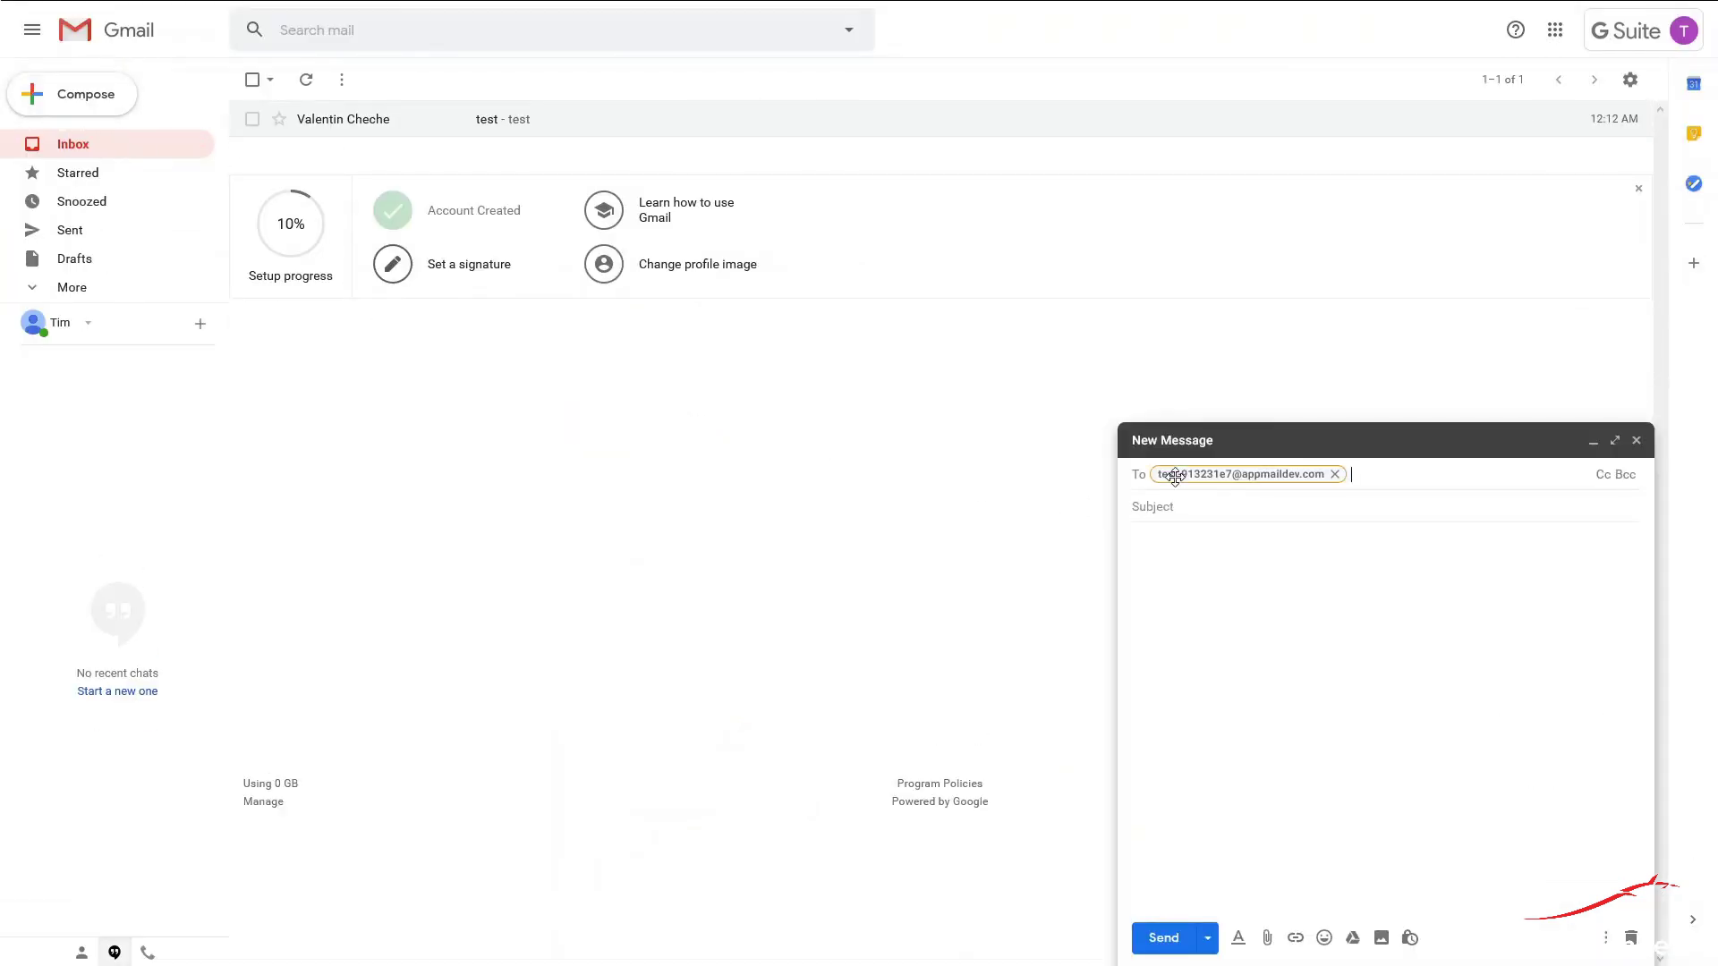
type("test")
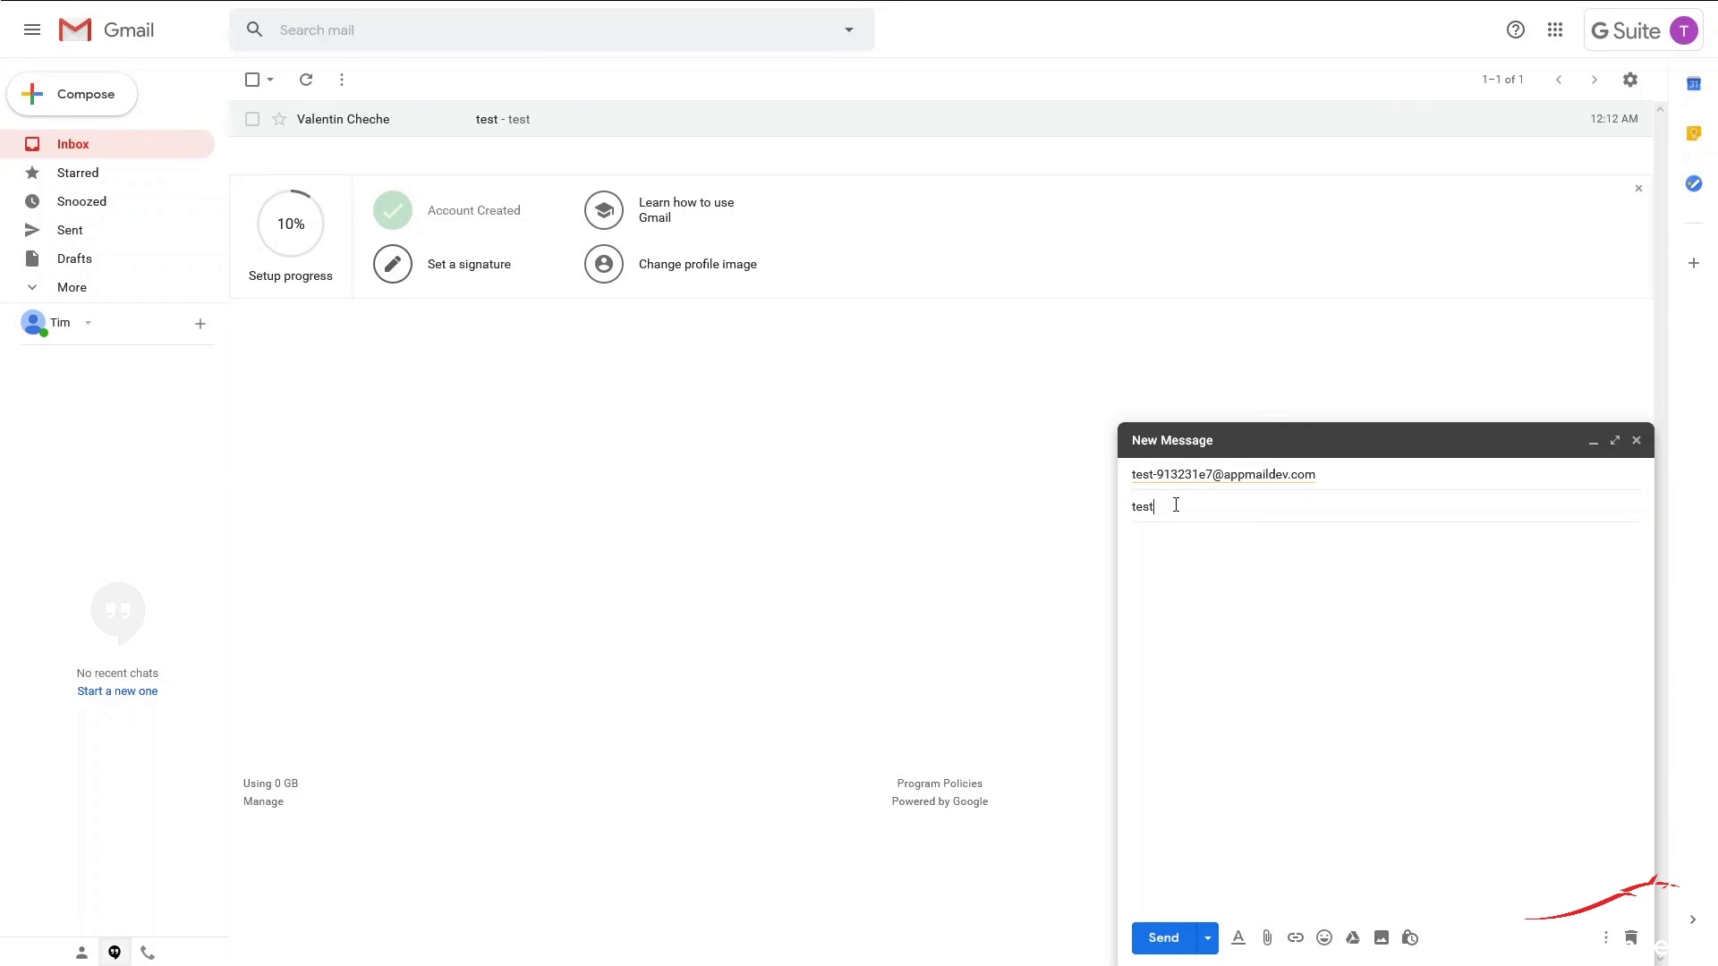
key("Tab")
left_click(1163, 937)
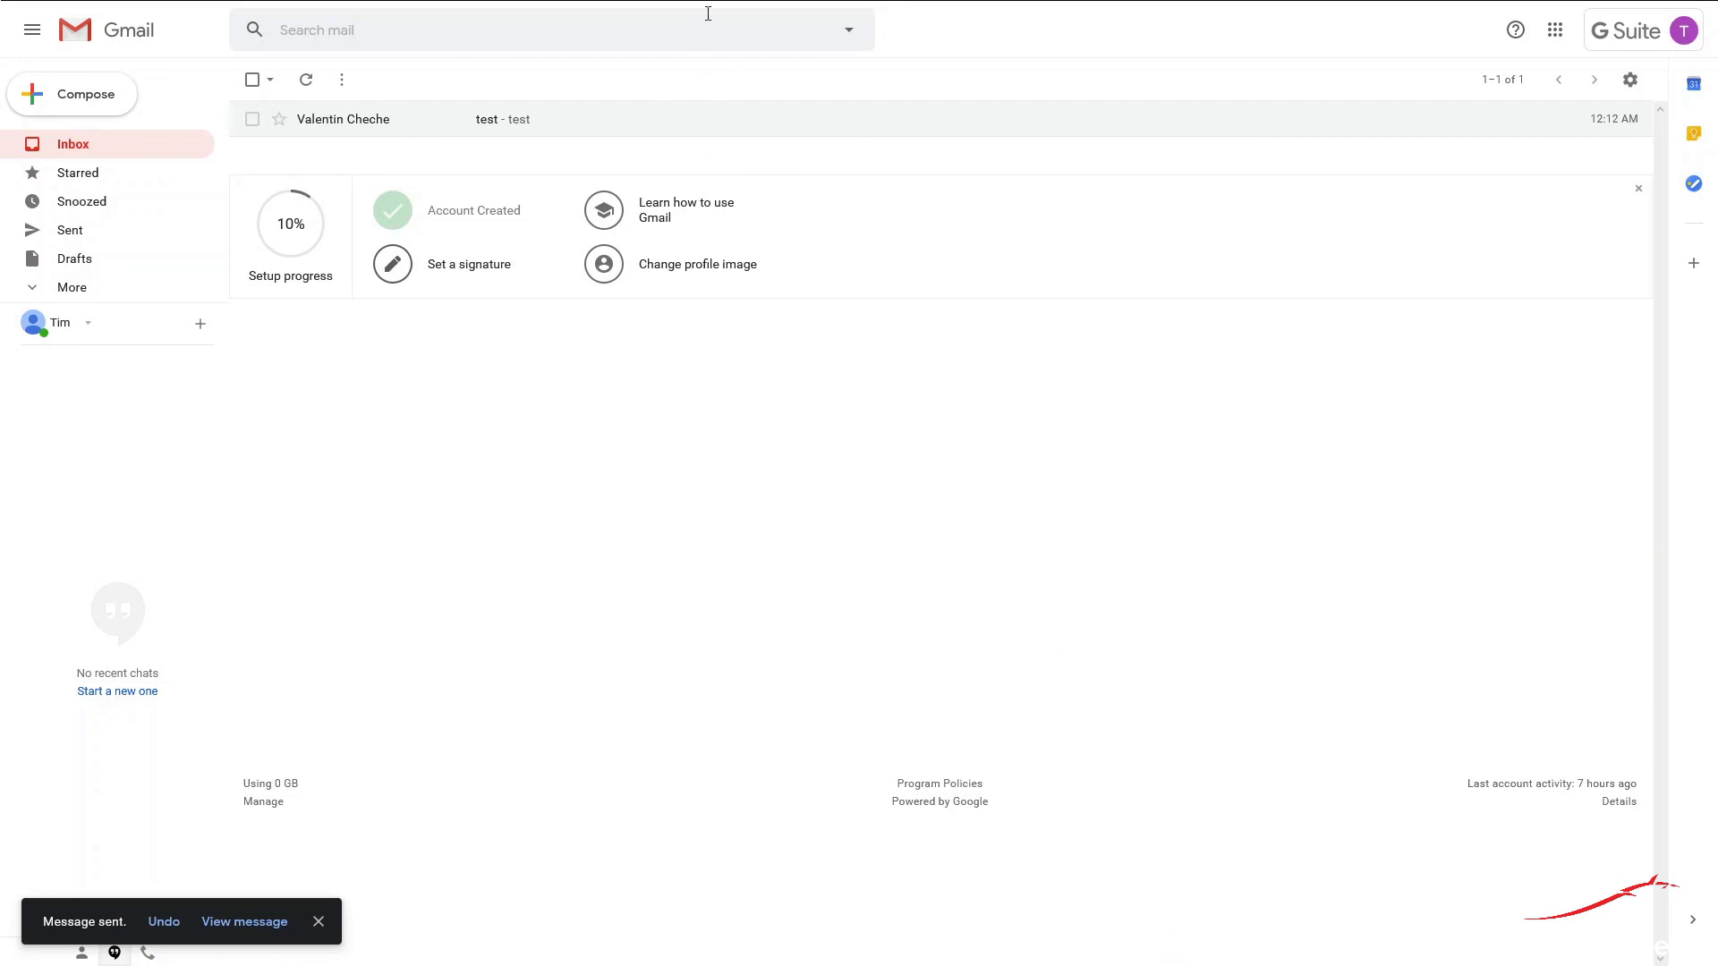
mouse_move(746, 11)
left_click(848, 18)
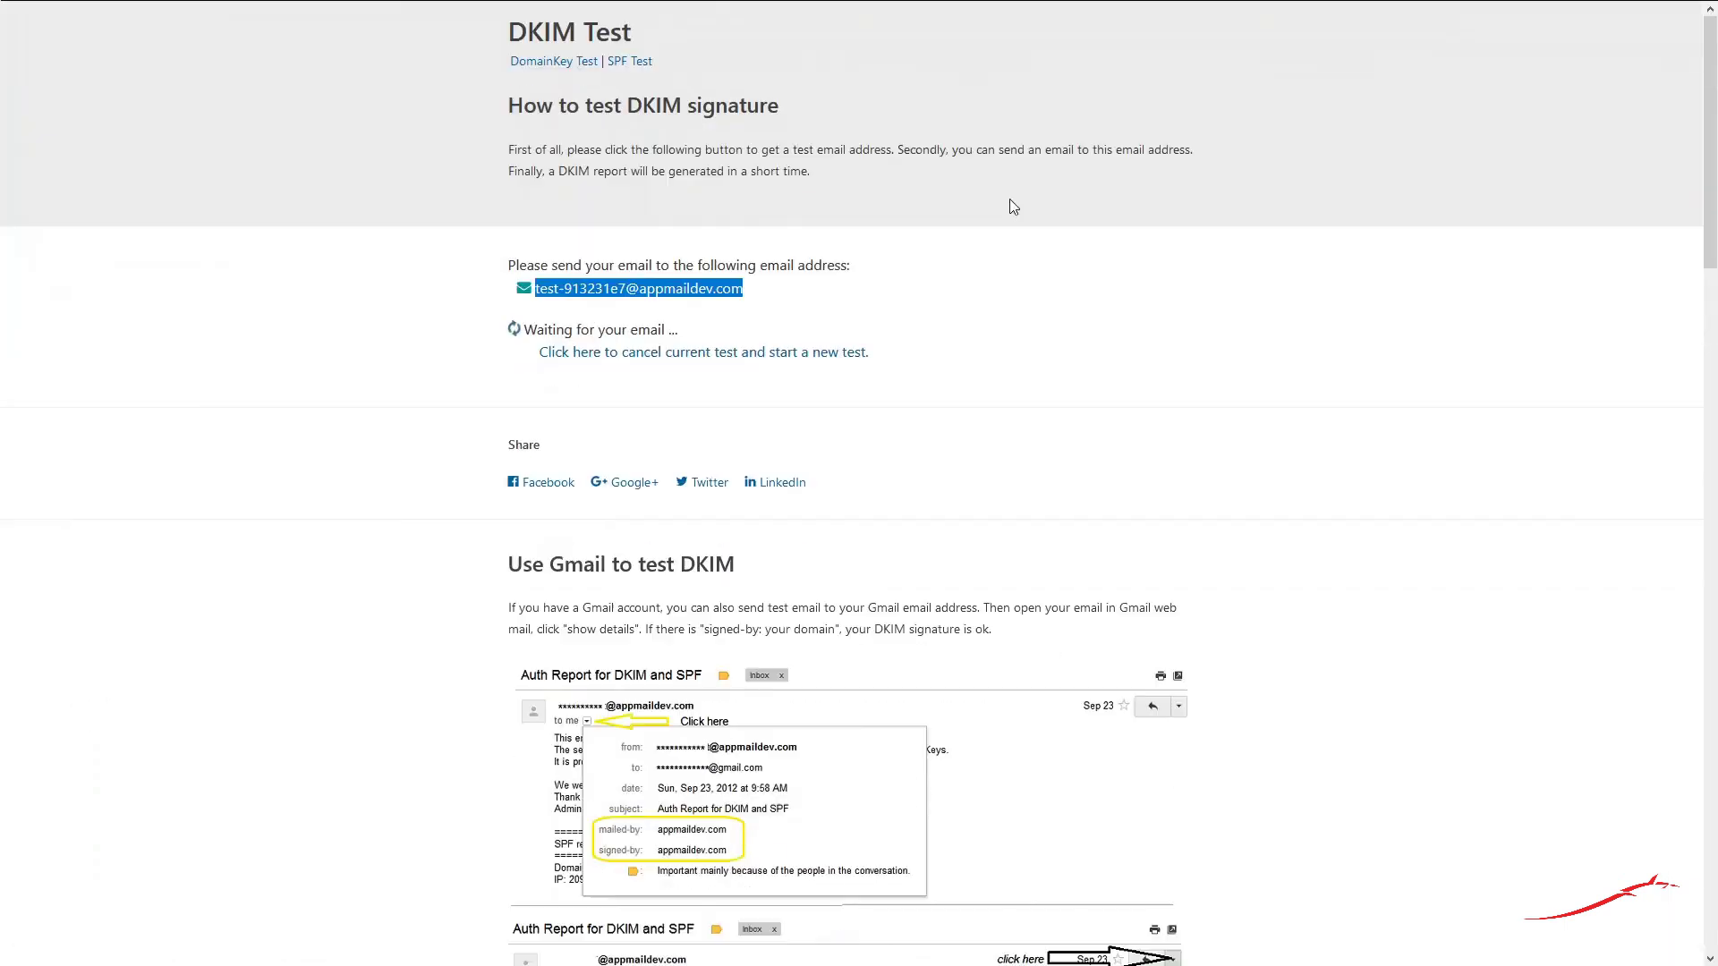
Step: Expand the report's DKIM details to confirm a pass with selector ussems for bdgs2.dns-cloud.net
left_click(1402, 363)
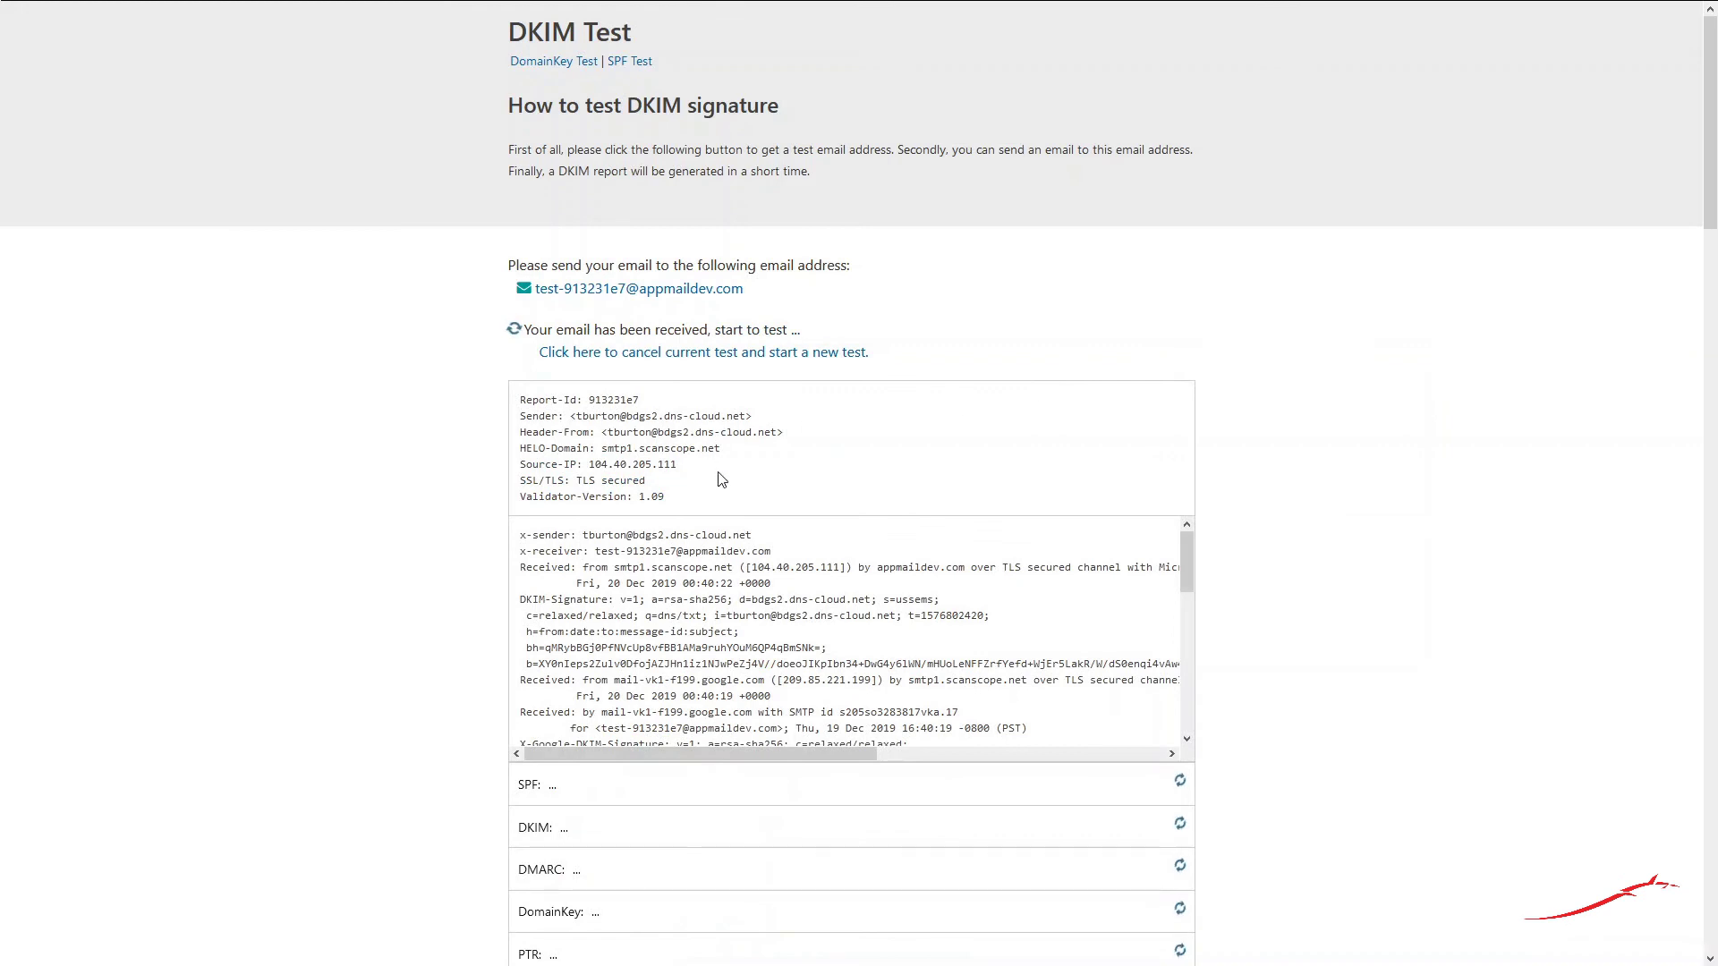
scroll(421, 531, "down", 2)
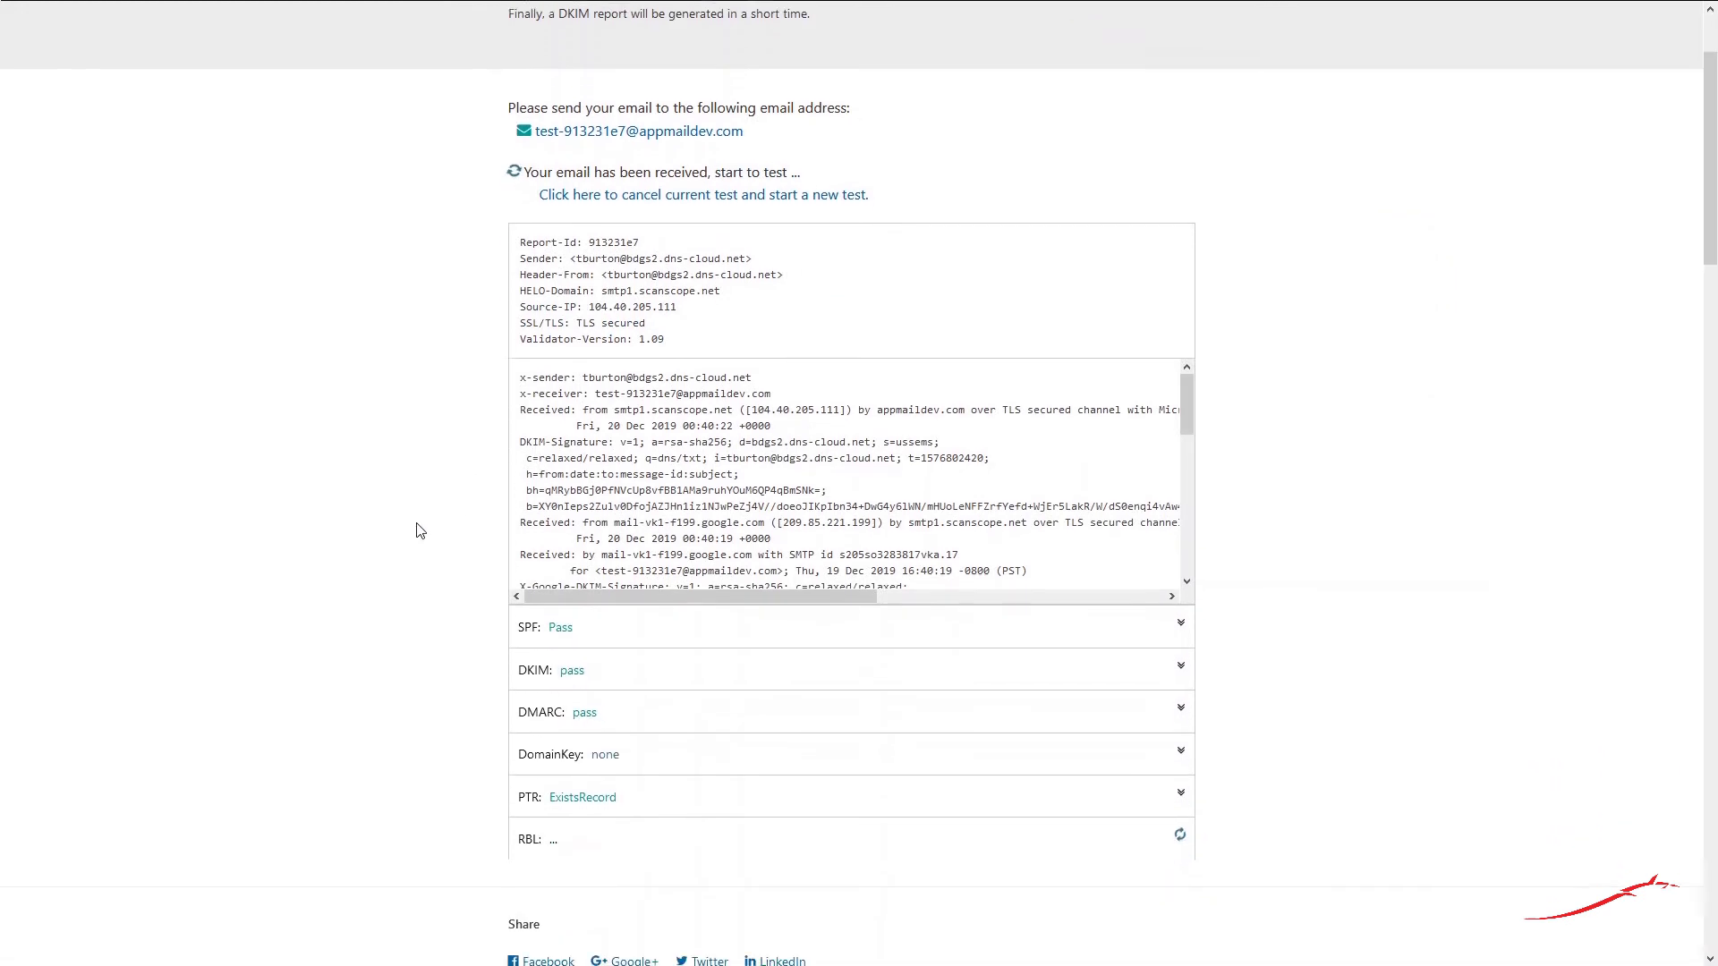
scroll(420, 531, "down", 1)
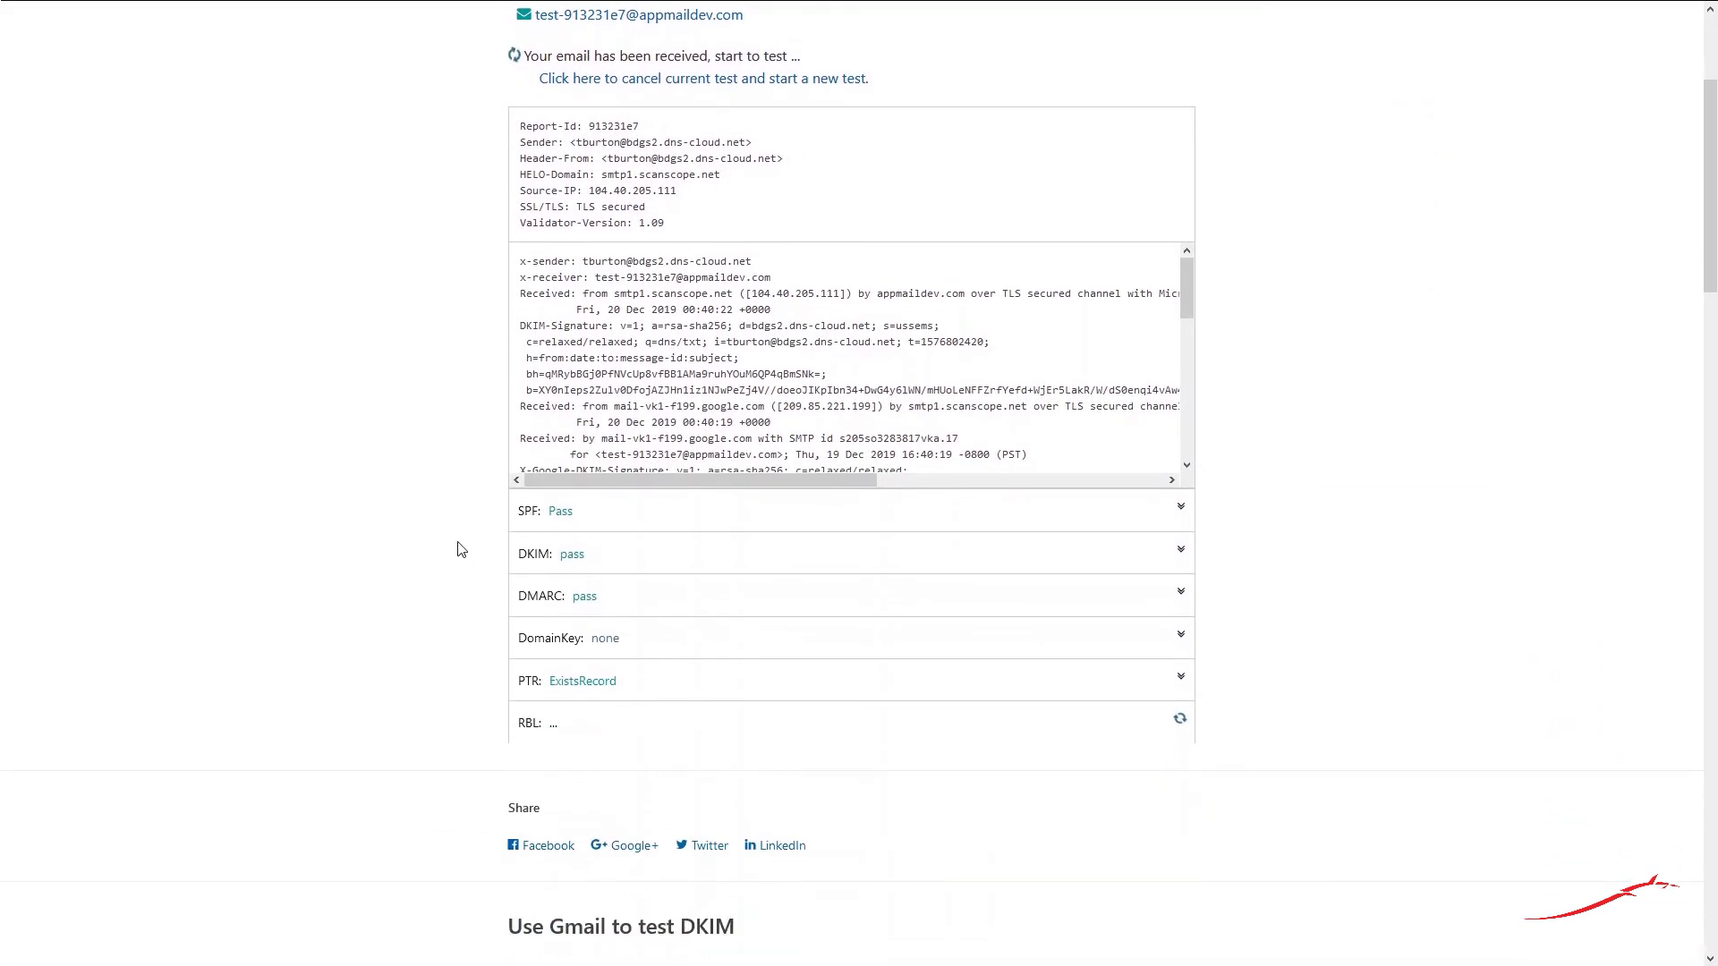
left_click(633, 566)
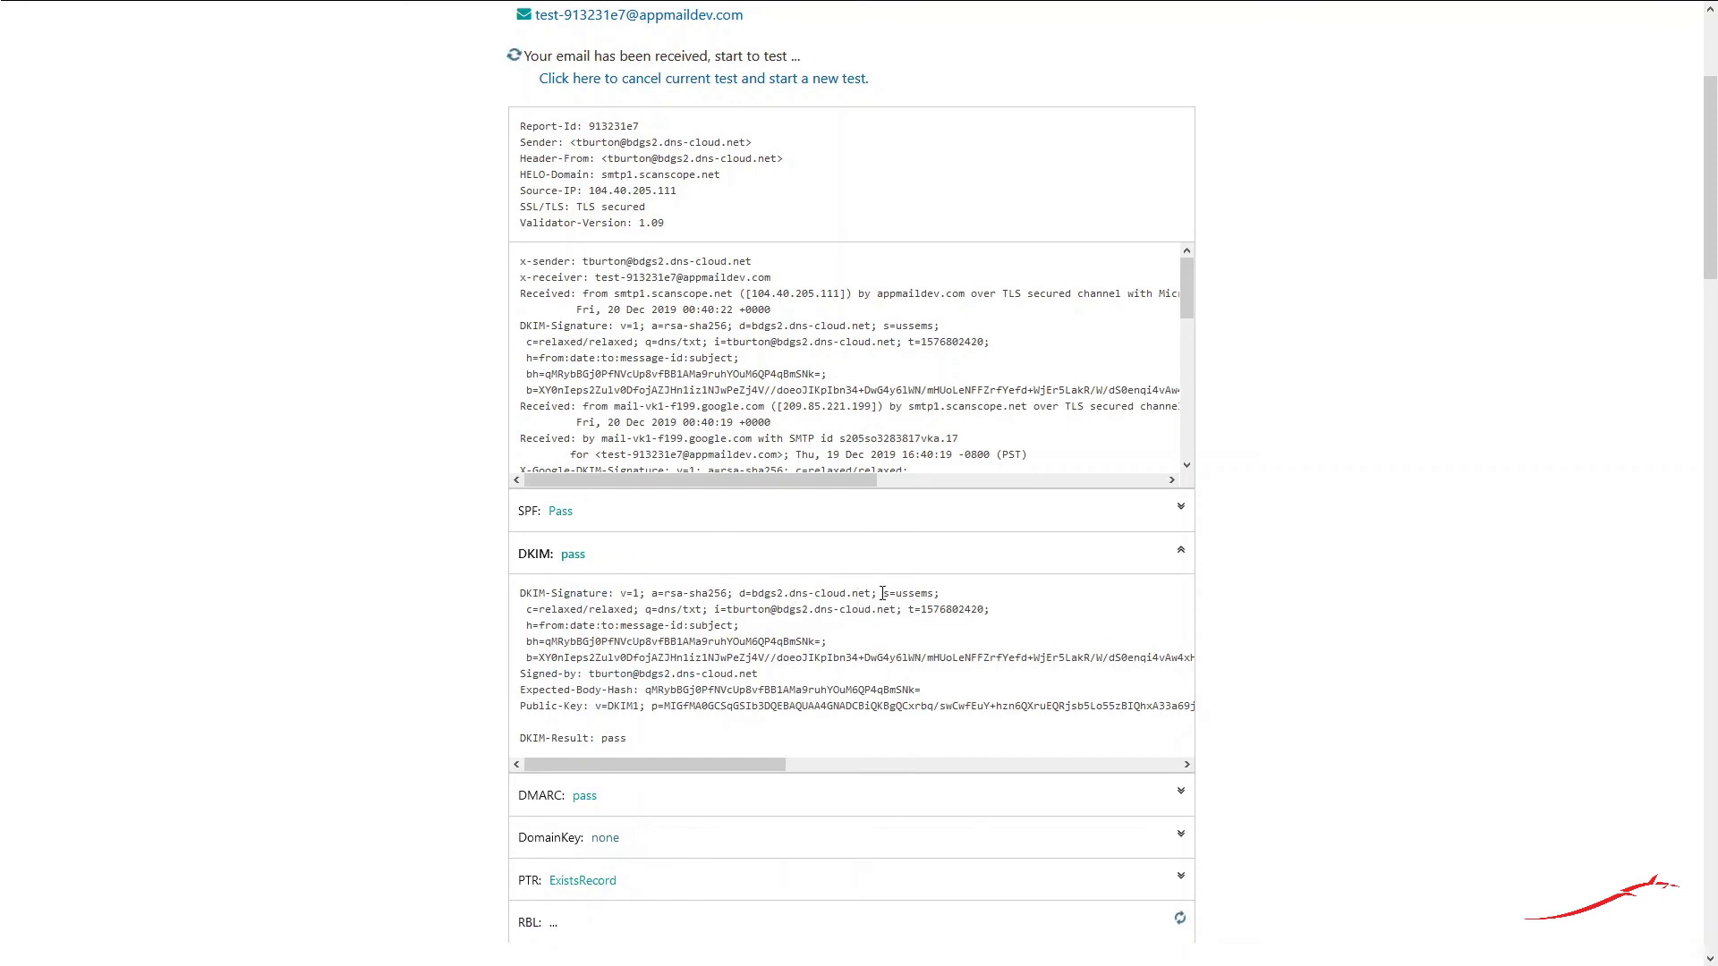
left_click_drag(882, 593, 935, 594)
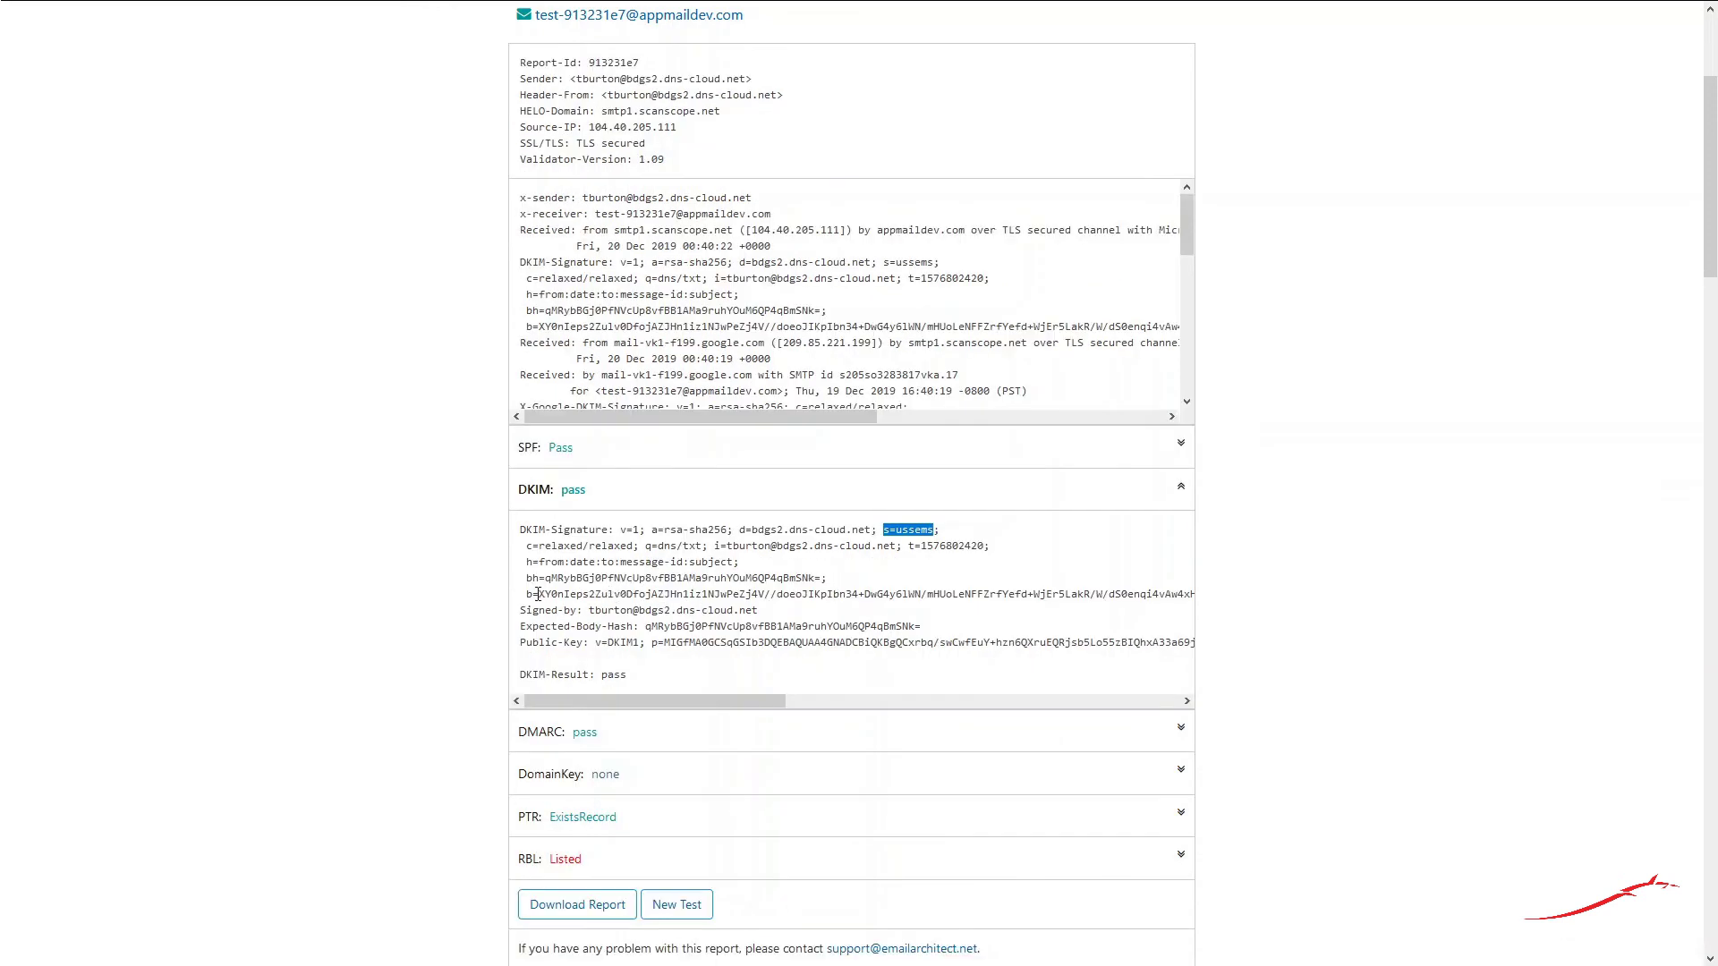
left_click_drag(523, 610, 981, 647)
left_click(987, 660)
left_click(523, 680)
scroll(637, 653, "up", 2)
scroll(644, 632, "up", 2)
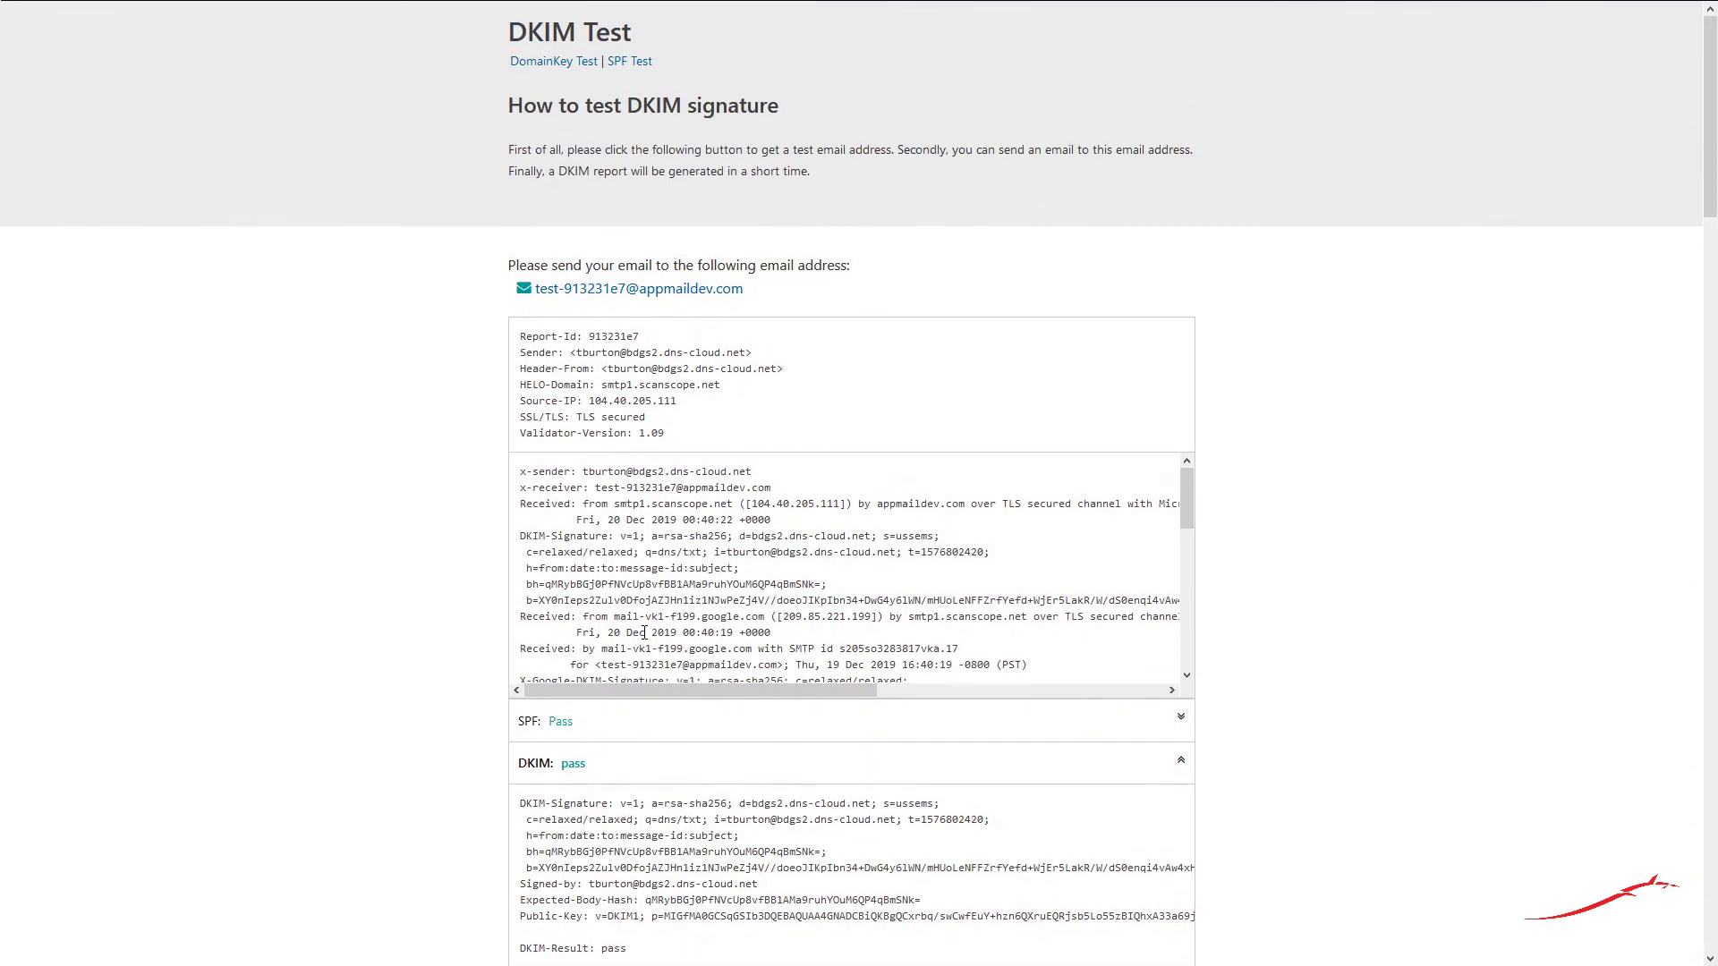
mouse_move(550, 5)
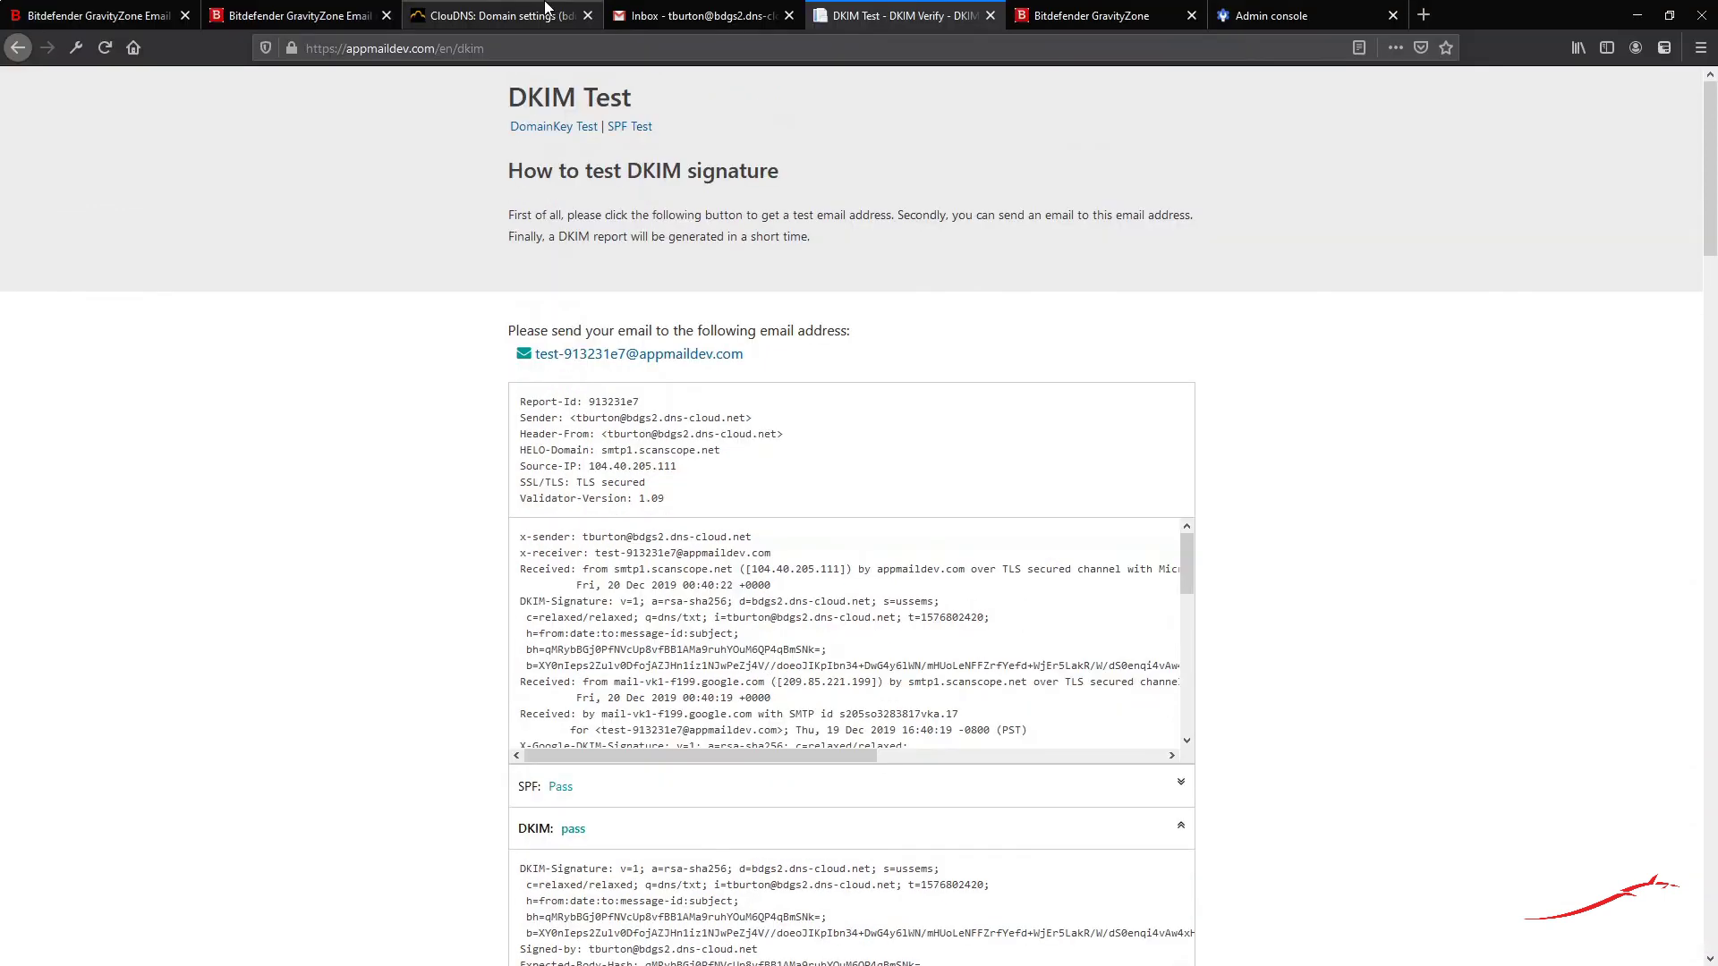
Step: Return to the Bitdefender GravityZone Email Security product page in the first browser tab
left_click(105, 22)
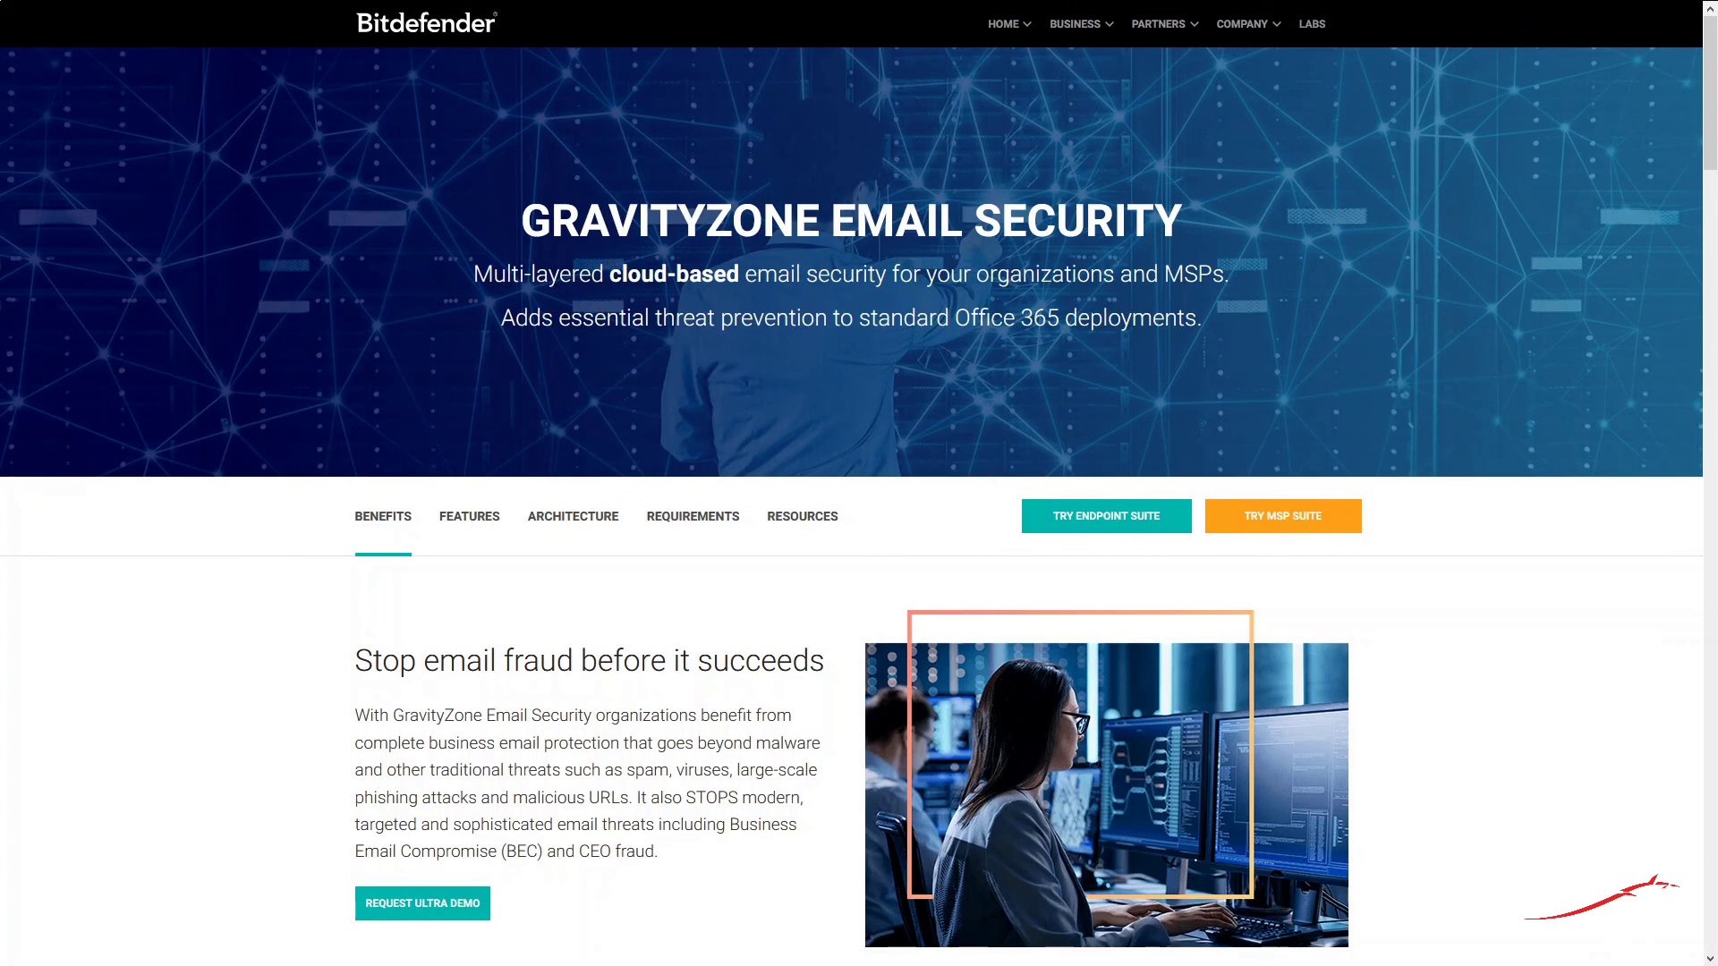